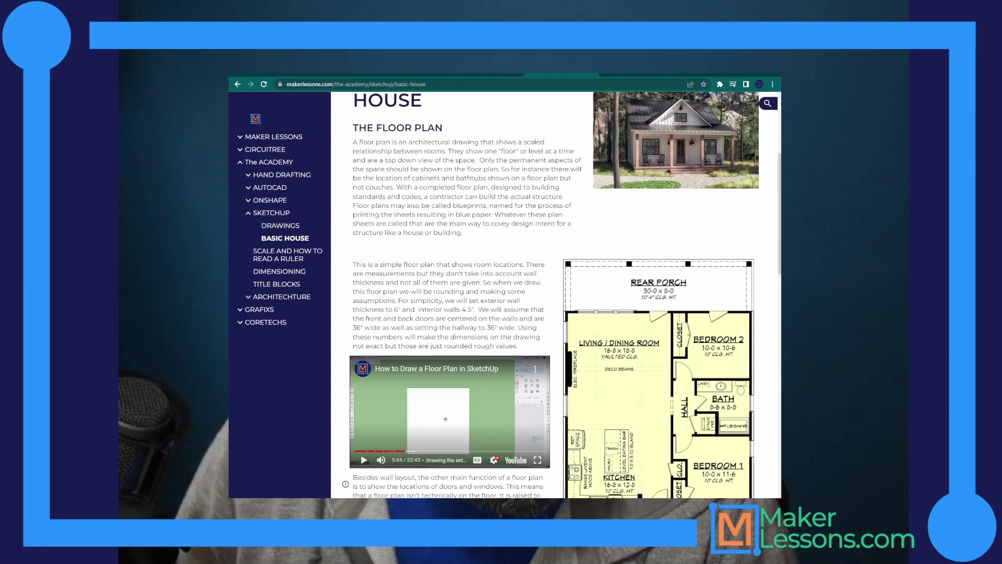
# Step: Review the Basic House lesson page's floor plan, doors and windows guidance, and elevation drawings
pyautogui.scroll(-3, 553, 292)
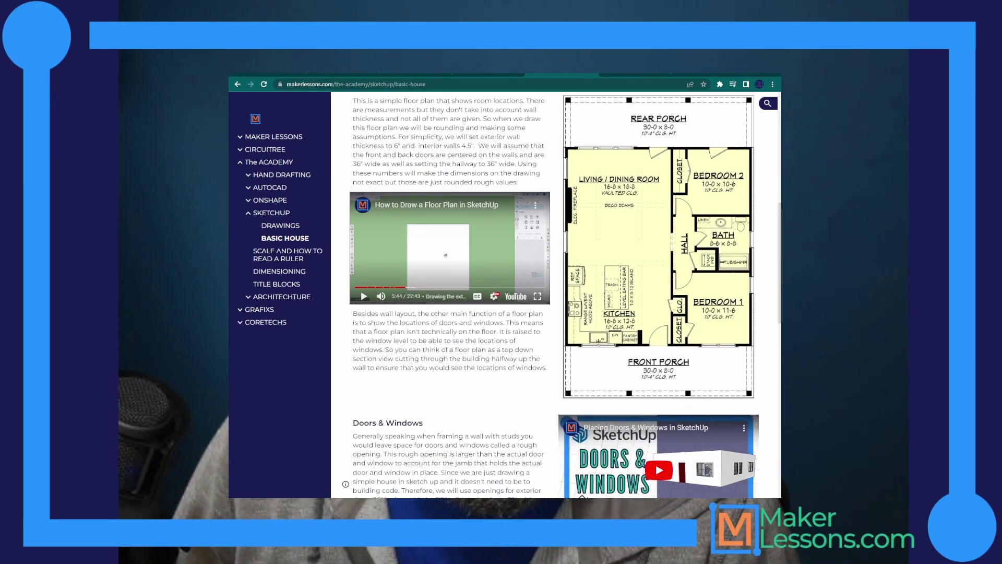
pyautogui.scroll(-3, 554, 293)
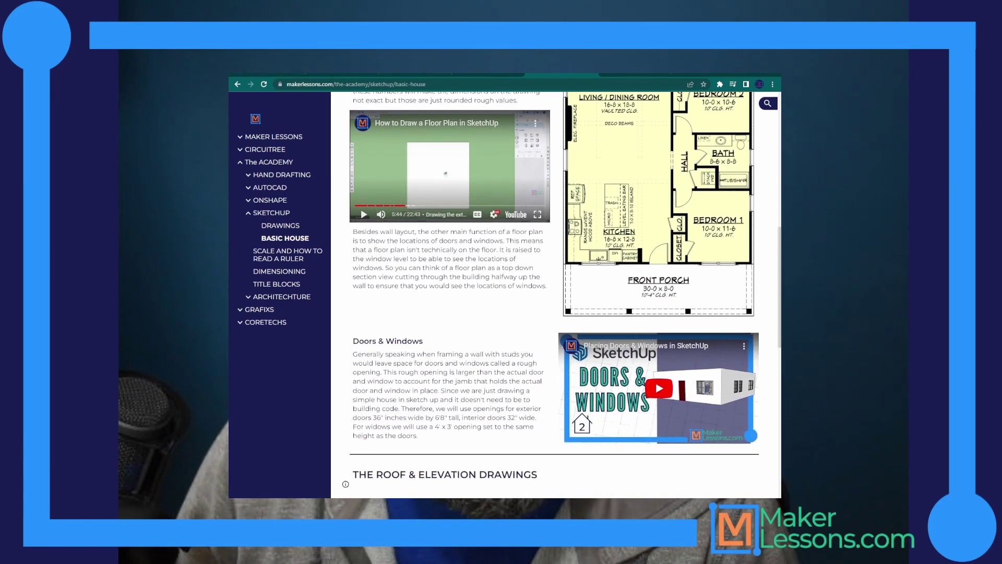
pyautogui.scroll(3, 554, 293)
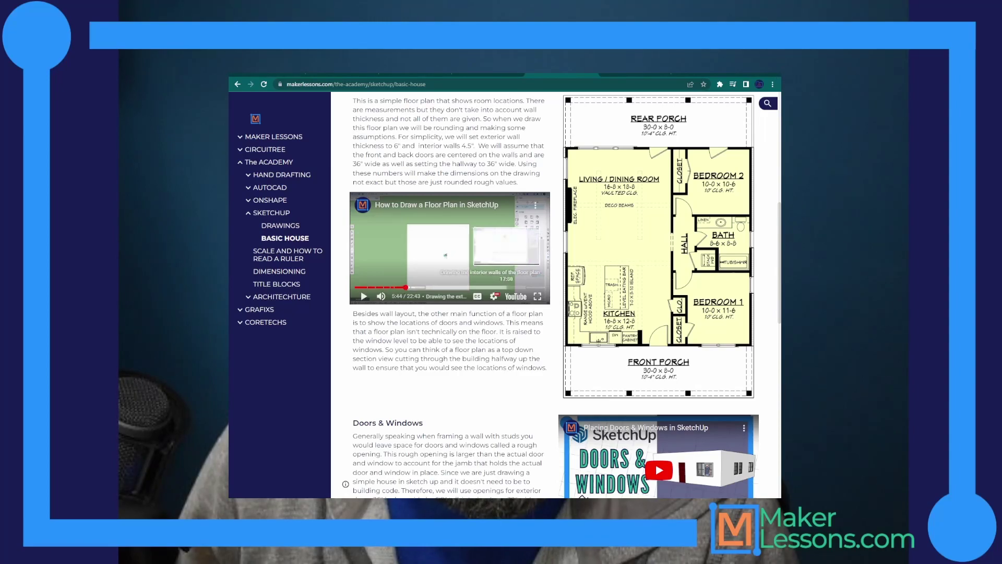
pyautogui.scroll(-3, 554, 292)
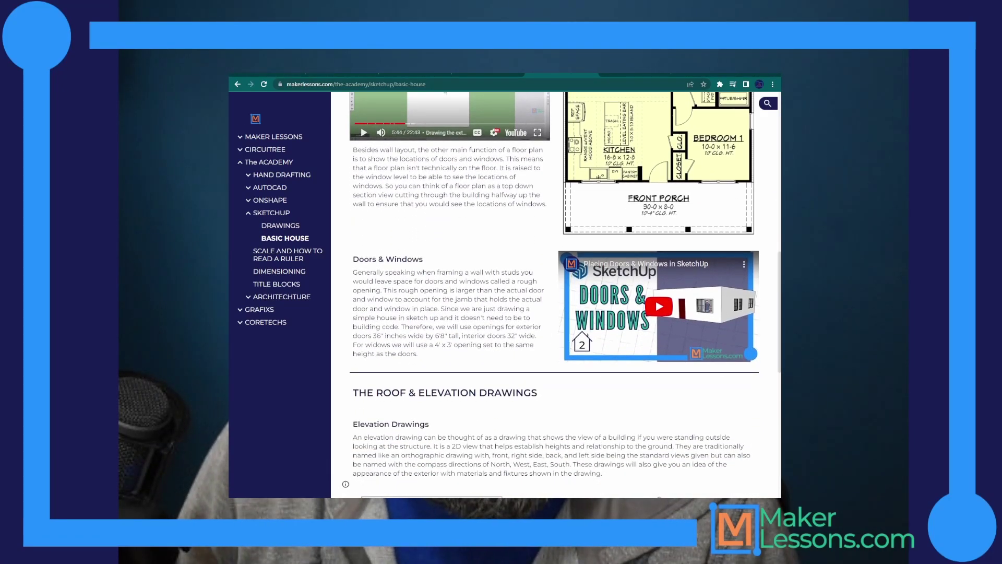
pyautogui.scroll(2, 554, 293)
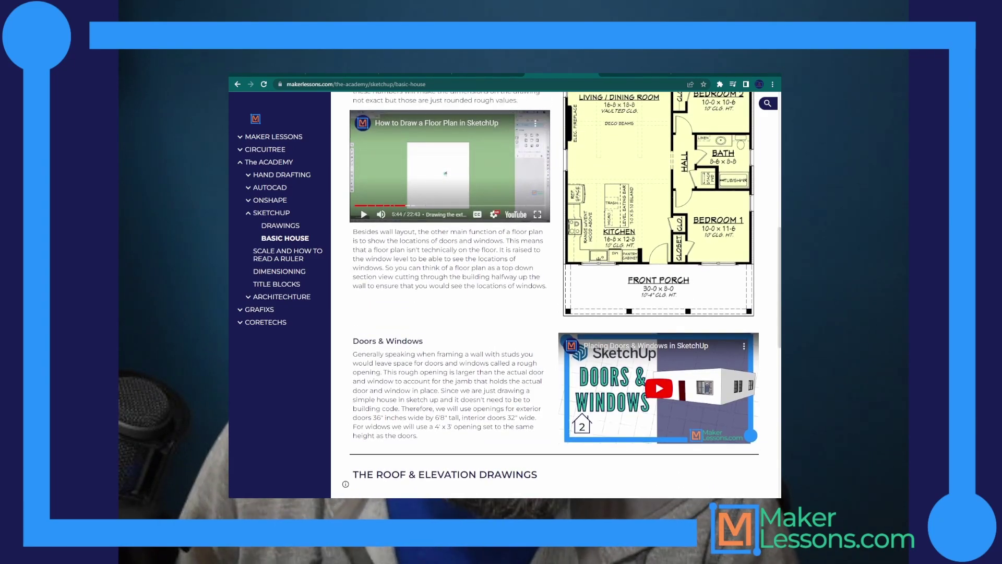
pyautogui.scroll(-6, 553, 292)
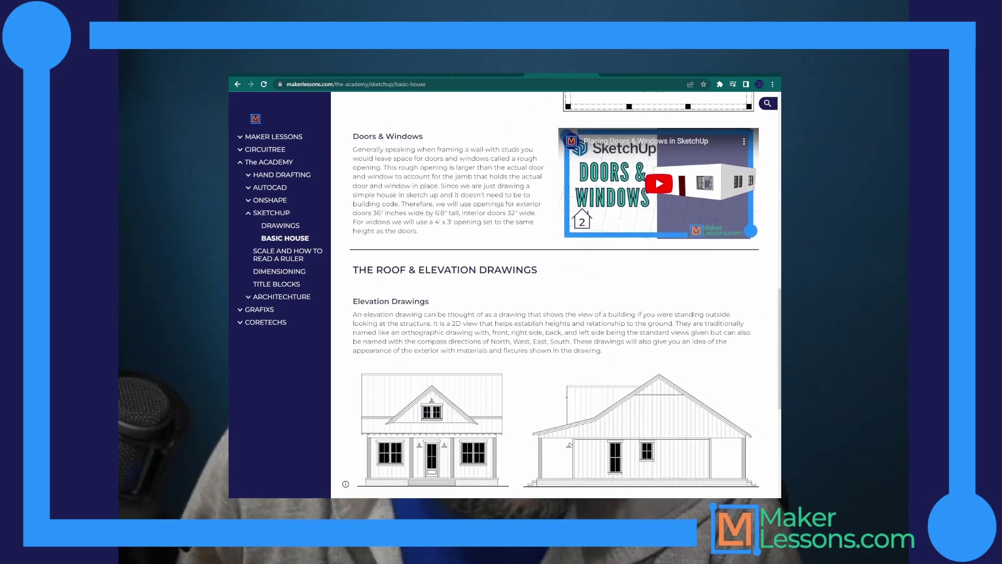
pyautogui.scroll(-3, 554, 293)
pyautogui.scroll(11, 554, 292)
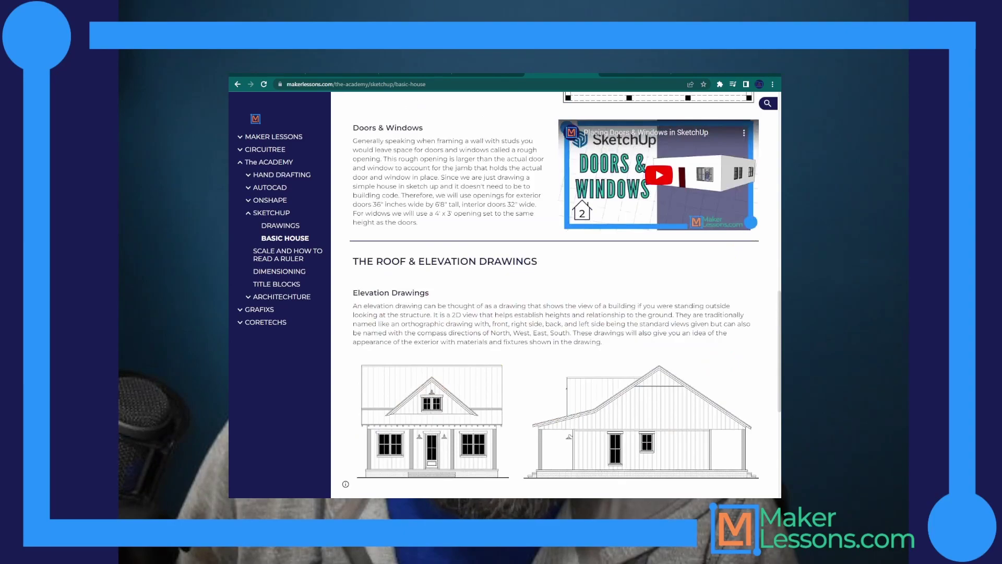
pyautogui.scroll(5, 553, 292)
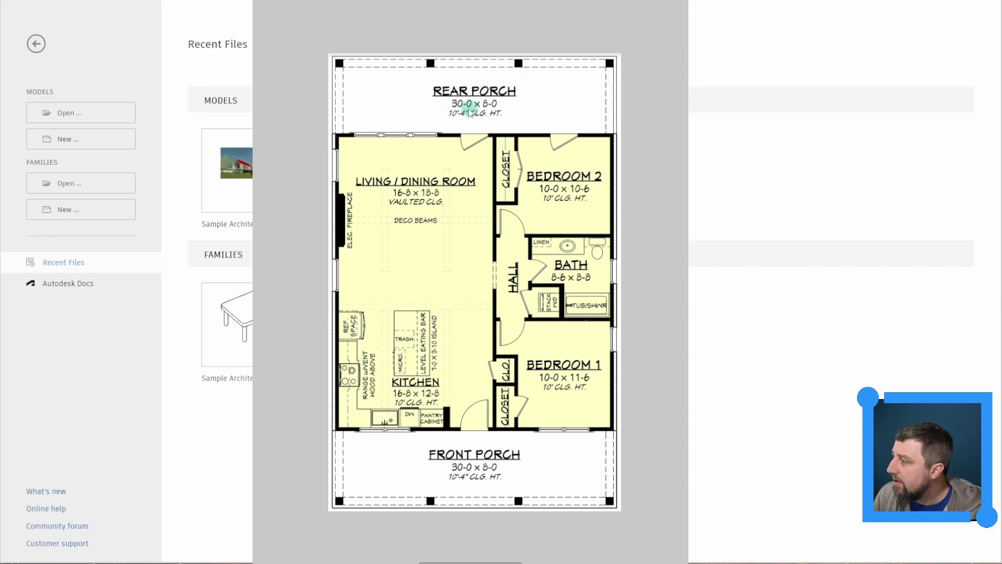
pyautogui.click(372, 158)
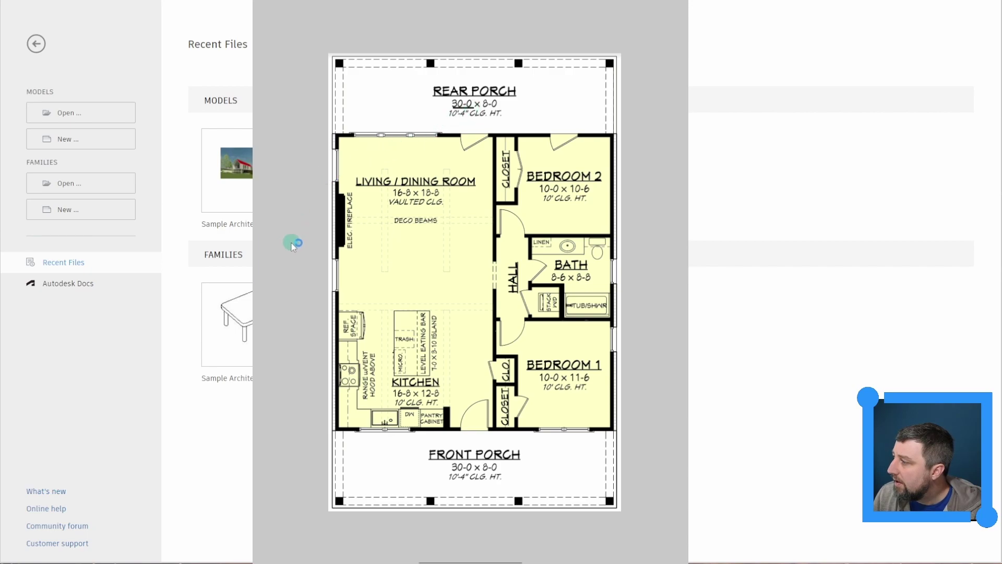
pyautogui.moveTo(323, 276); pyautogui.dragTo(329, 293)
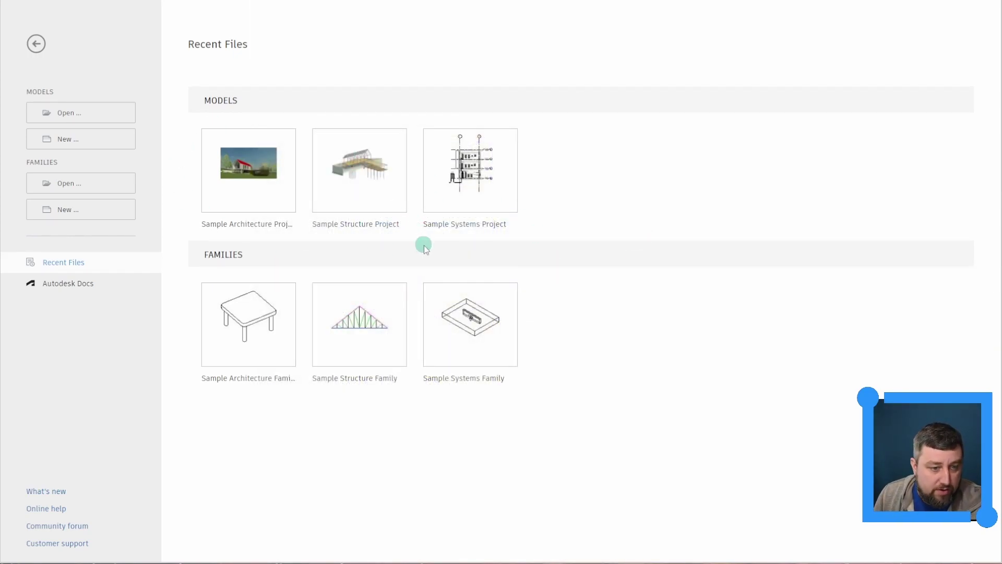
# Step: Create a new Revit project from the Imperial-Architectural Template
pyautogui.click(67, 140)
pyautogui.click(464, 256)
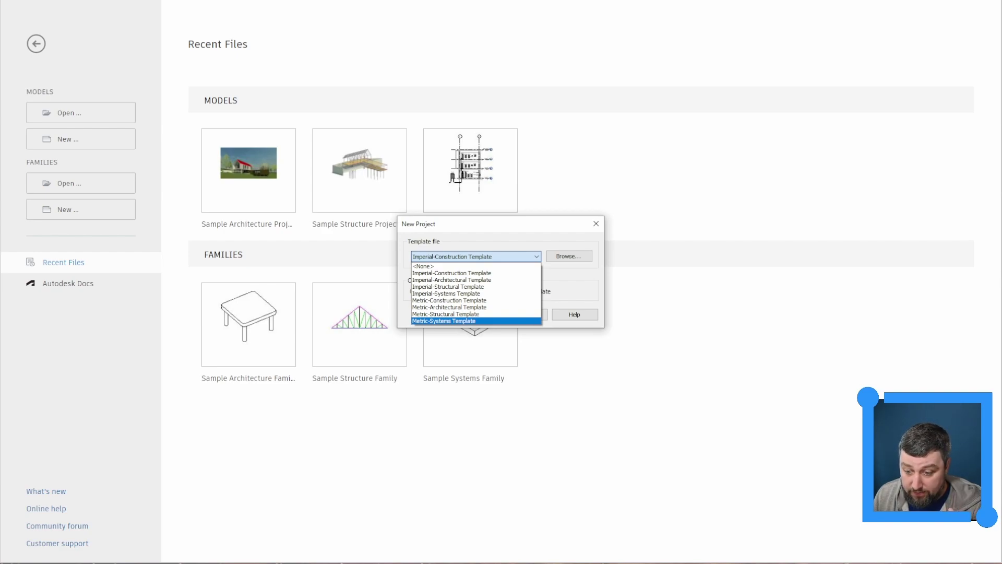
pyautogui.click(462, 280)
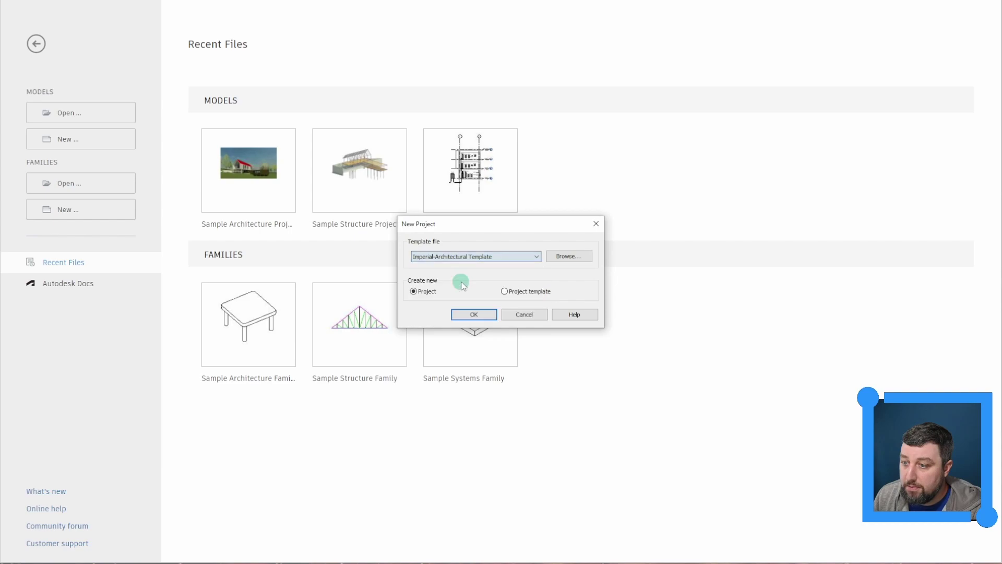
pyautogui.click(476, 314)
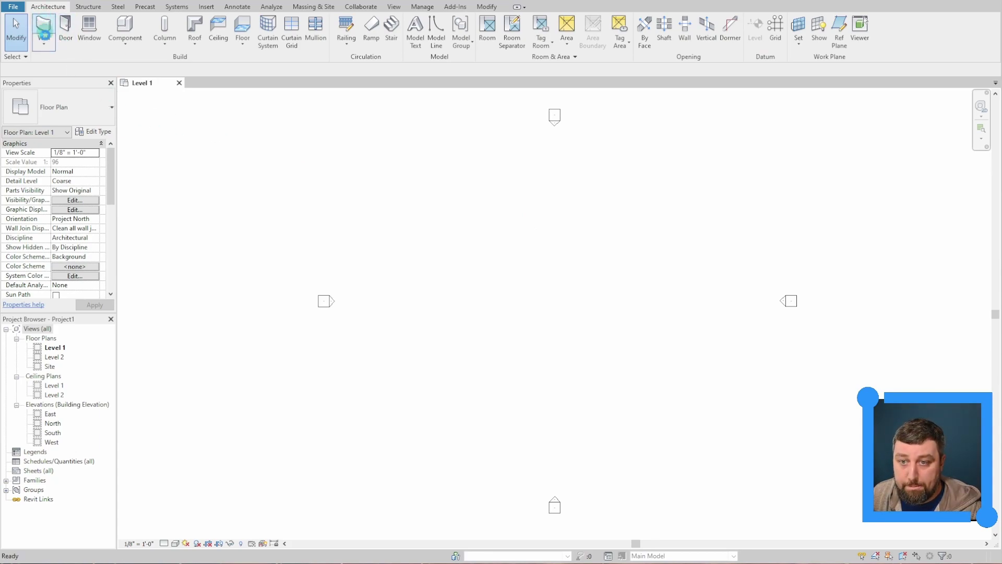
# Step: Start the architectural Wall tool with the Basic Wall type Generic - 5"
pyautogui.click(44, 26)
pyautogui.click(105, 109)
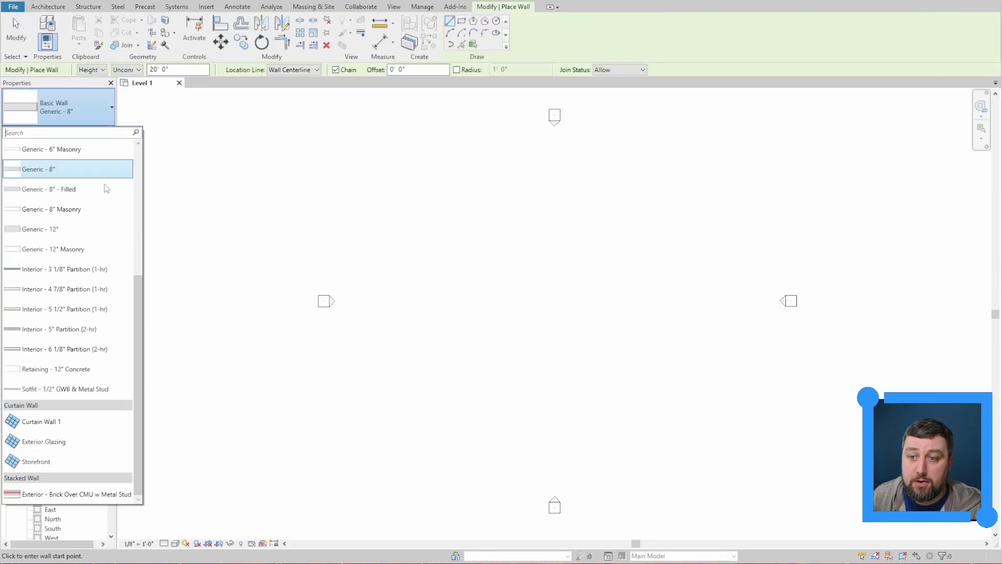
pyautogui.scroll(3, 76, 365)
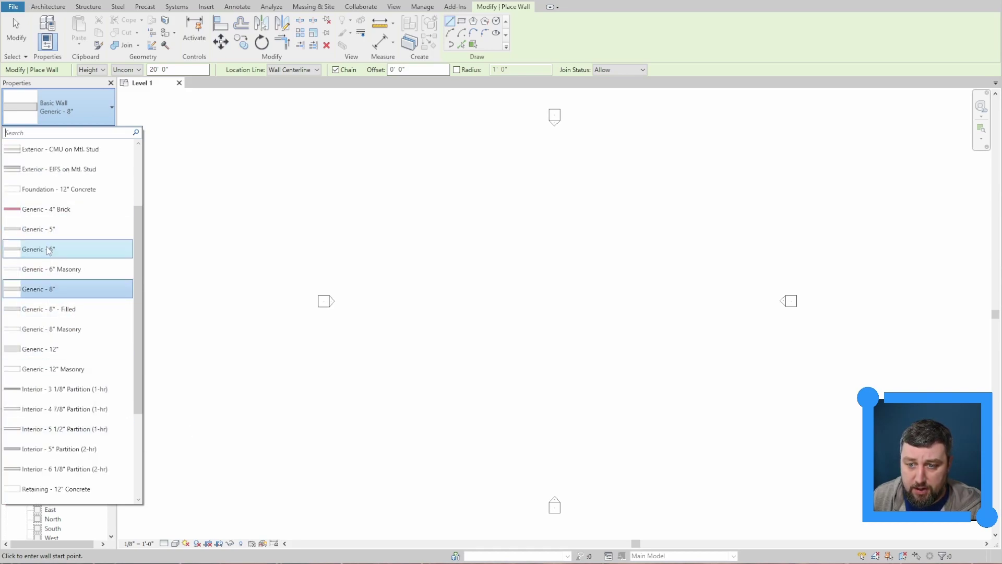
pyautogui.click(49, 230)
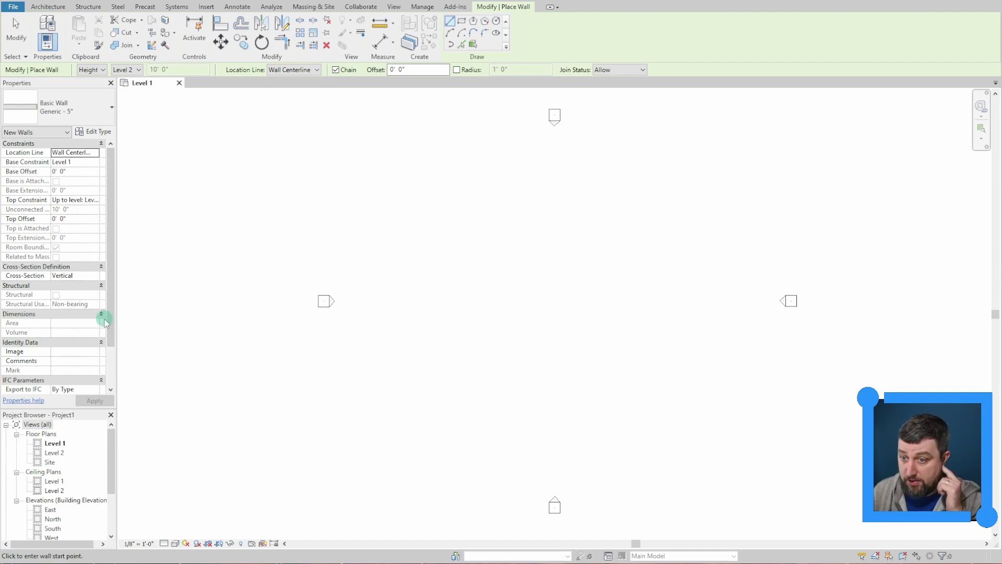
# Step: Draw a freehand zigzag chain of four connected walls between the elevation markers
pyautogui.click(413, 238)
pyautogui.click(598, 178)
pyautogui.click(648, 334)
pyautogui.click(391, 389)
pyautogui.click(547, 487)
pyautogui.press('Escape')
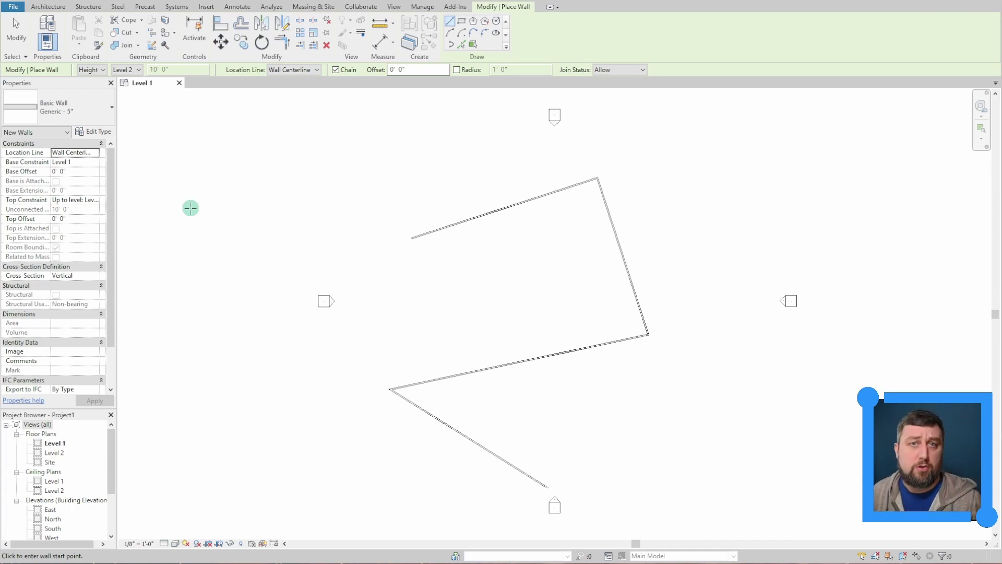
# Step: Undo the four trial wall segments
pyautogui.click(317, 70)
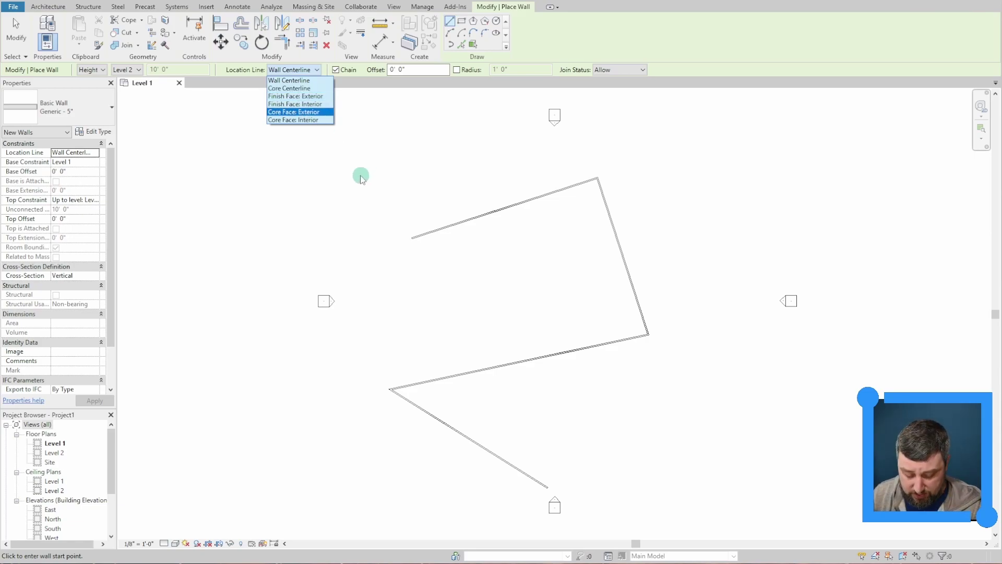
pyautogui.click(318, 97)
pyautogui.hotkey('ctrl', 'z')
pyautogui.hotkey('ctrl', 'z')
pyautogui.hotkey('ctrl', 'z')
pyautogui.hotkey('ctrl', 'z')
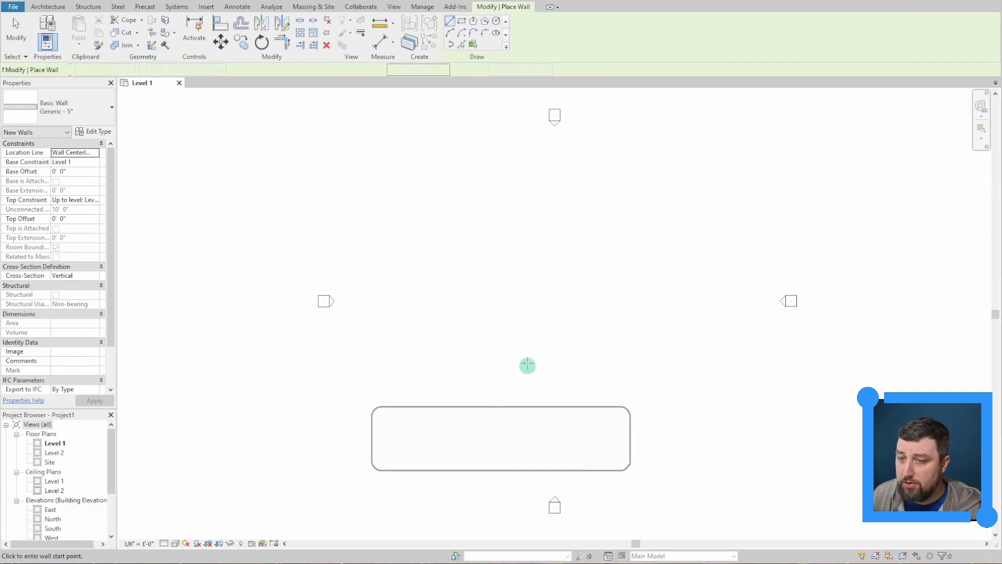
# Step: Set the wall location line to Finish Face: Exterior and draw a 30' horizontal wall for the house's upper edge
pyautogui.click(313, 69)
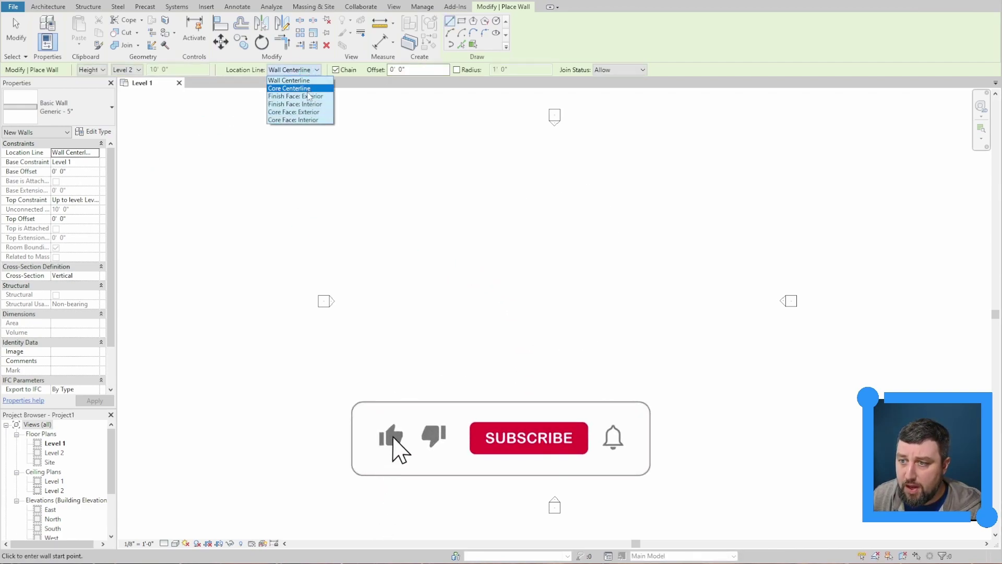
pyautogui.click(294, 94)
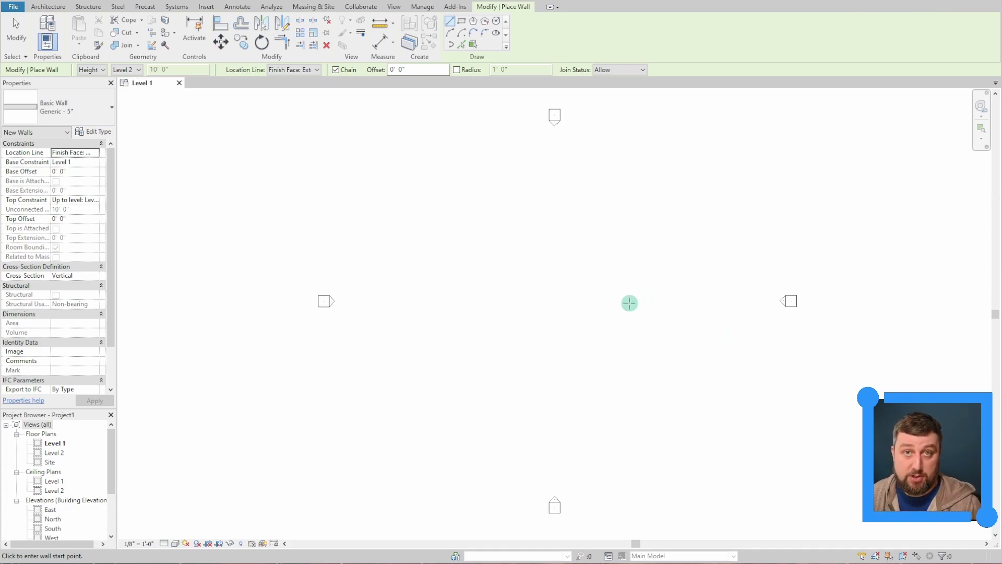
pyautogui.click(470, 211)
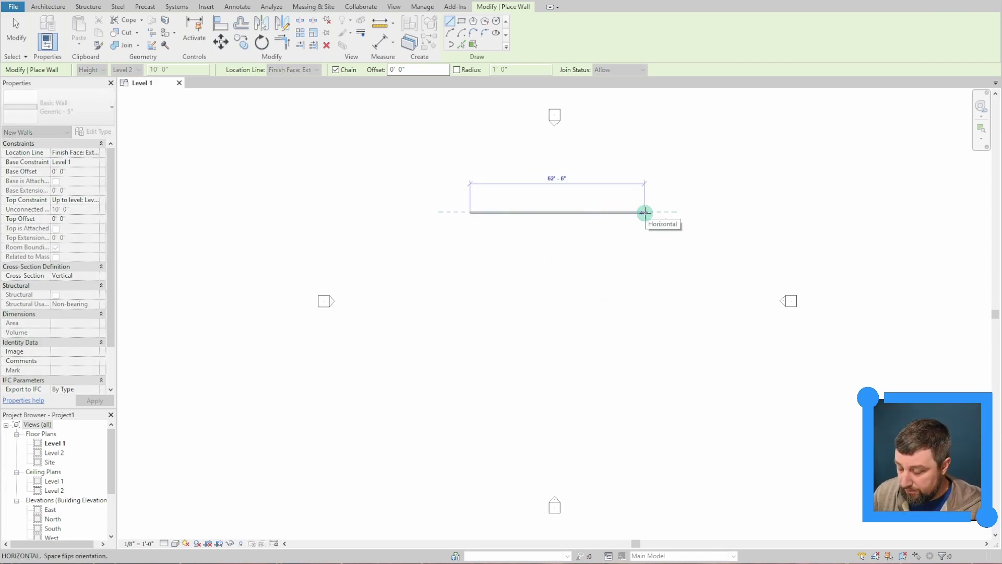
pyautogui.write('30')
pyautogui.press('Return')
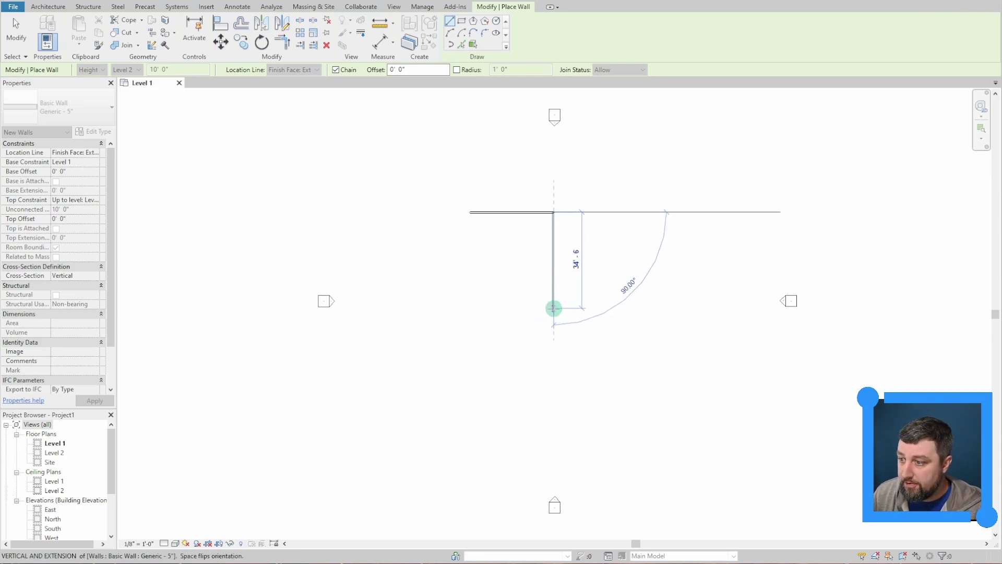
# Step: Close the exterior wall rectangle with side walls about 32' long and a matching lower wall, and end wall placement
pyautogui.click(553, 308)
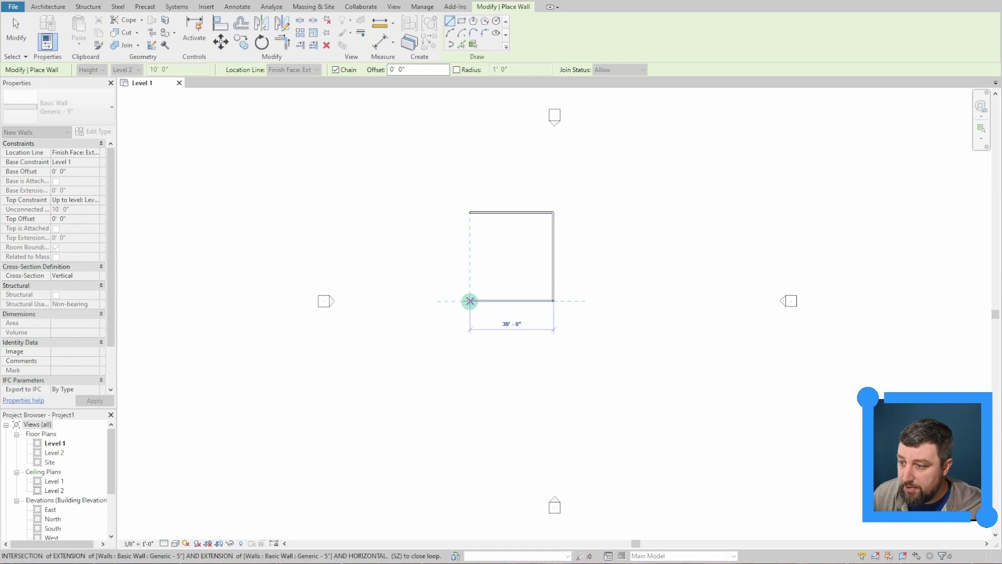
pyautogui.click(469, 300)
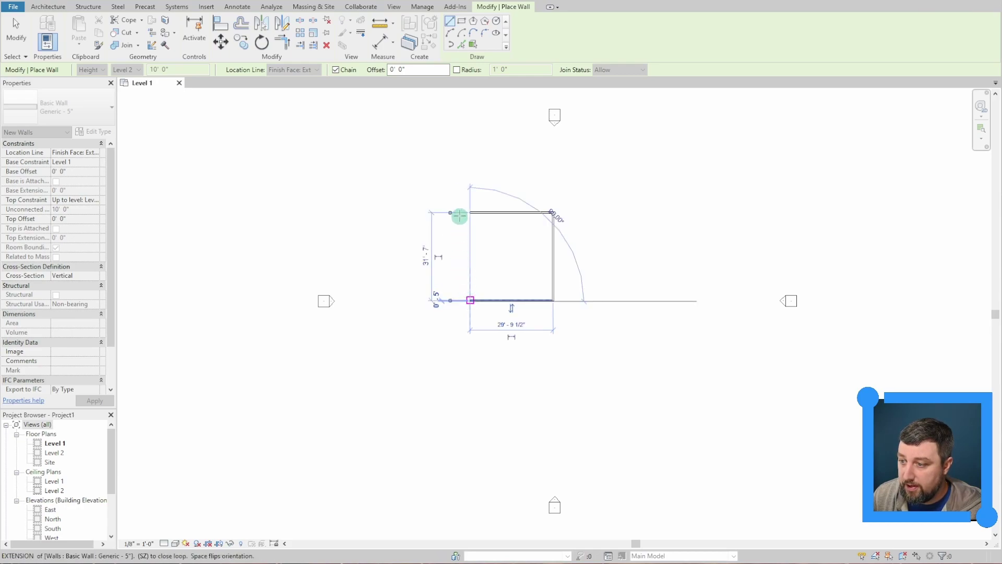
pyautogui.click(470, 212)
pyautogui.scroll(3, 519, 266)
pyautogui.moveTo(508, 275); pyautogui.dragTo(587, 381, button='middle')
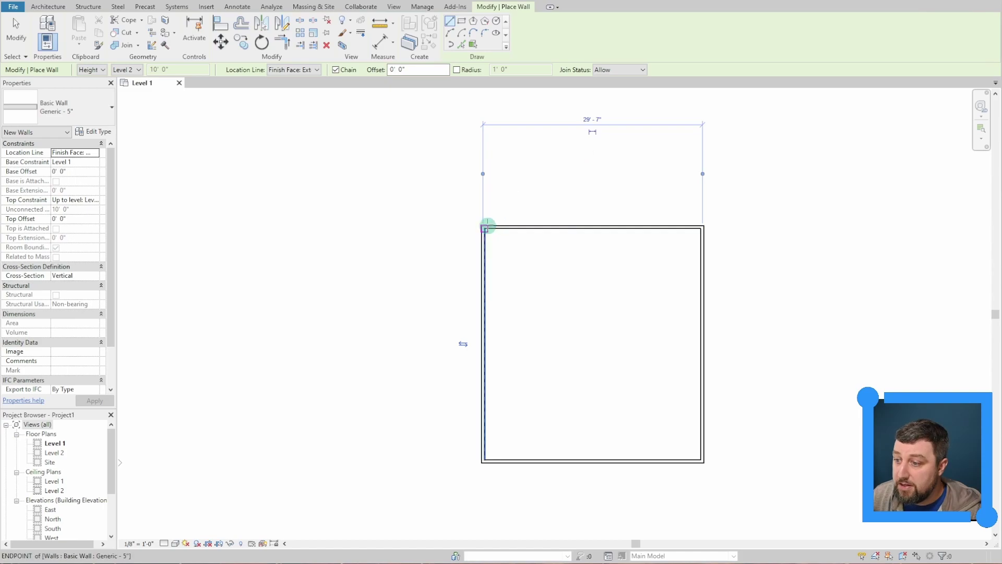
pyautogui.scroll(5, 482, 225)
pyautogui.scroll(-6, 476, 239)
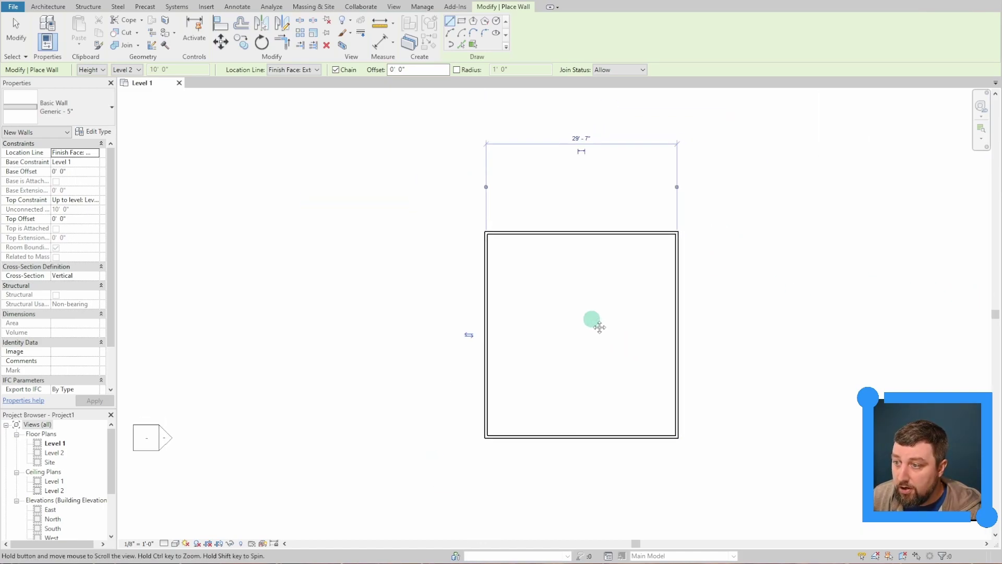
pyautogui.press('Escape')
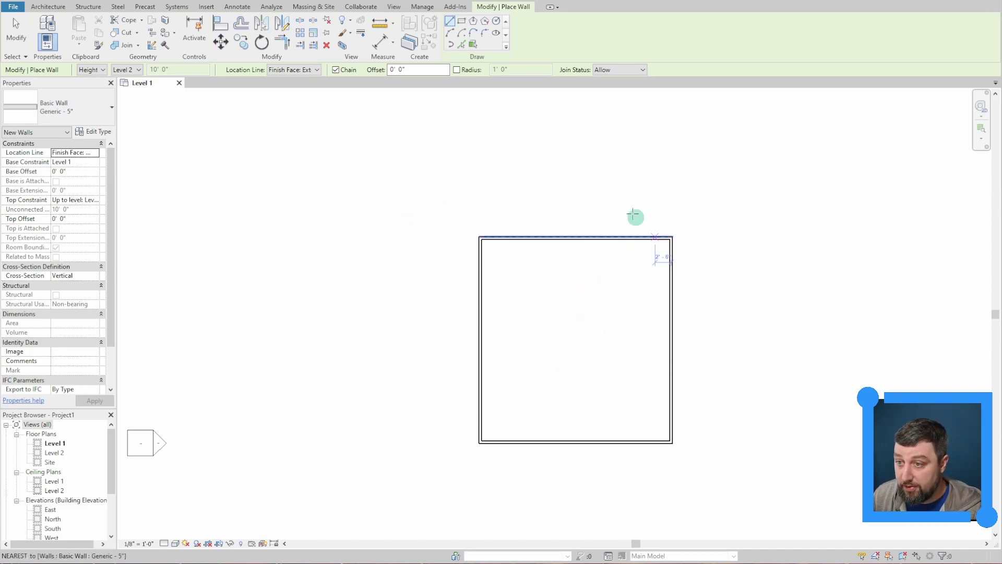
pyautogui.press('Escape')
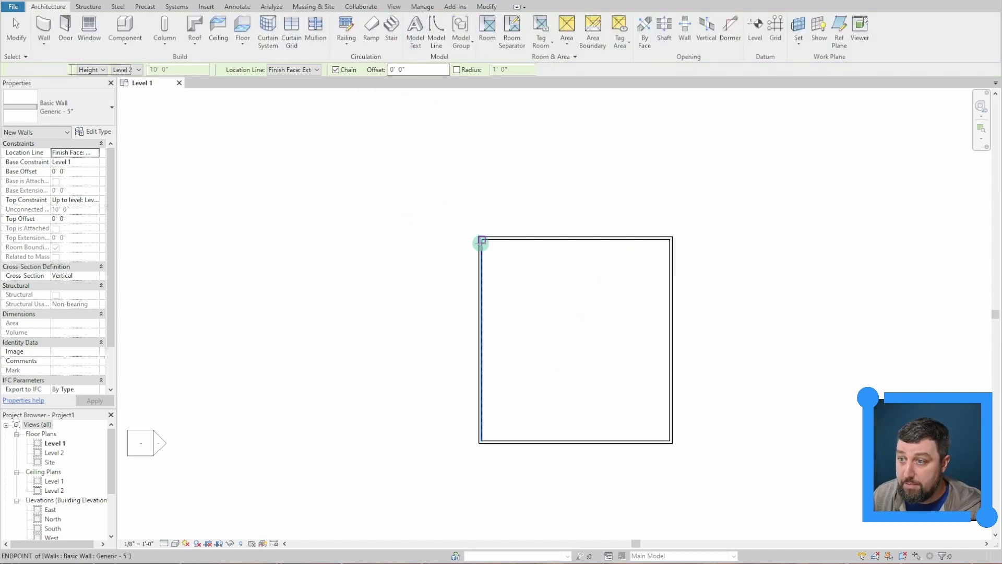
# Step: Measure the left exterior wall's outside length from its upper corner to its lower corner
pyautogui.scroll(3, 478, 235)
pyautogui.click(476, 229)
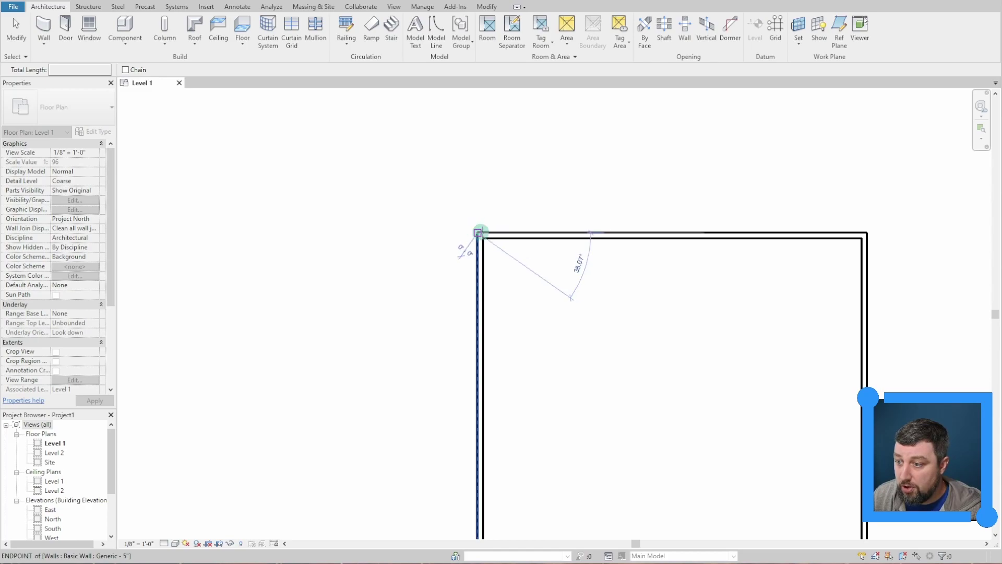
pyautogui.moveTo(609, 409); pyautogui.dragTo(609, 190, button='middle')
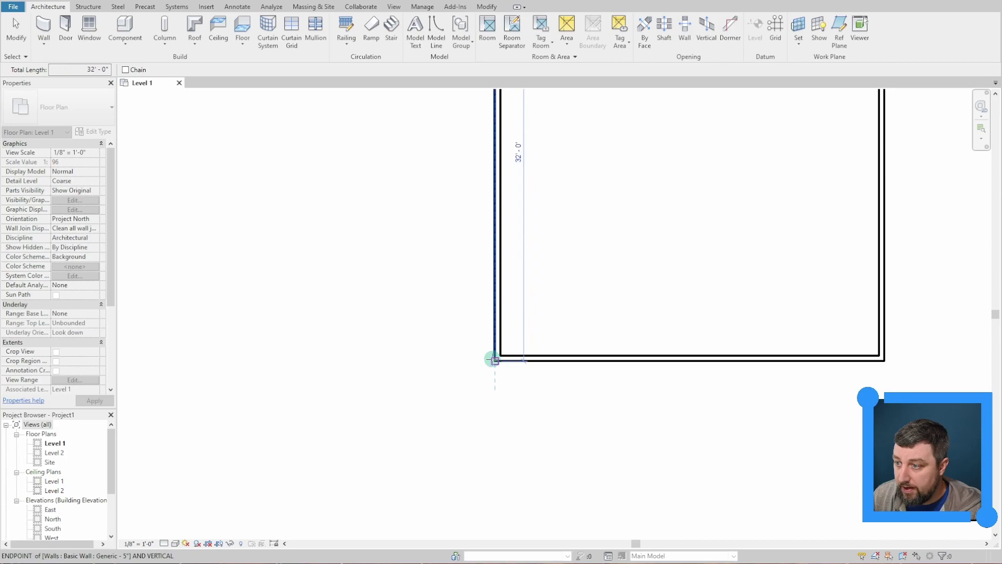
pyautogui.scroll(-4, 494, 361)
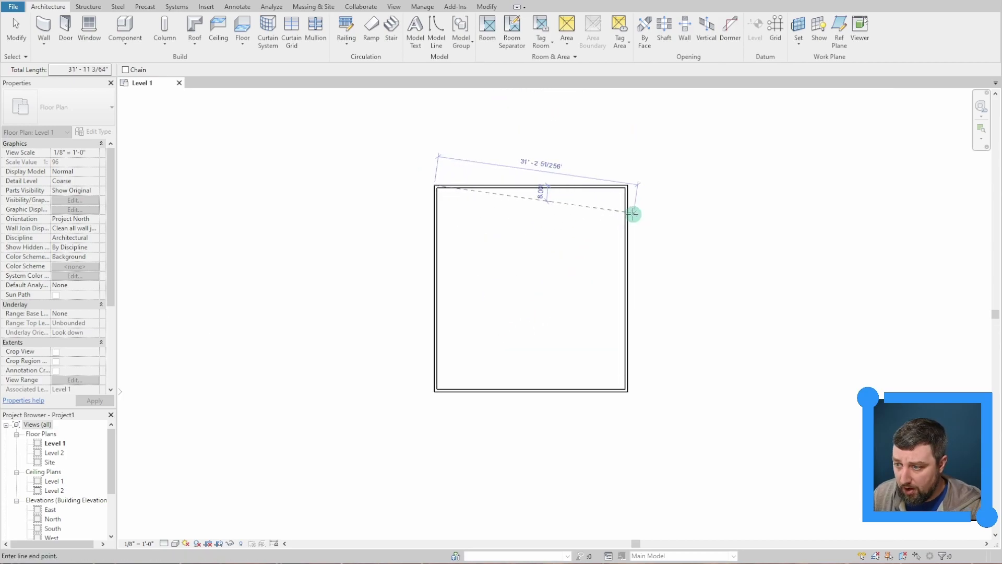
pyautogui.press('Escape')
pyautogui.press('Escape')
# Step: Start wall placement with the Interior - 4 7/8" Partition (1-hr) wall type
pyautogui.moveTo(546, 306)
pyautogui.mouseDown(button='middle')
pyautogui.moveTo(573, 291)
pyautogui.moveTo(553, 320)
pyautogui.mouseUp(button='middle')
pyautogui.scroll(1, 572, 291)
pyautogui.scroll(1, 573, 288)
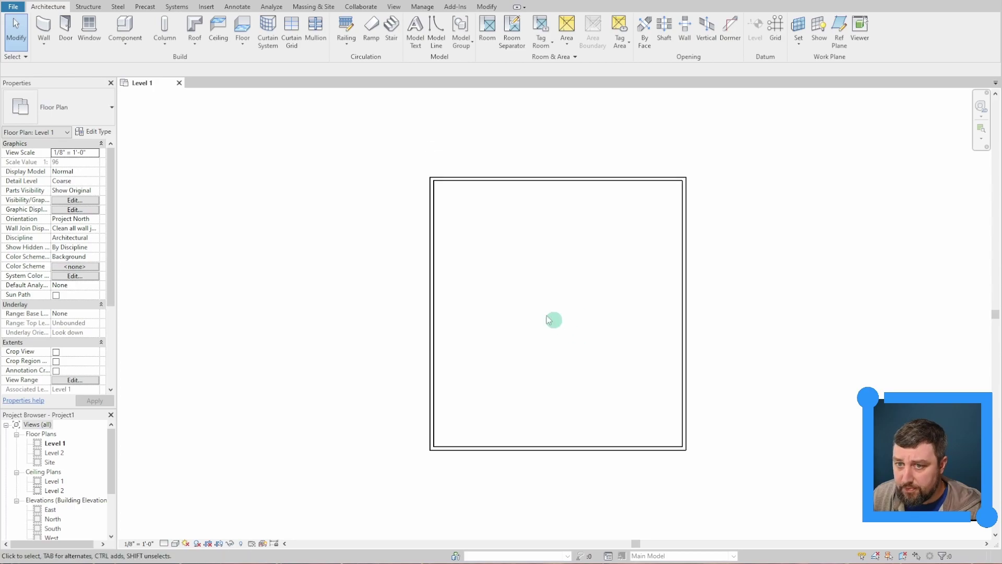
pyautogui.click(50, 27)
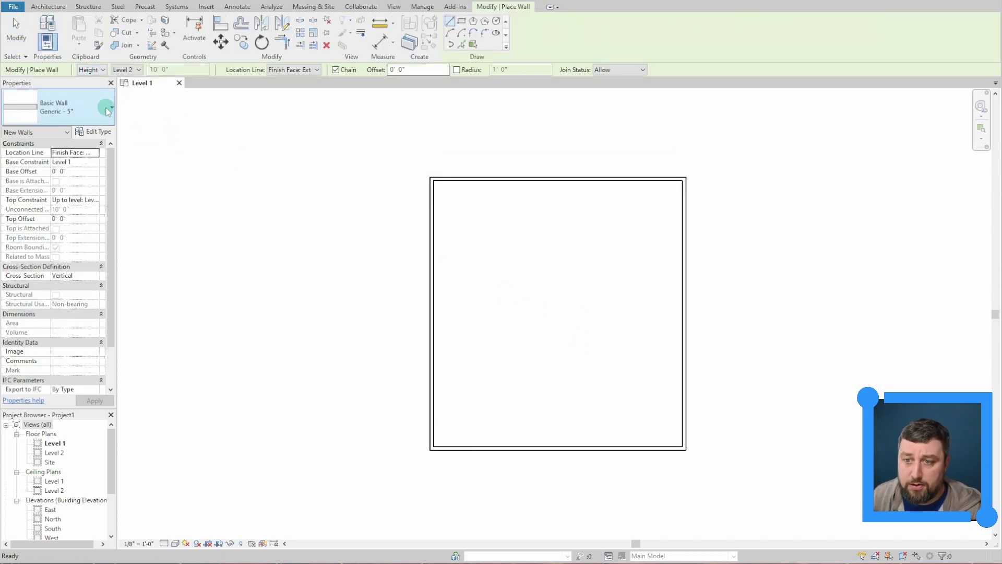
pyautogui.click(108, 108)
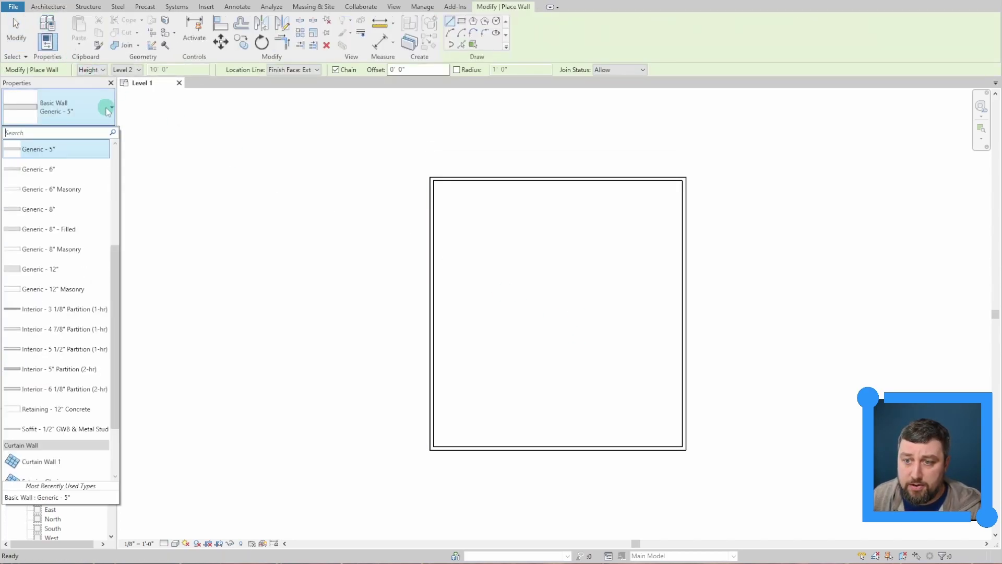
pyautogui.click(75, 330)
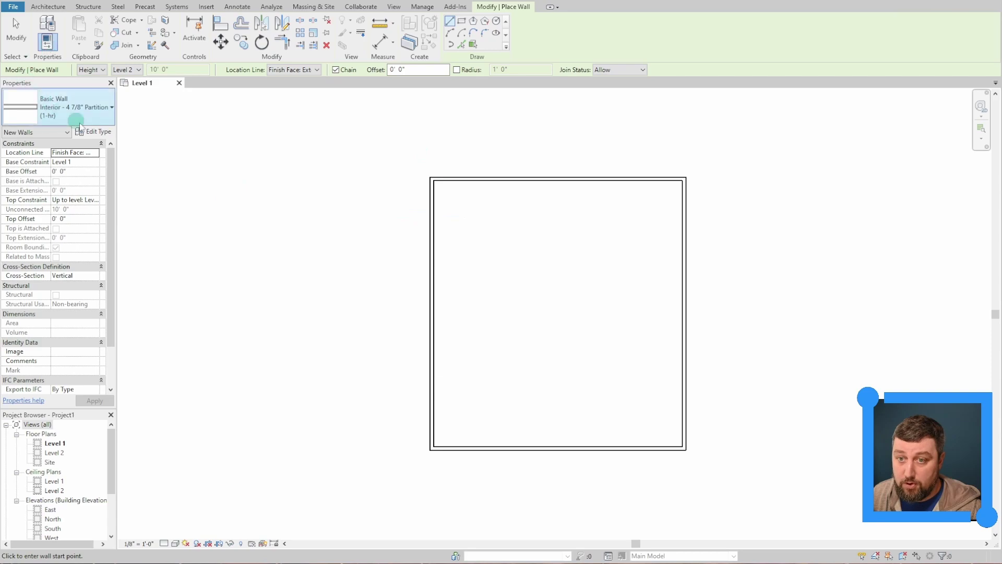
pyautogui.click(48, 7)
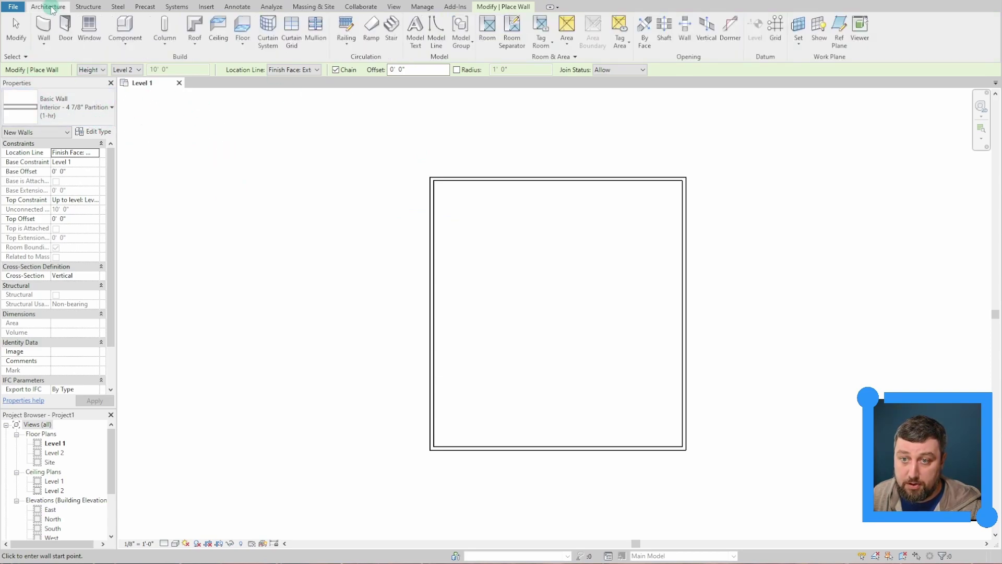
pyautogui.click(65, 29)
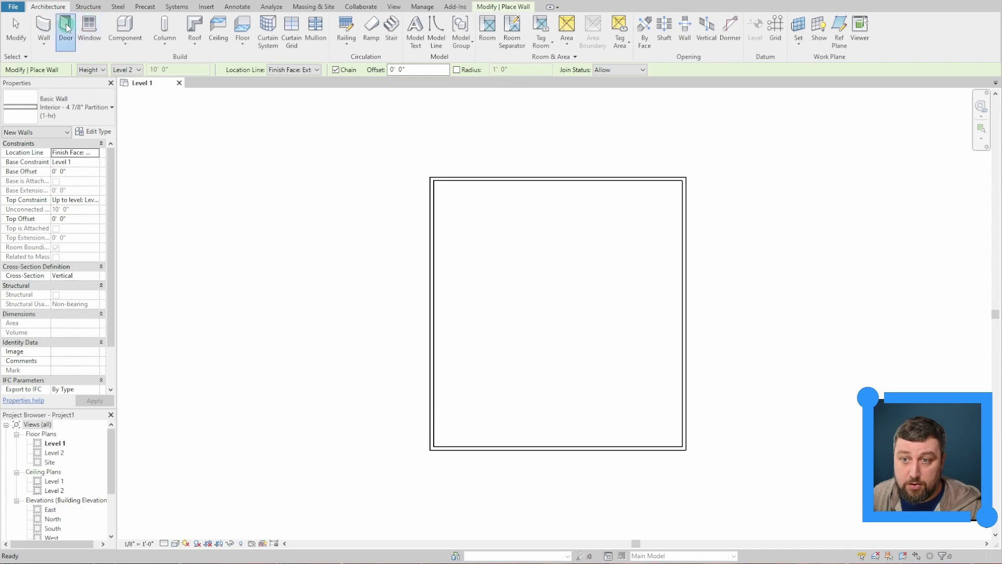
pyautogui.click(101, 105)
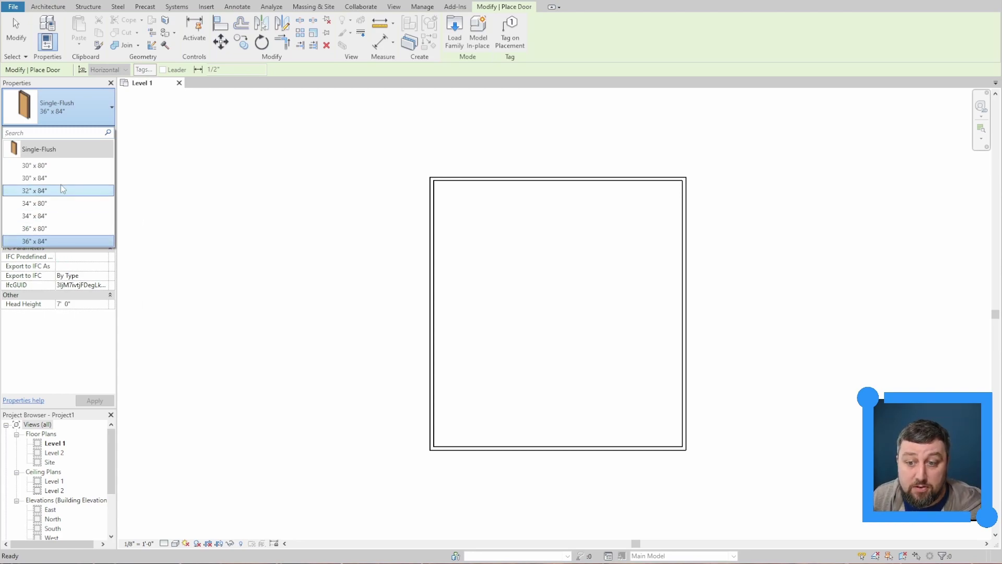
pyautogui.click(200, 226)
pyautogui.click(213, 205)
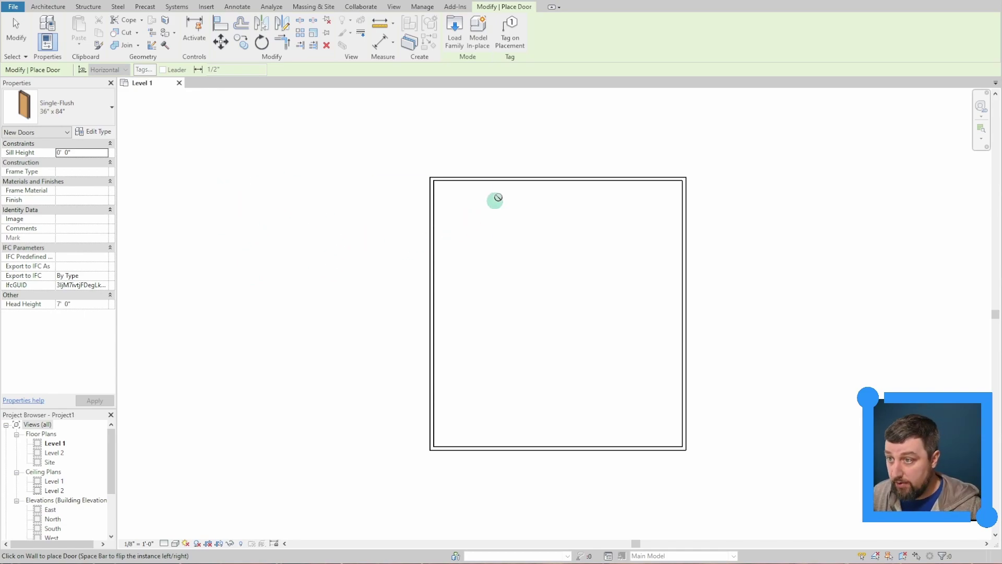
pyautogui.click(201, 7)
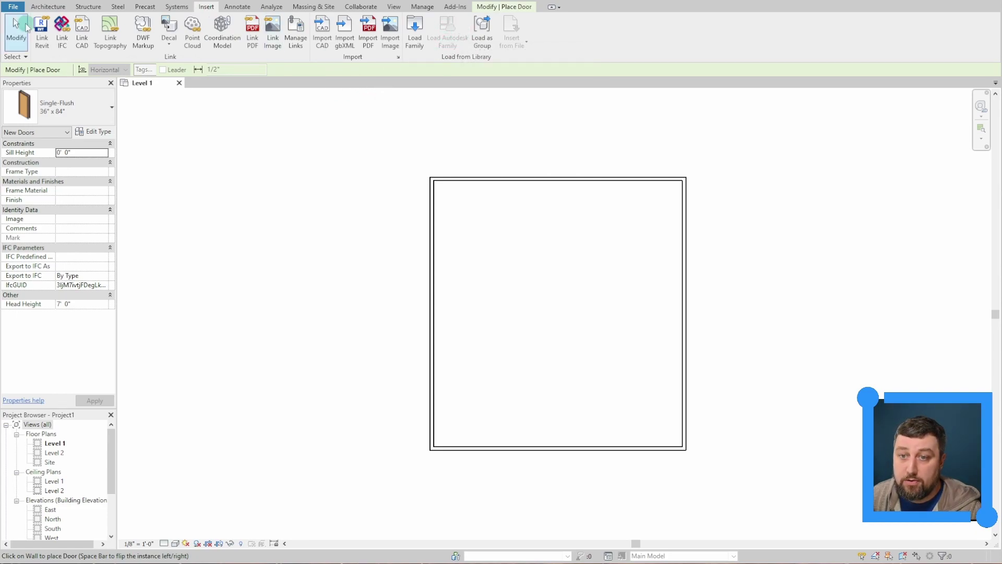
pyautogui.click(25, 27)
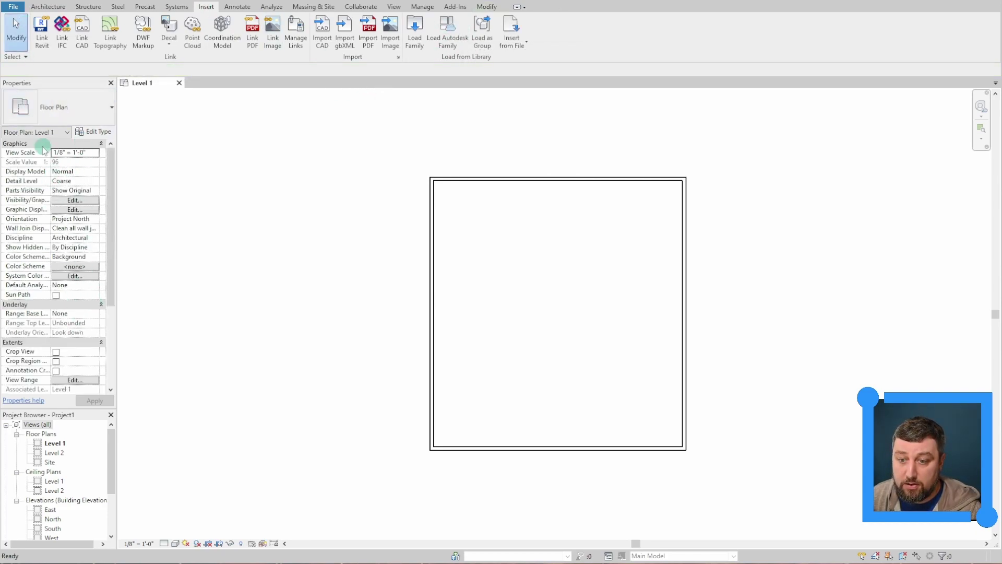
# Step: Load the Door-Interior-Single-Full Glass-Wood family from the Doors category of the Autodesk family library
pyautogui.click(448, 32)
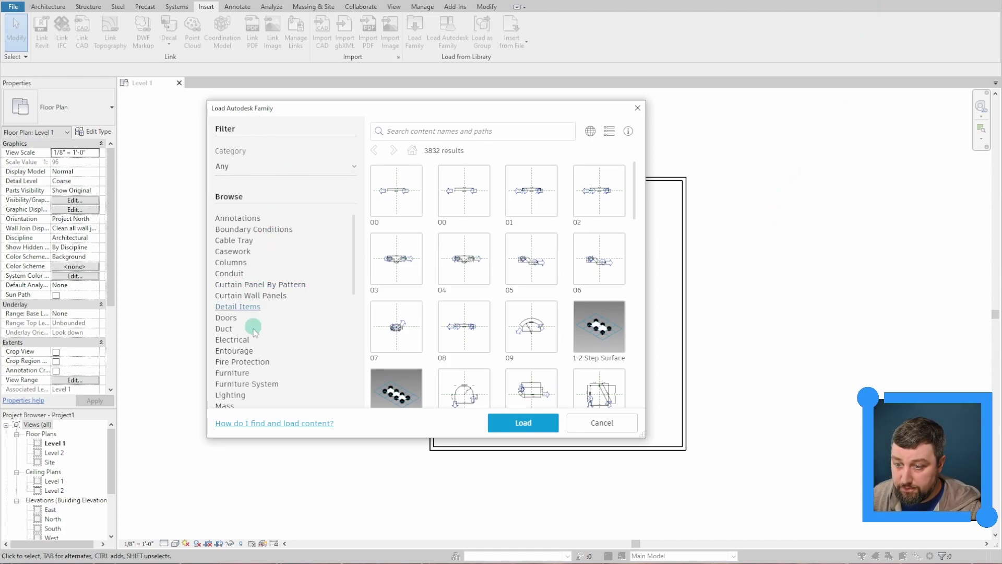
pyautogui.click(230, 319)
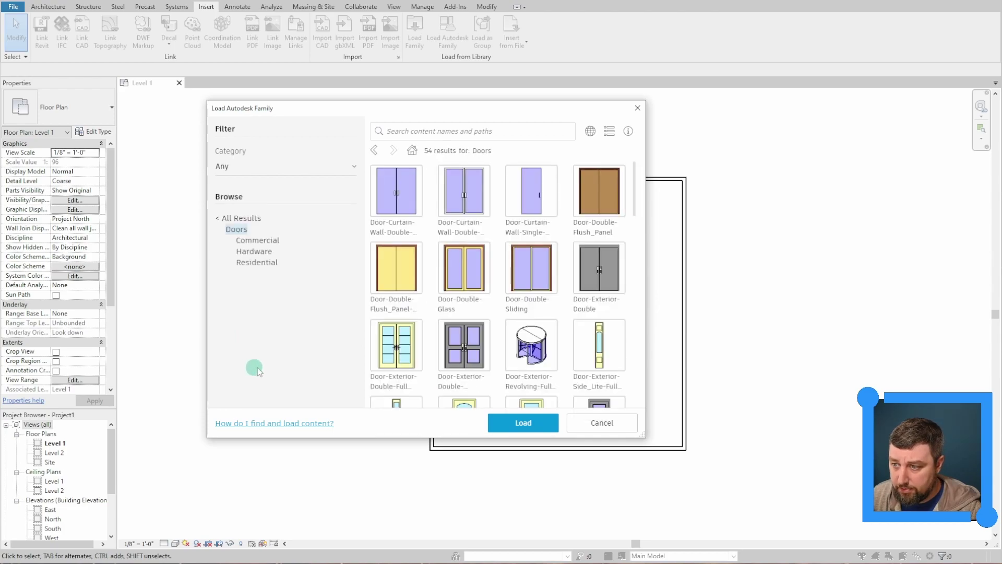
pyautogui.scroll(-2, 564, 264)
pyautogui.scroll(-3, 564, 264)
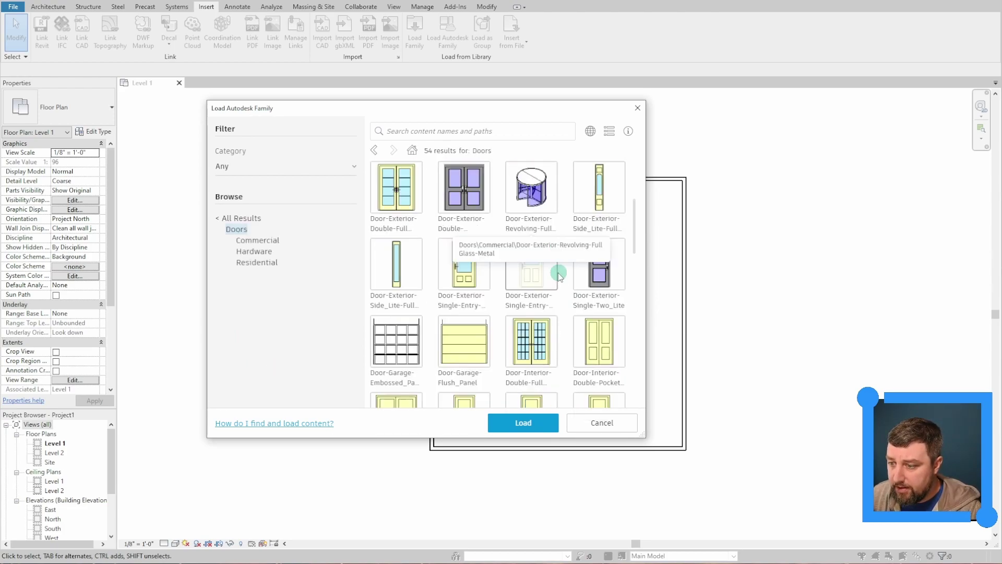
pyautogui.scroll(-3, 561, 376)
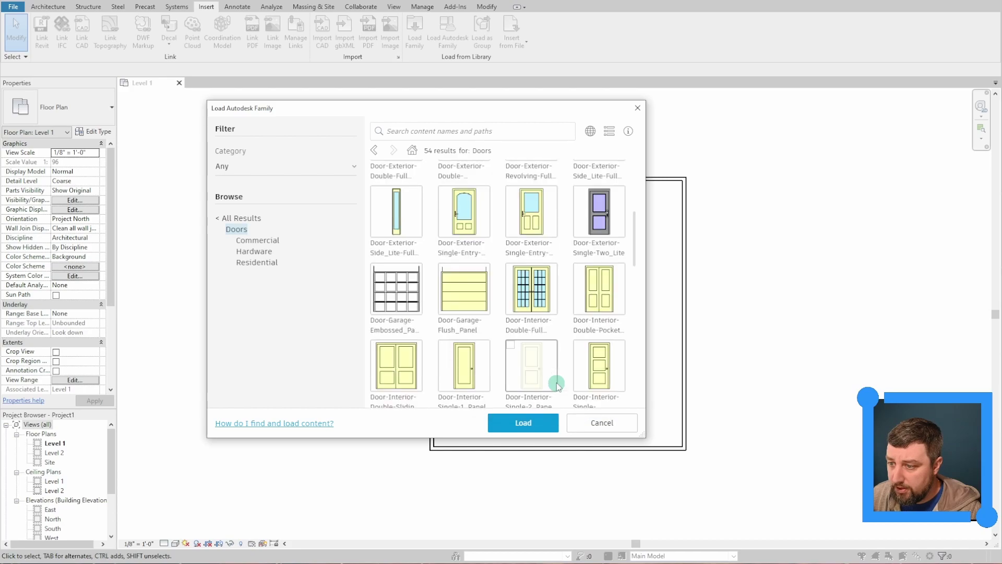
pyautogui.scroll(-2, 571, 355)
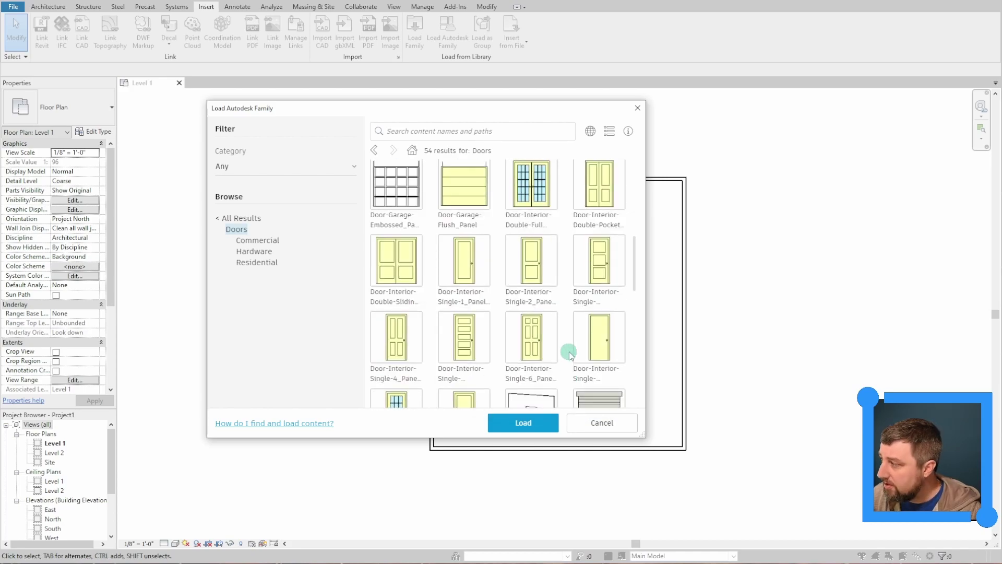
pyautogui.scroll(-4, 571, 354)
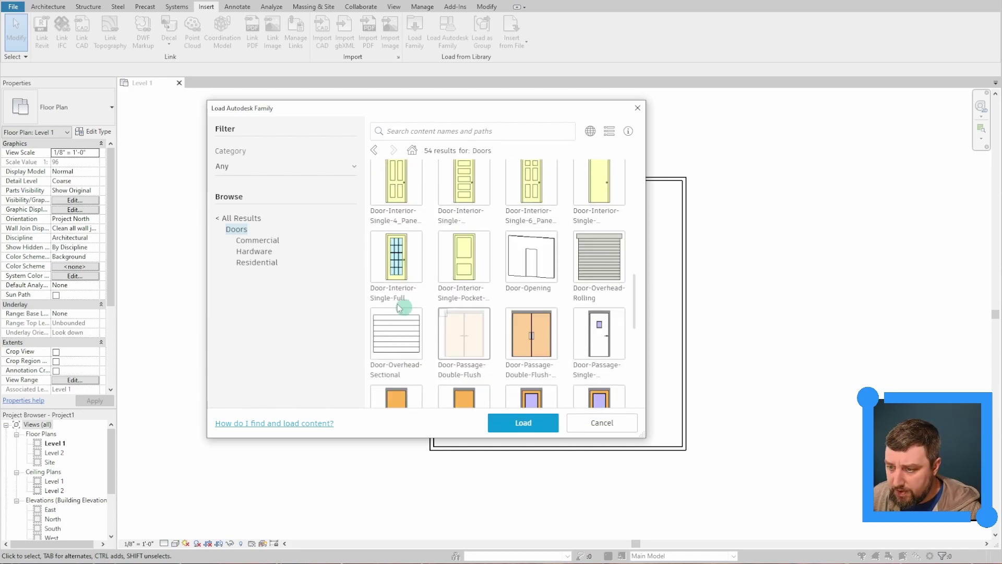
pyautogui.click(396, 264)
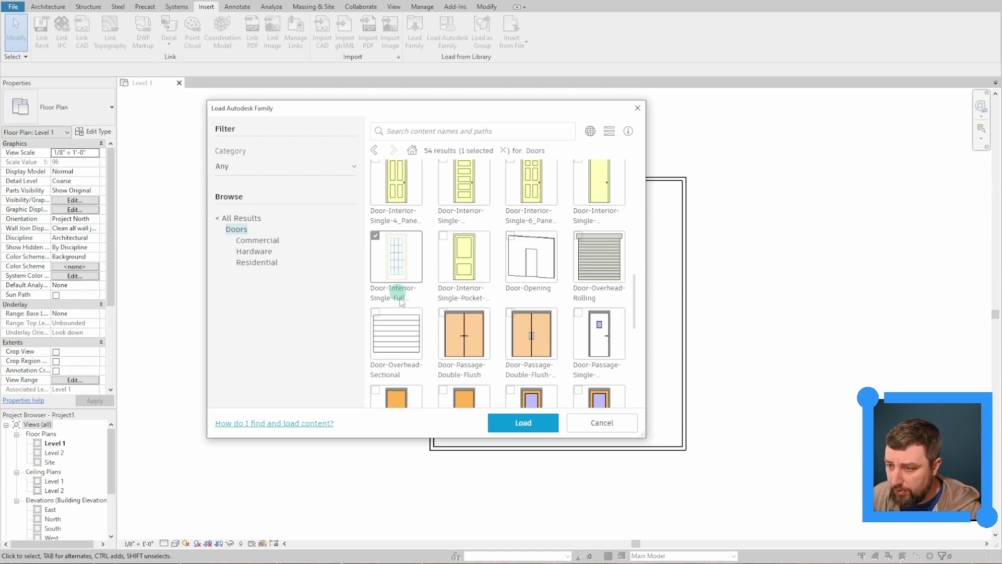
pyautogui.click(529, 424)
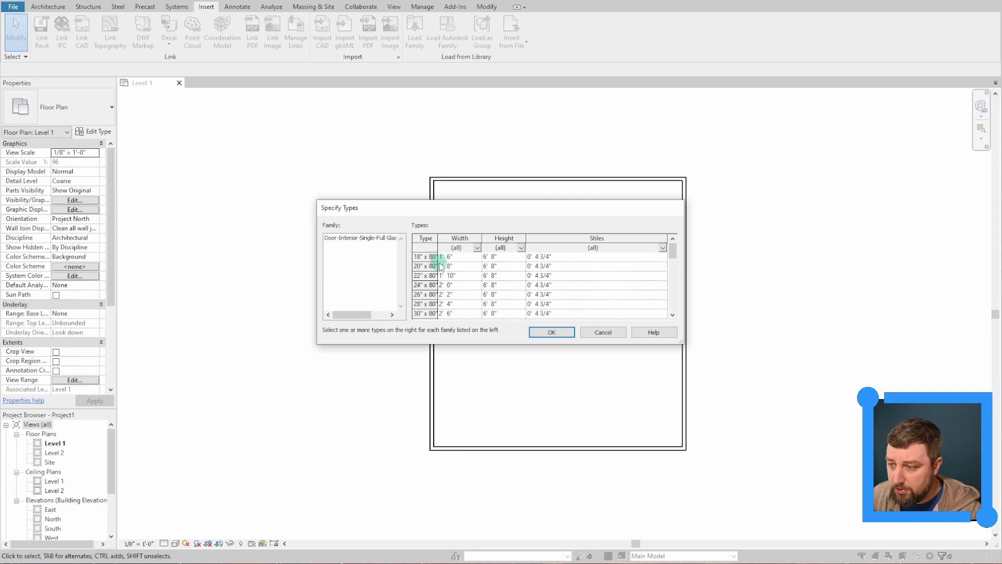
pyautogui.click(552, 332)
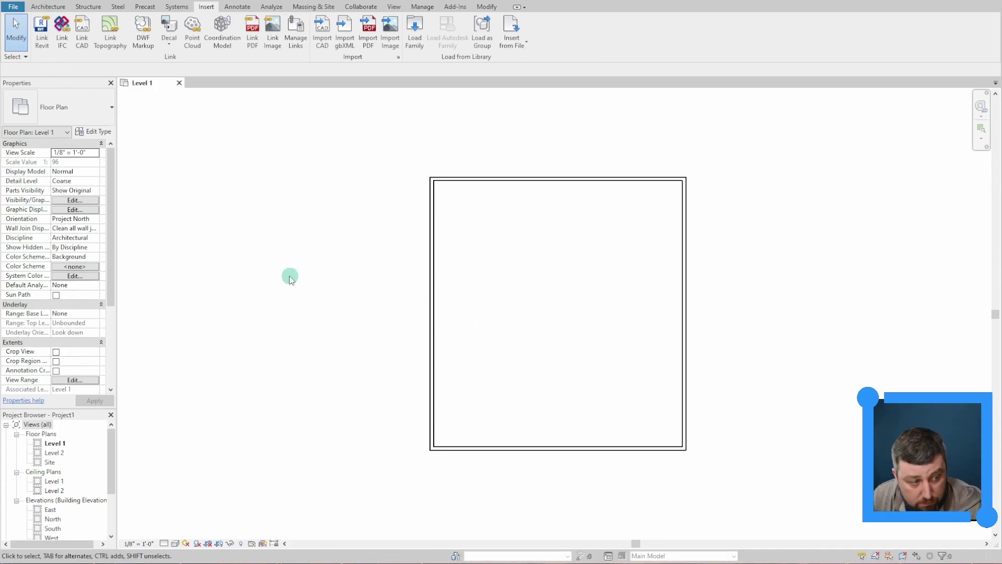
# Step: Place a Door-Interior-Single-Full Glass-Wood door at the middle of the lower exterior wall and another at the middle of the upper one
pyautogui.click(48, 6)
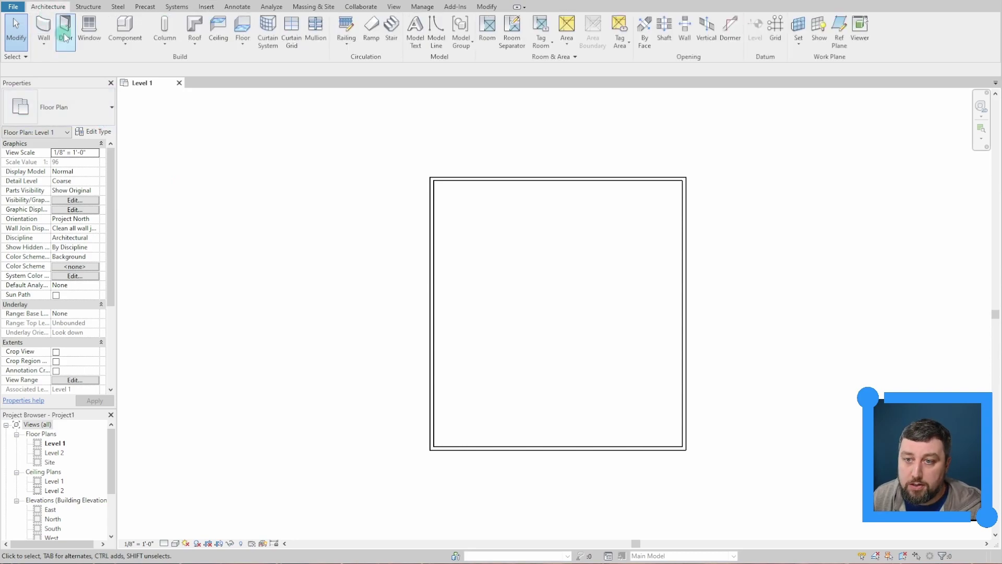
pyautogui.click(68, 24)
pyautogui.click(96, 105)
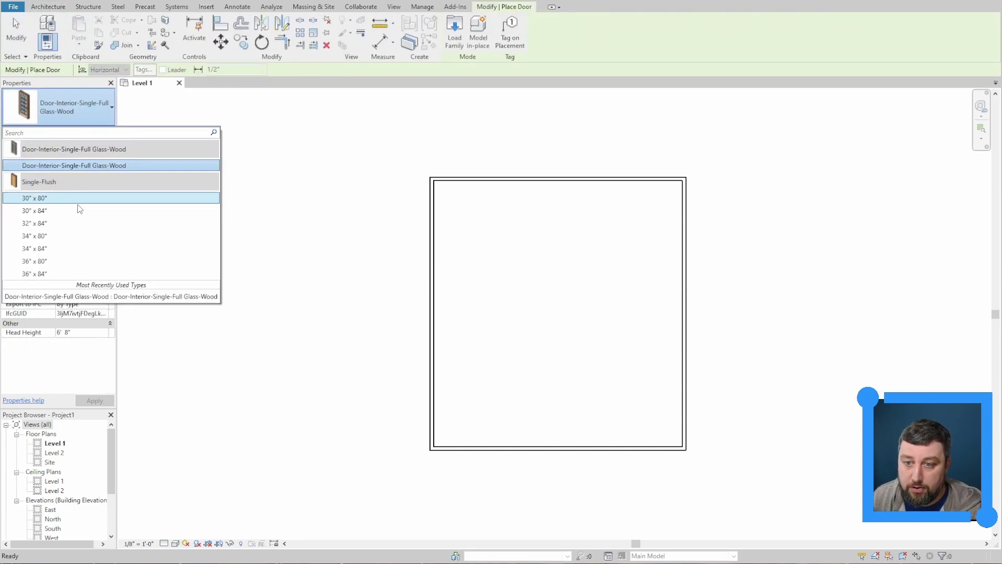
pyautogui.moveTo(78, 167)
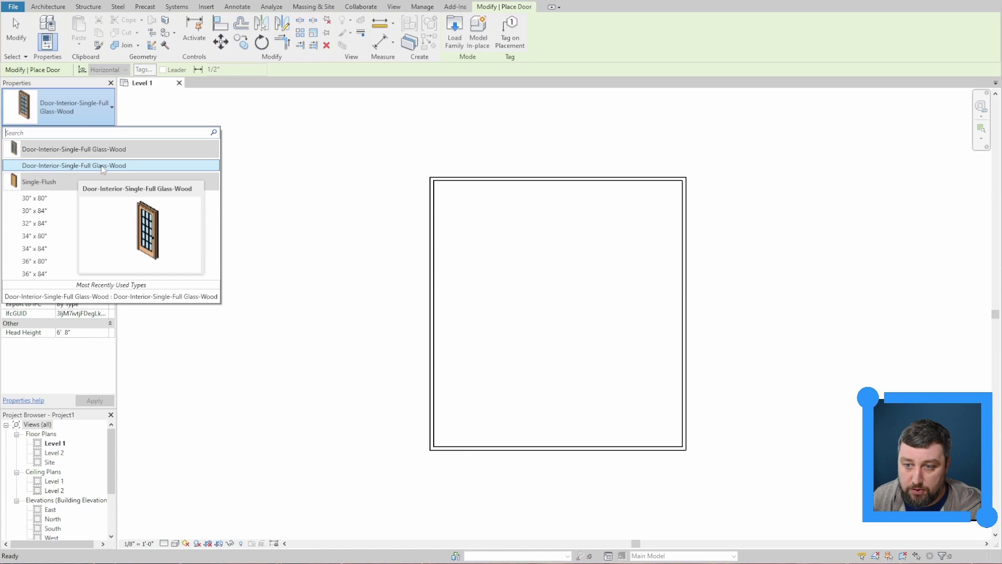
pyautogui.click(87, 165)
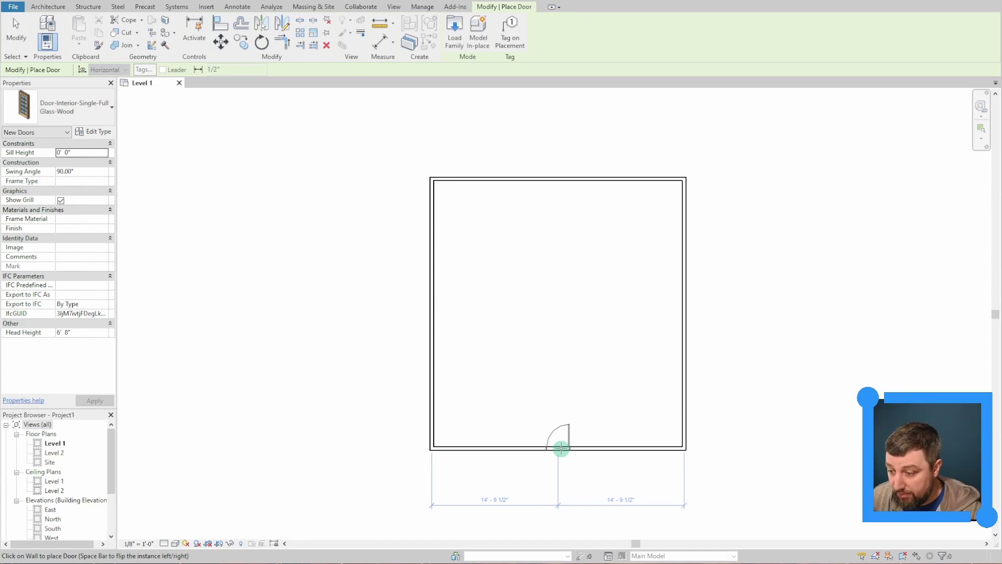
pyautogui.click(561, 448)
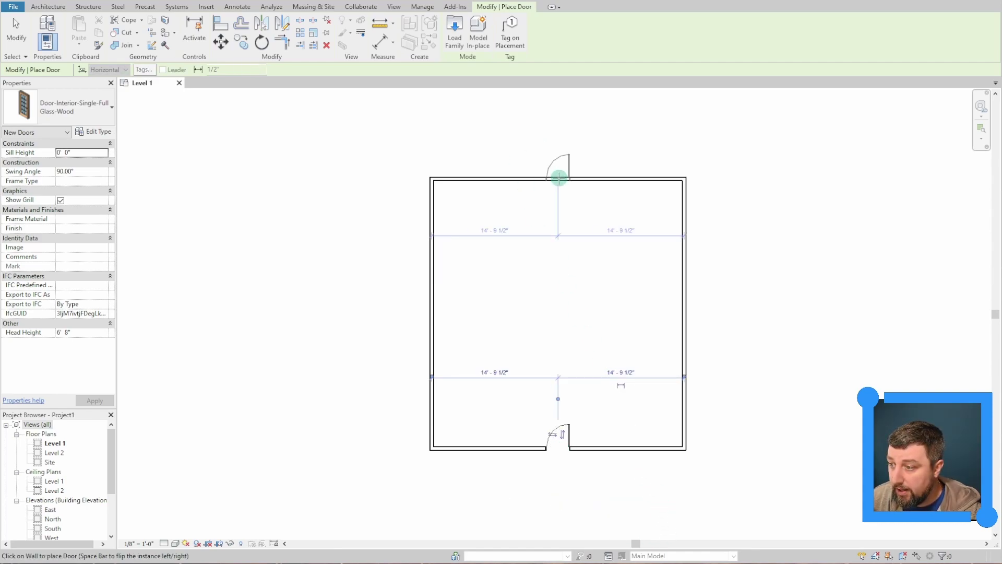
pyautogui.click(558, 178)
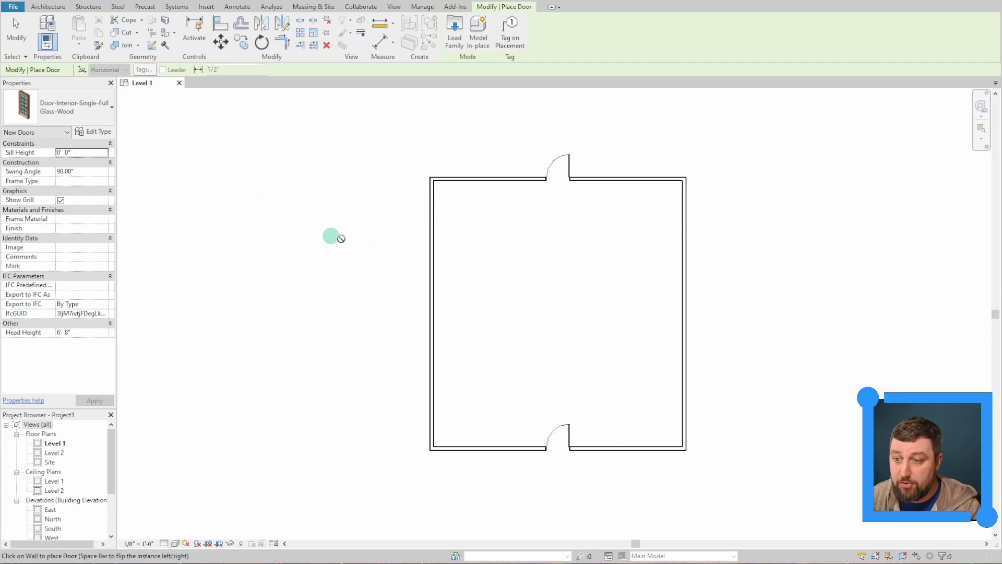
pyautogui.click(16, 30)
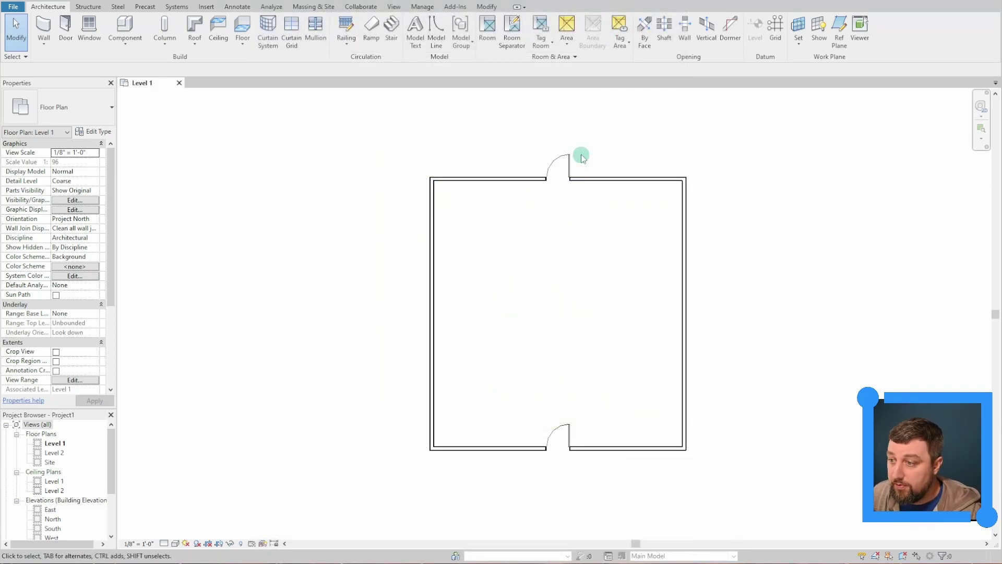
# Step: Flip the upper wall's door so it swings into the house, keeping its hinge on the right-hand side of the opening
pyautogui.click(582, 158)
pyautogui.scroll(4, 573, 188)
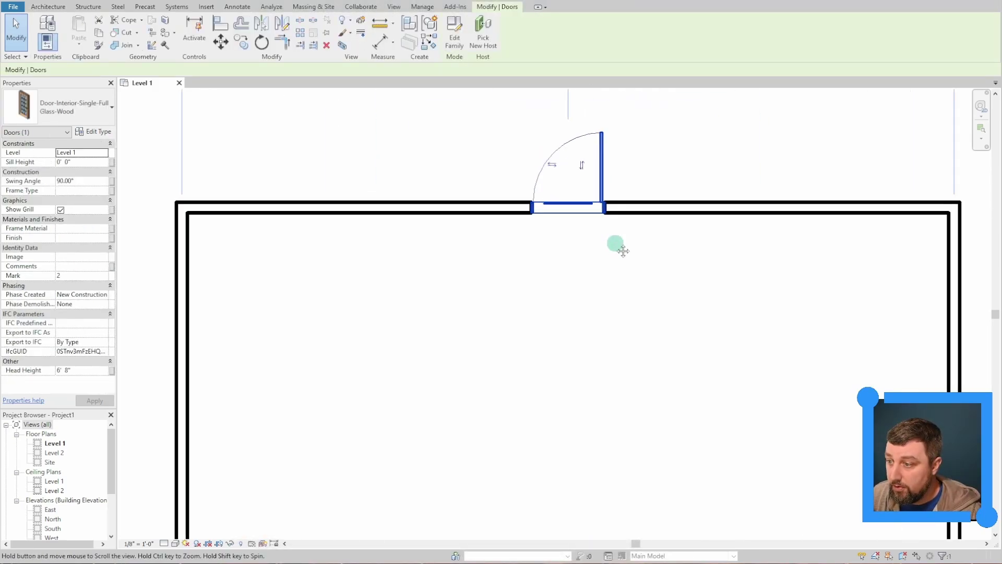
pyautogui.moveTo(624, 251); pyautogui.dragTo(580, 343, button='middle')
pyautogui.click(517, 262)
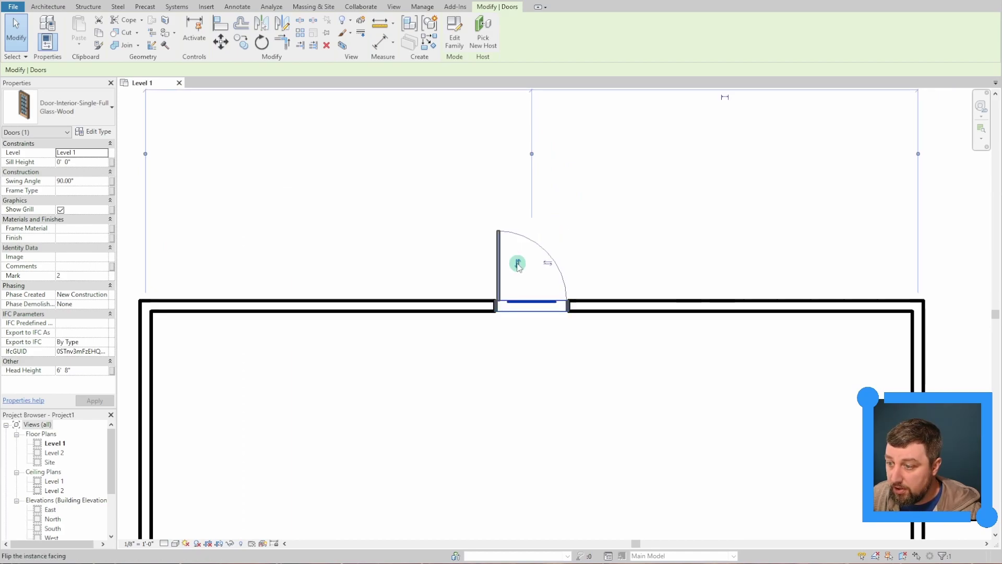
pyautogui.click(547, 263)
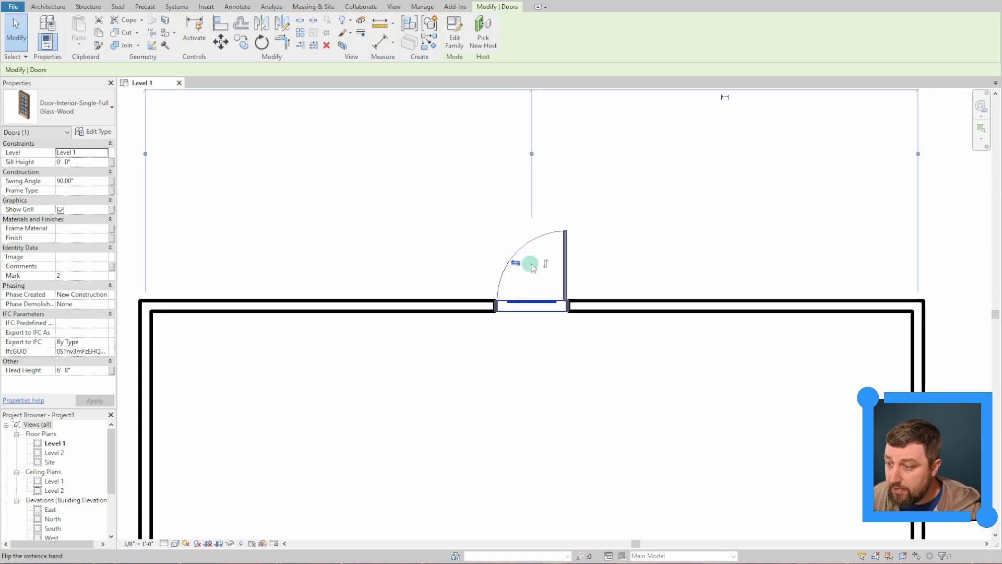
pyautogui.click(546, 264)
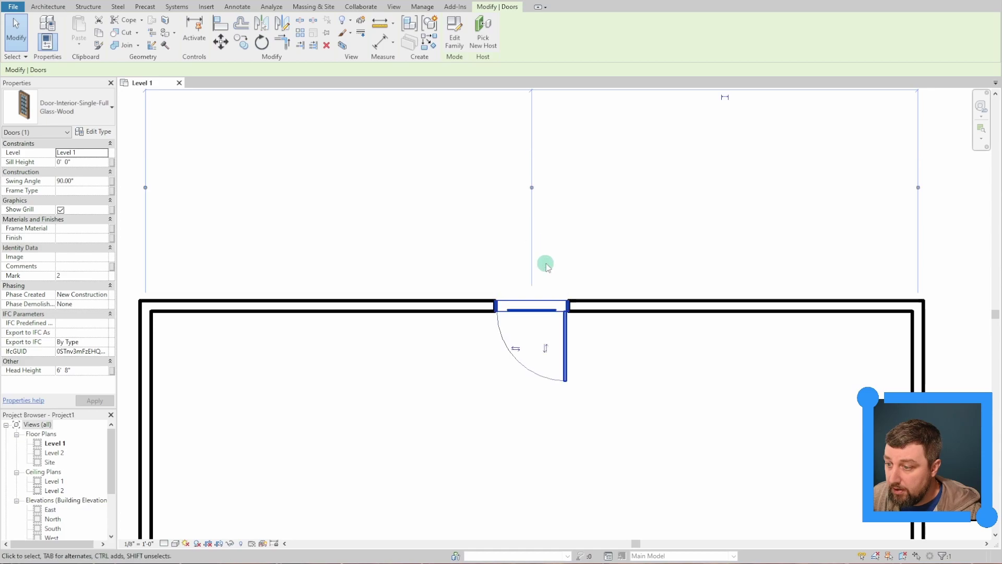
# Step: Select the lower wall's door to check its swing direction, and clear the selection
pyautogui.scroll(-2, 600, 329)
pyautogui.moveTo(557, 403); pyautogui.dragTo(544, 249, button='middle')
pyautogui.scroll(-2, 571, 383)
pyautogui.moveTo(570, 351); pyautogui.dragTo(570, 232, button='middle')
pyautogui.click(542, 363)
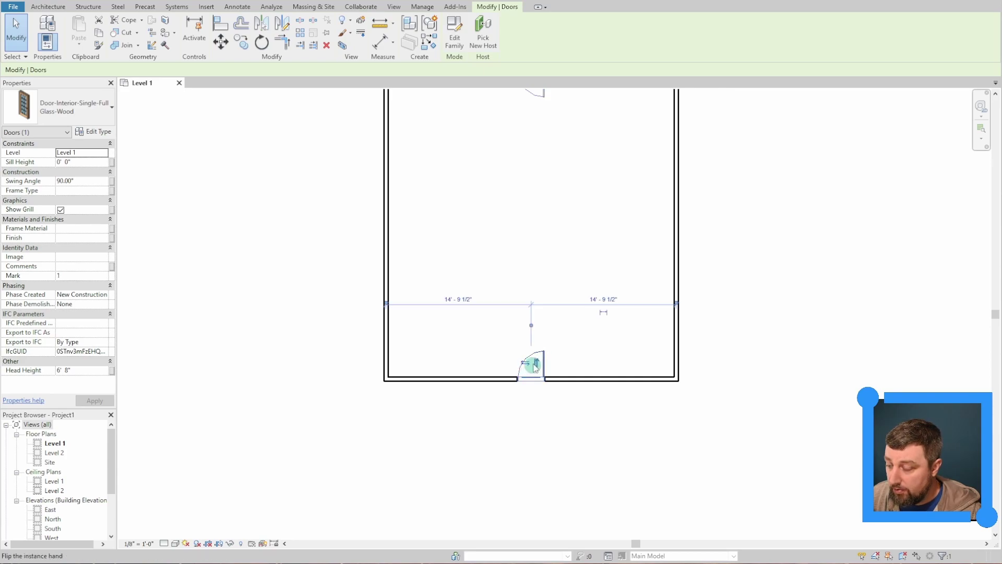
pyautogui.scroll(-3, 579, 315)
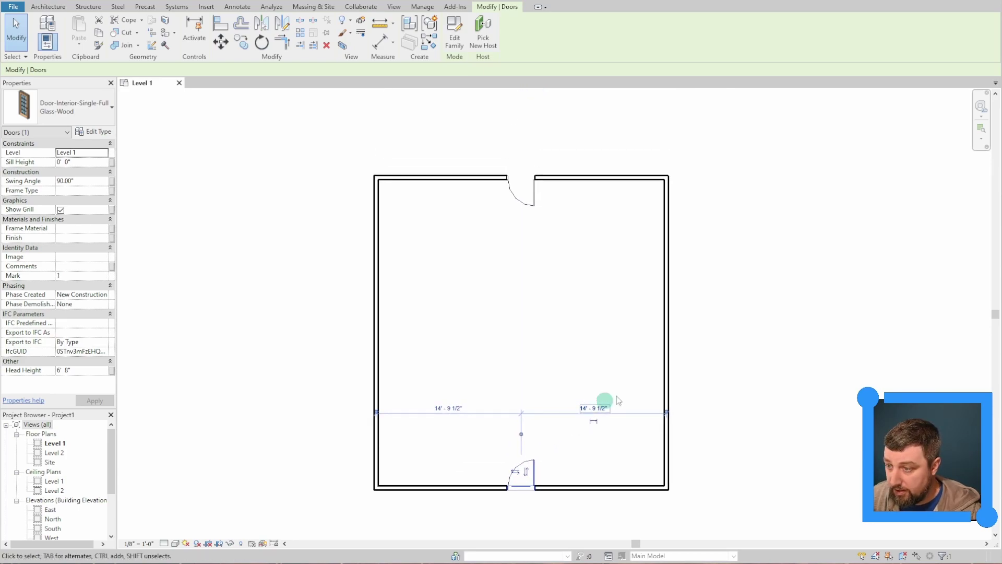
pyautogui.press('Escape')
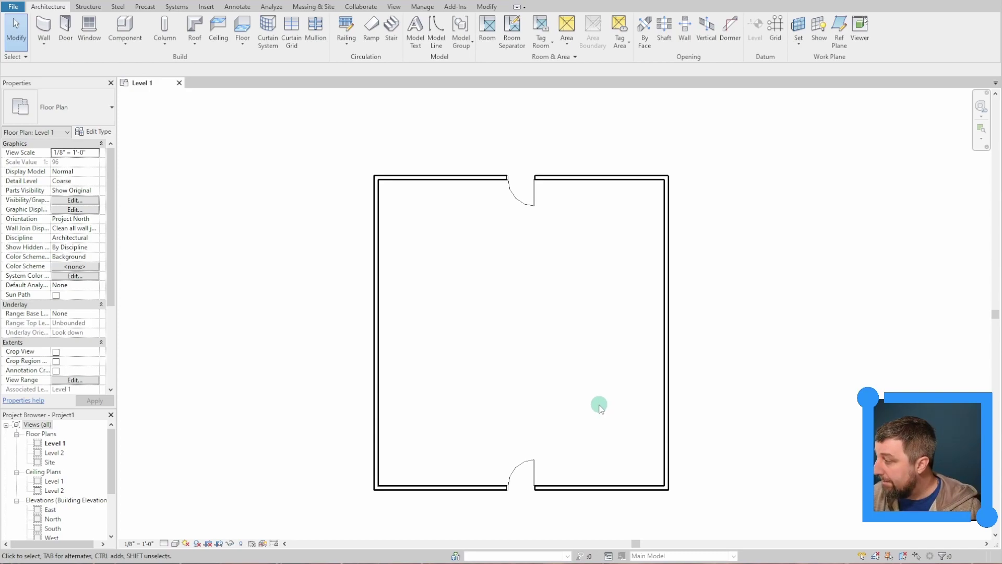
# Step: Draw a vertical Interior - 4 7/8" Partition wall from just right of the upper door down to the lower exterior wall, about 31' long
pyautogui.click(46, 27)
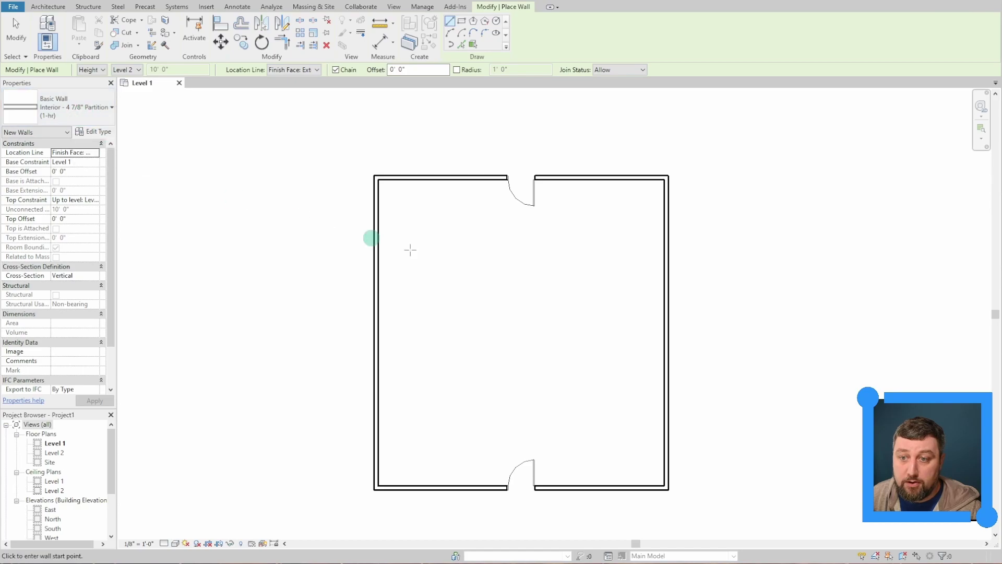
pyautogui.scroll(2, 543, 183)
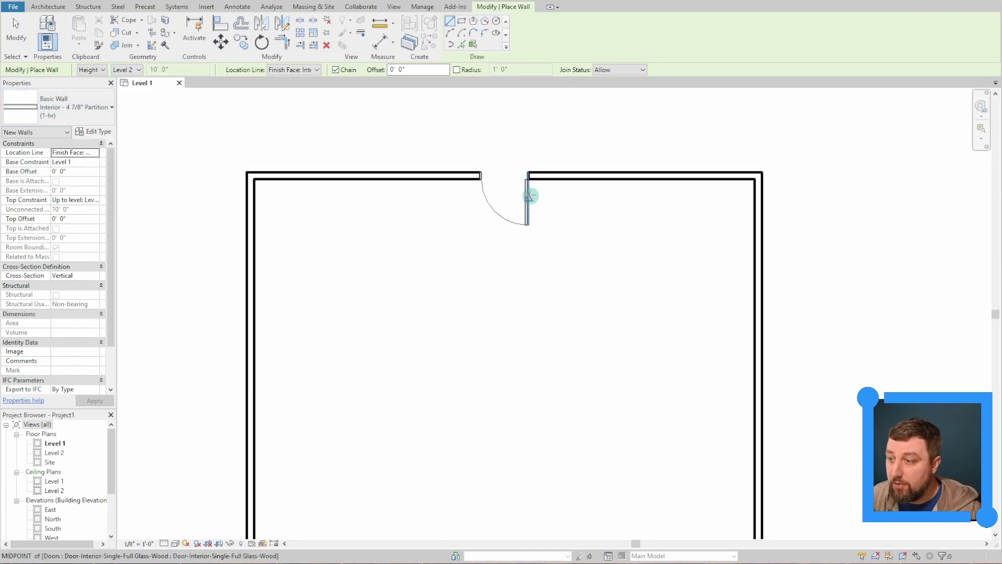
pyautogui.click(545, 179)
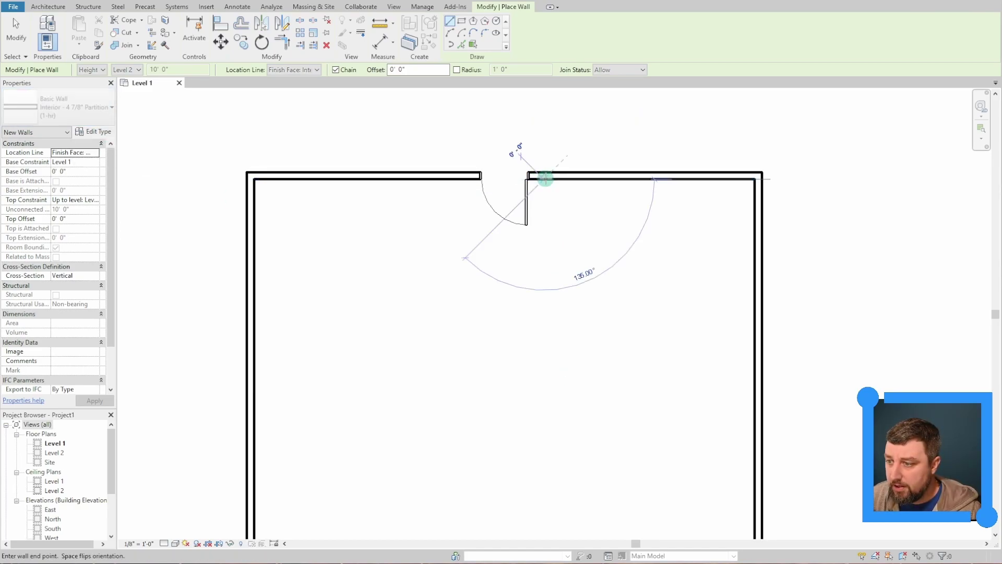
pyautogui.moveTo(539, 358); pyautogui.dragTo(552, 269, button='middle')
pyautogui.scroll(-3, 559, 339)
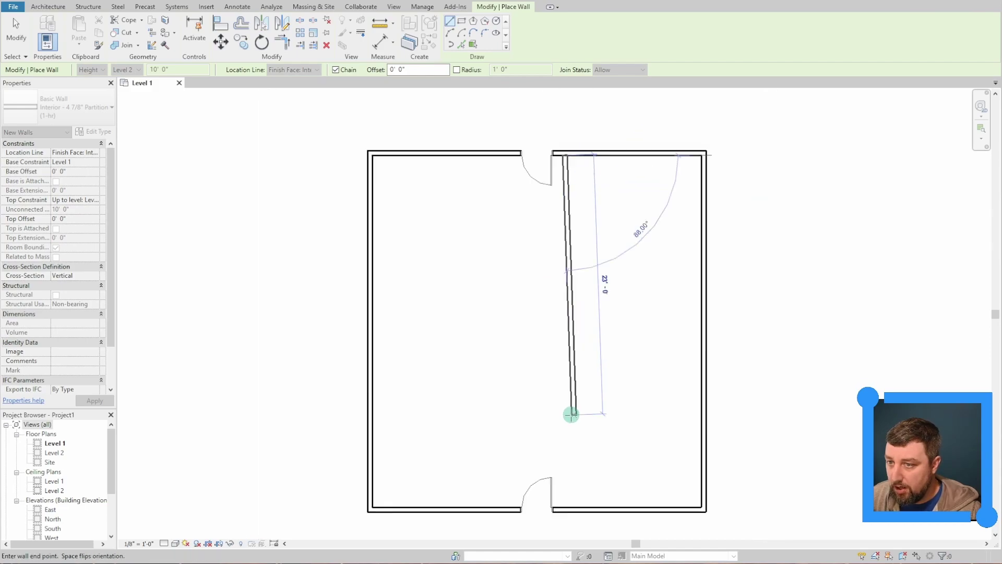
pyautogui.scroll(2, 550, 320)
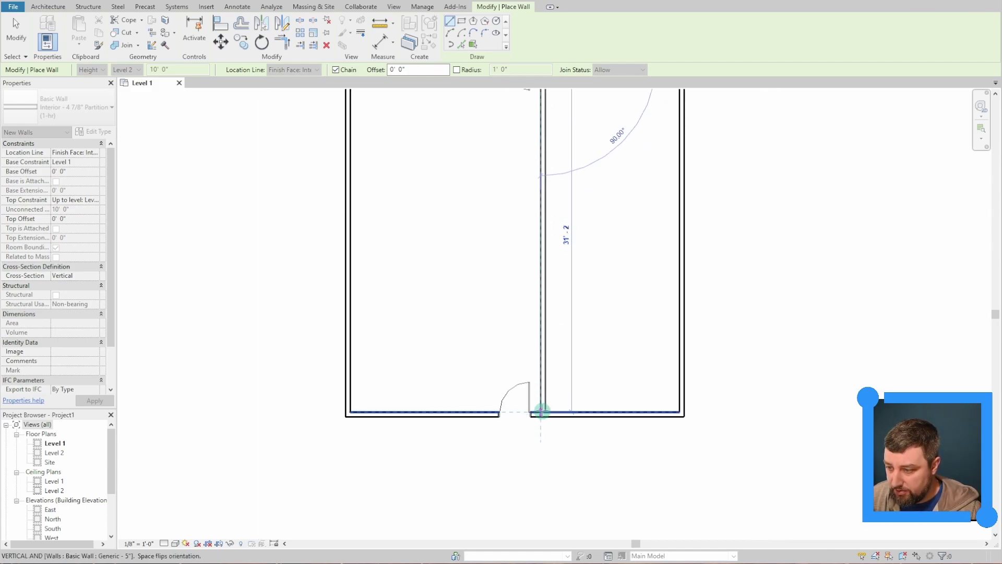
pyautogui.click(541, 415)
pyautogui.scroll(2, 541, 415)
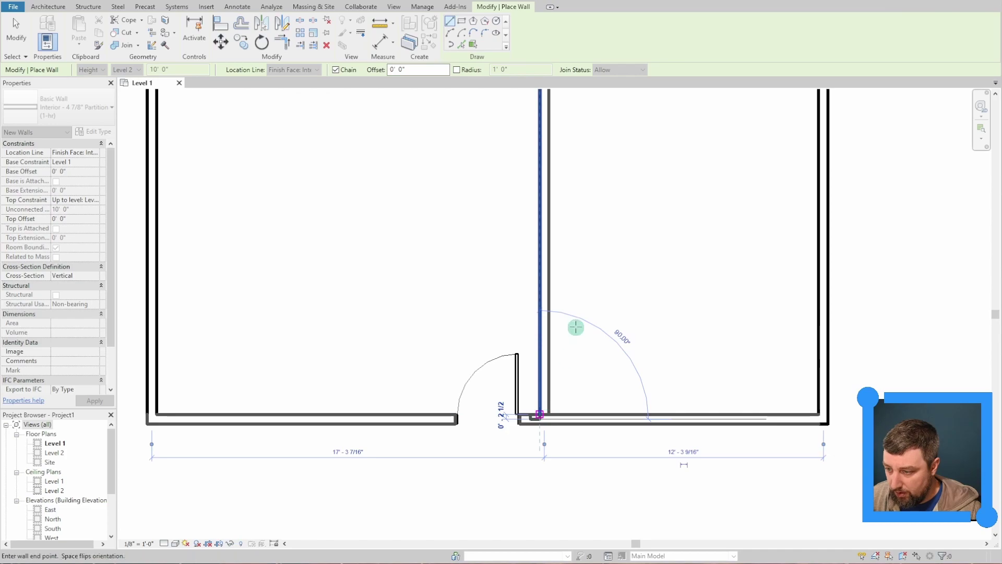
pyautogui.scroll(-2, 571, 330)
pyautogui.press('Escape')
pyautogui.scroll(2, 600, 366)
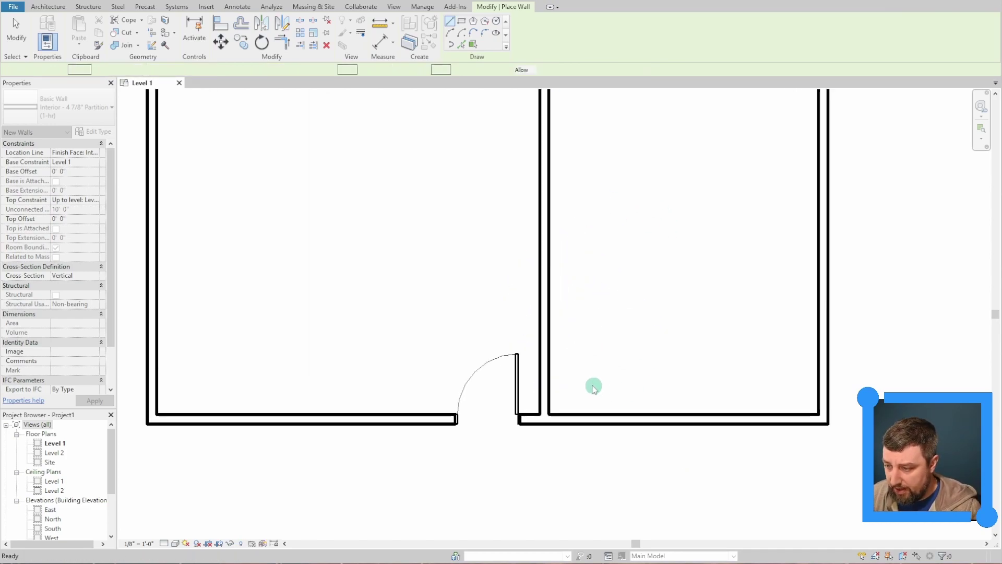
# Step: Place an aligned dimension between the upper door's right edge and the partition's left face, using wall faces as the reference preference
pyautogui.scroll(-2, 588, 320)
pyautogui.moveTo(588, 320); pyautogui.dragTo(595, 454, button='middle')
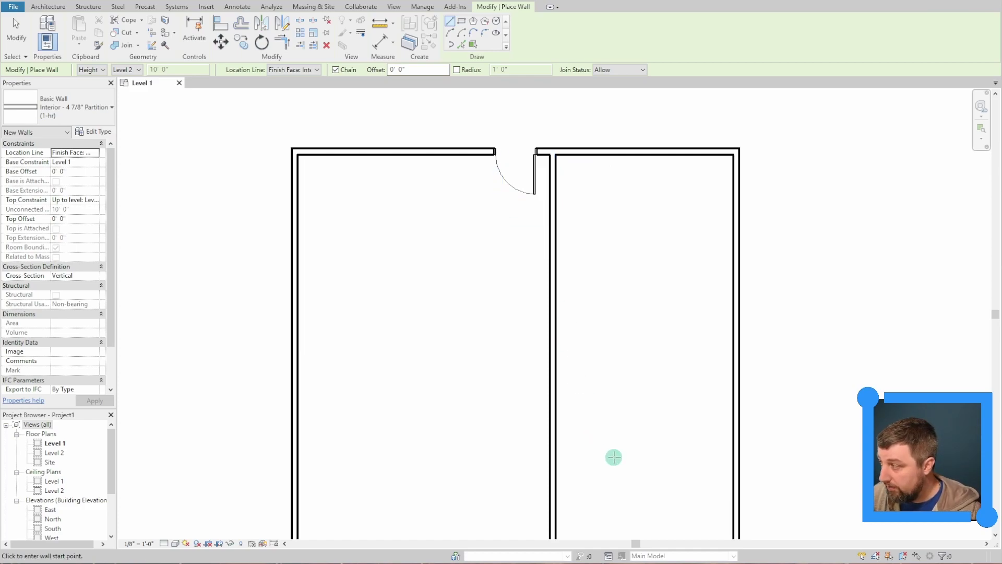
pyautogui.moveTo(634, 446); pyautogui.dragTo(600, 468, button='middle')
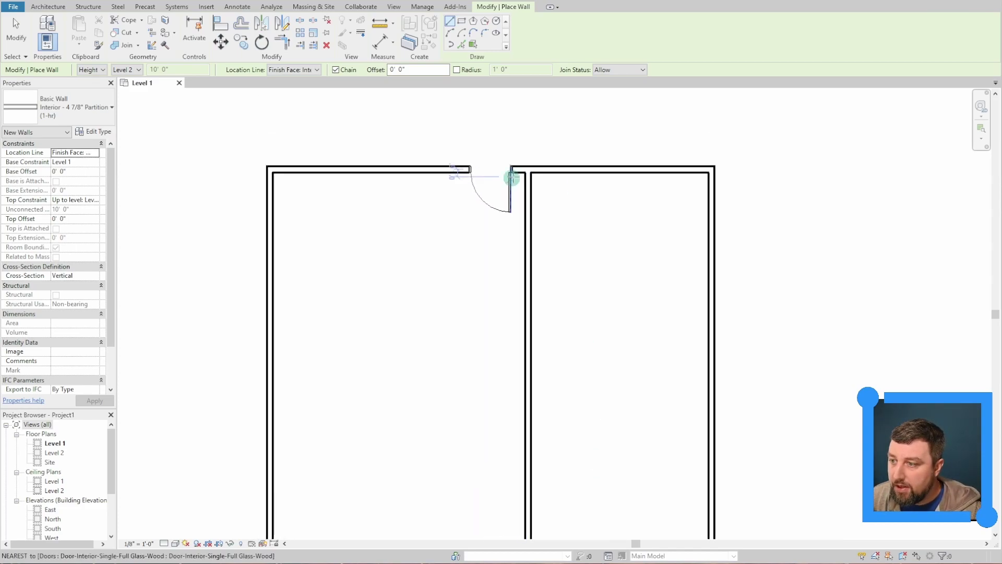
pyautogui.click(385, 45)
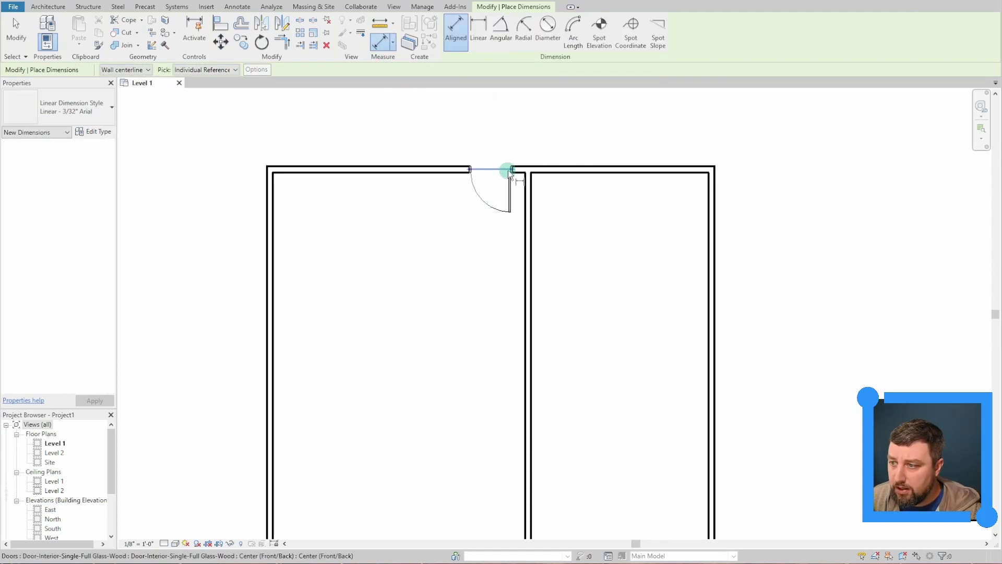
pyautogui.scroll(2, 510, 173)
pyautogui.scroll(2, 510, 174)
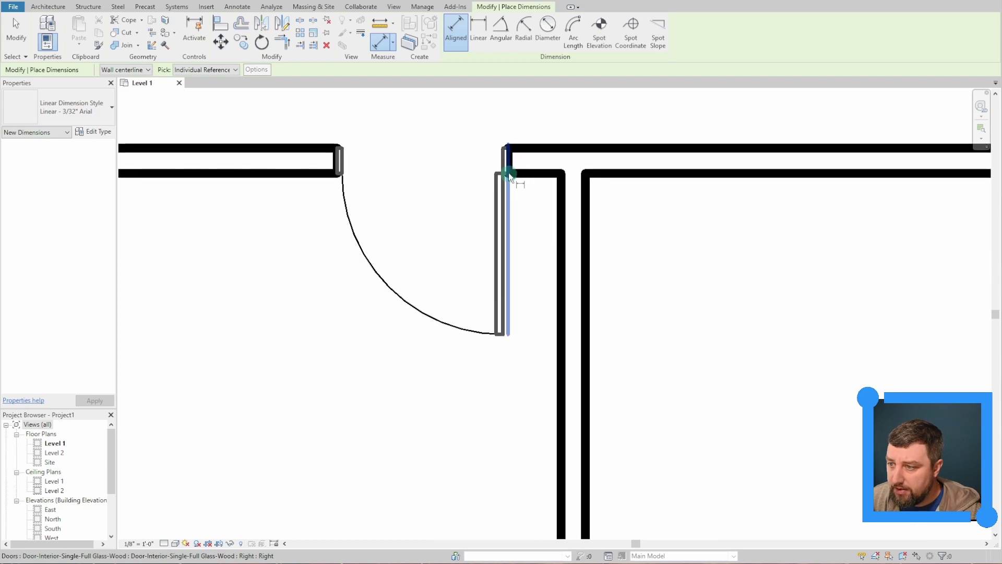
pyautogui.click(508, 172)
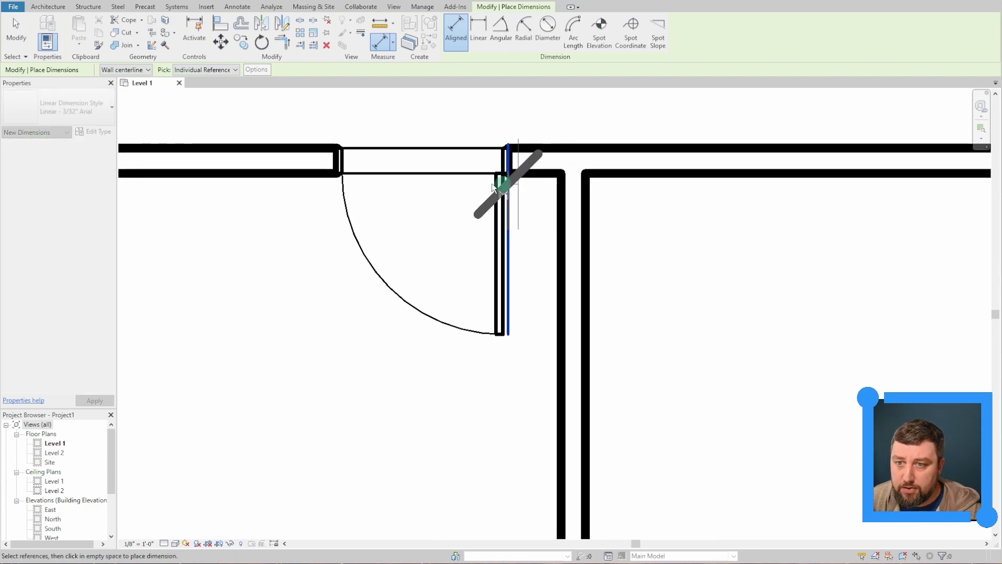
pyautogui.click(148, 69)
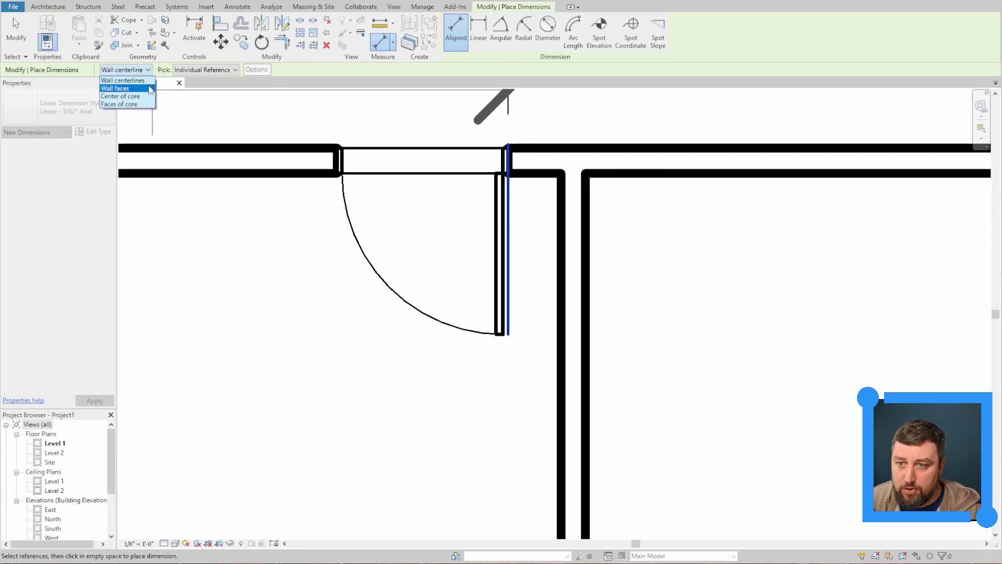
pyautogui.click(115, 88)
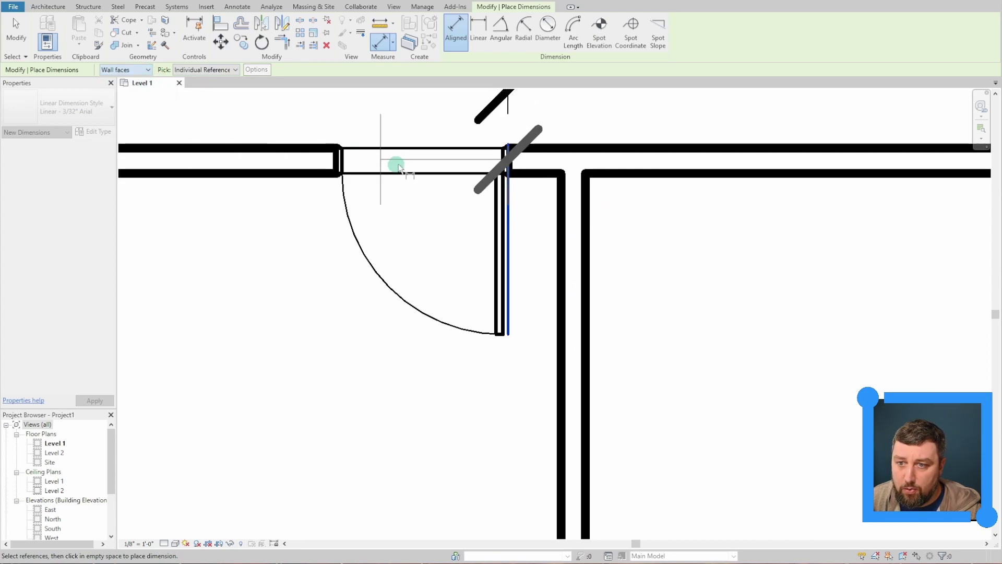
pyautogui.click(562, 183)
pyautogui.moveTo(560, 139); pyautogui.dragTo(549, 423, button='middle')
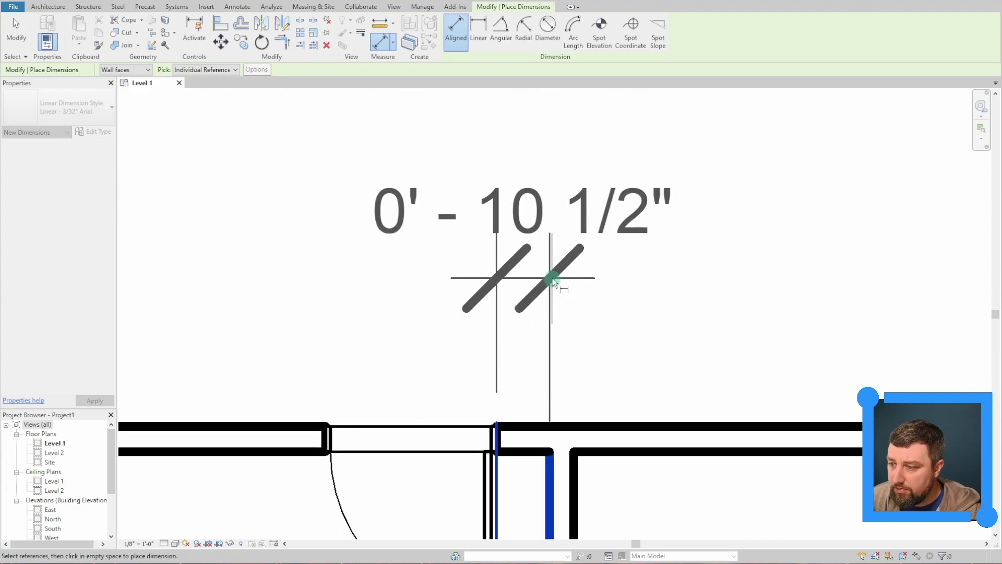
pyautogui.click(554, 282)
pyautogui.scroll(-3, 707, 321)
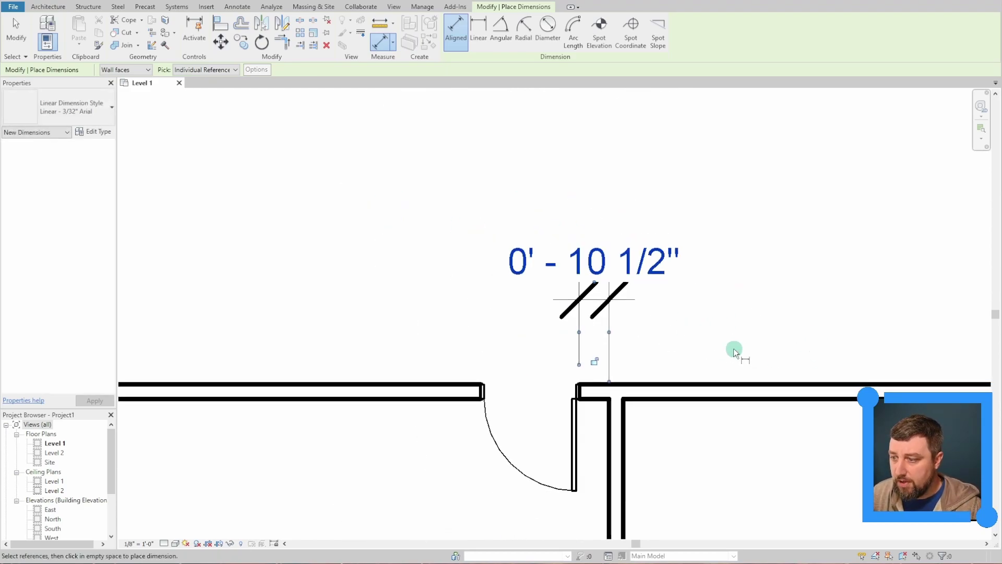
# Step: Move the vertical partition toward the doors until its left face is 4" from the upper door's right edge
pyautogui.hotkey('ctrl', 'z')
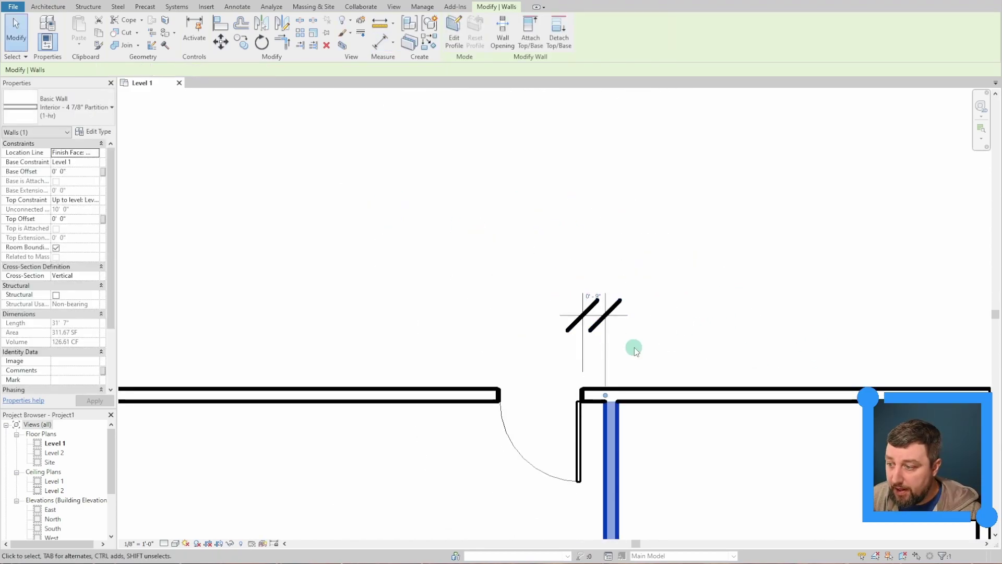
pyautogui.scroll(2, 634, 347)
pyautogui.moveTo(572, 481); pyautogui.dragTo(568, 481)
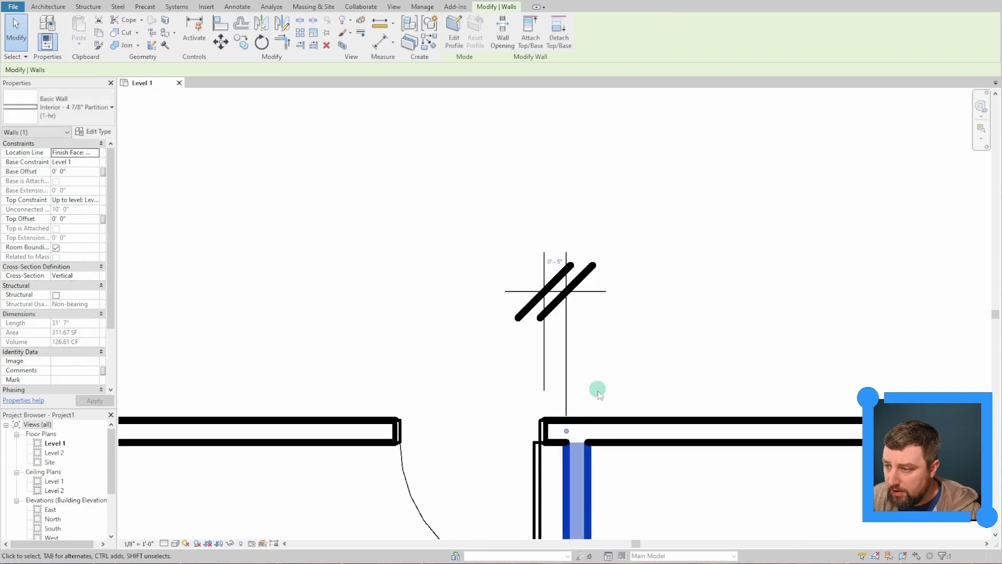
pyautogui.scroll(2, 575, 450)
pyautogui.scroll(-2, 577, 242)
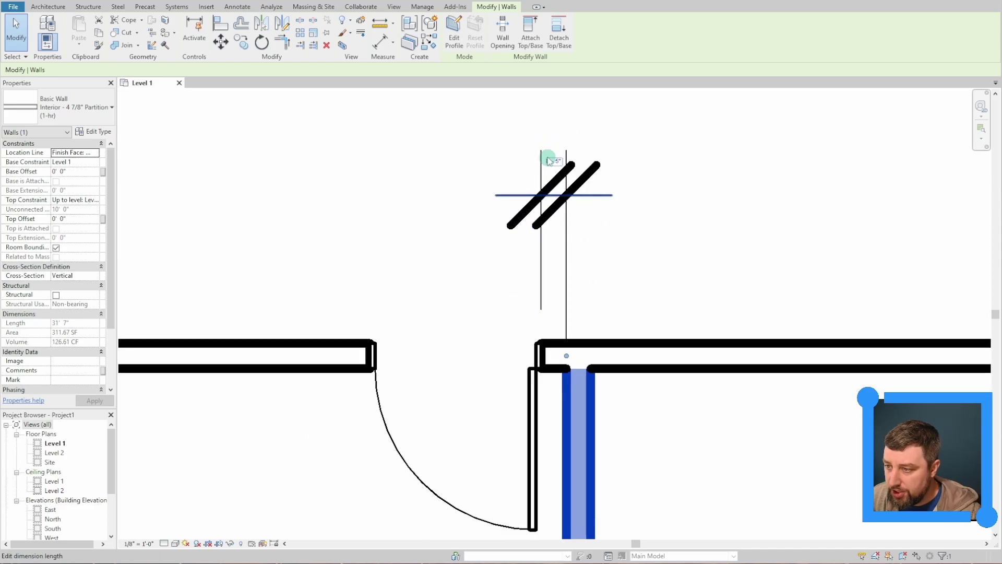
pyautogui.scroll(2, 539, 180)
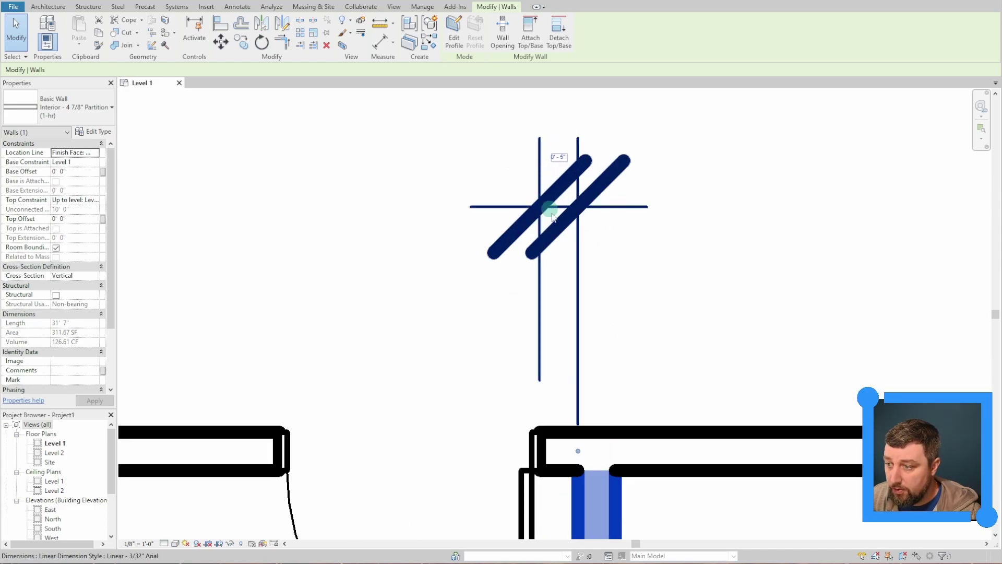
pyautogui.scroll(-2, 582, 427)
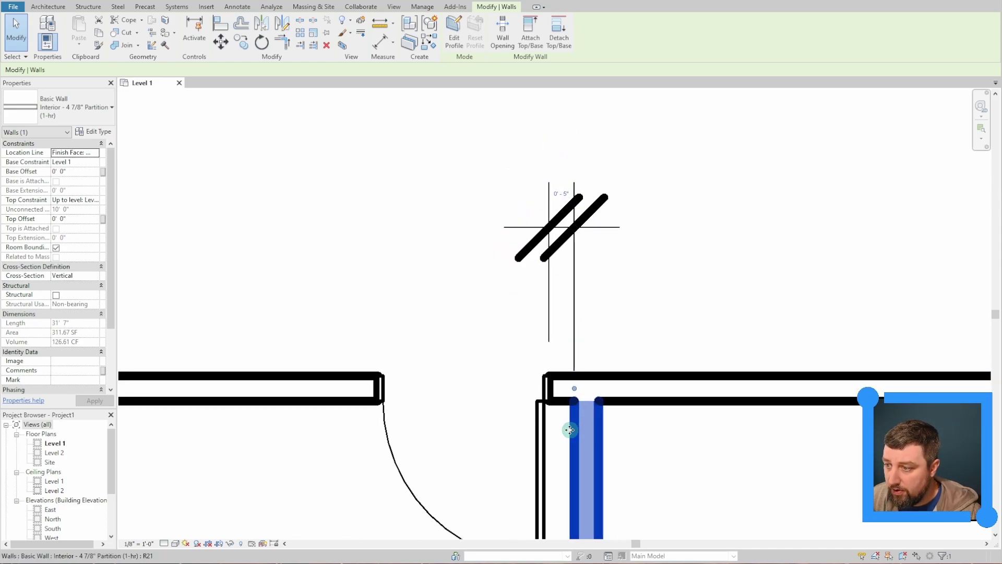
pyautogui.moveTo(567, 430); pyautogui.dragTo(571, 436)
pyautogui.scroll(-2, 639, 470)
pyautogui.moveTo(644, 487); pyautogui.dragTo(620, 230, button='middle')
pyautogui.scroll(-3, 600, 324)
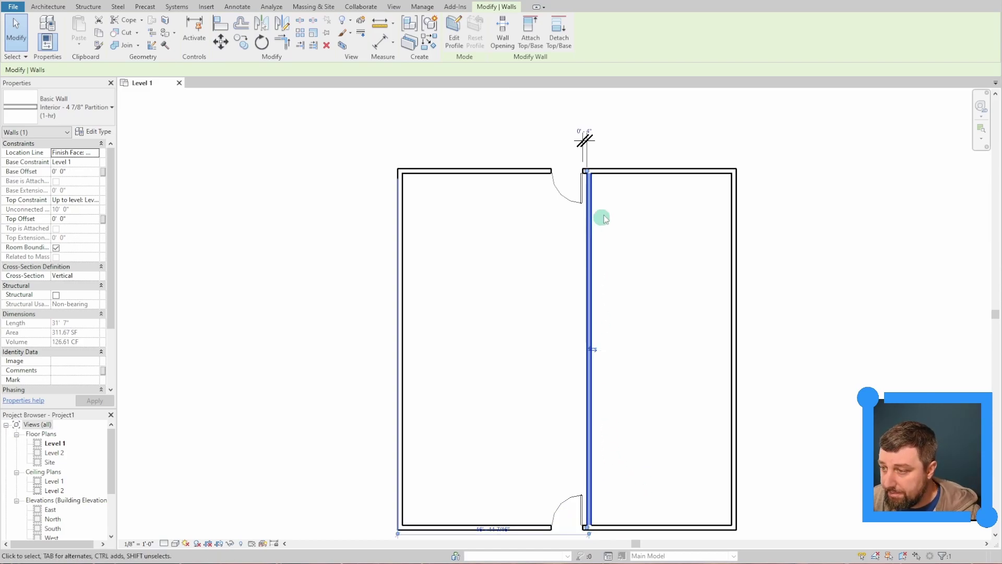
# Step: Delete the dimension between the upper door and the vertical partition
pyautogui.click(846, 268)
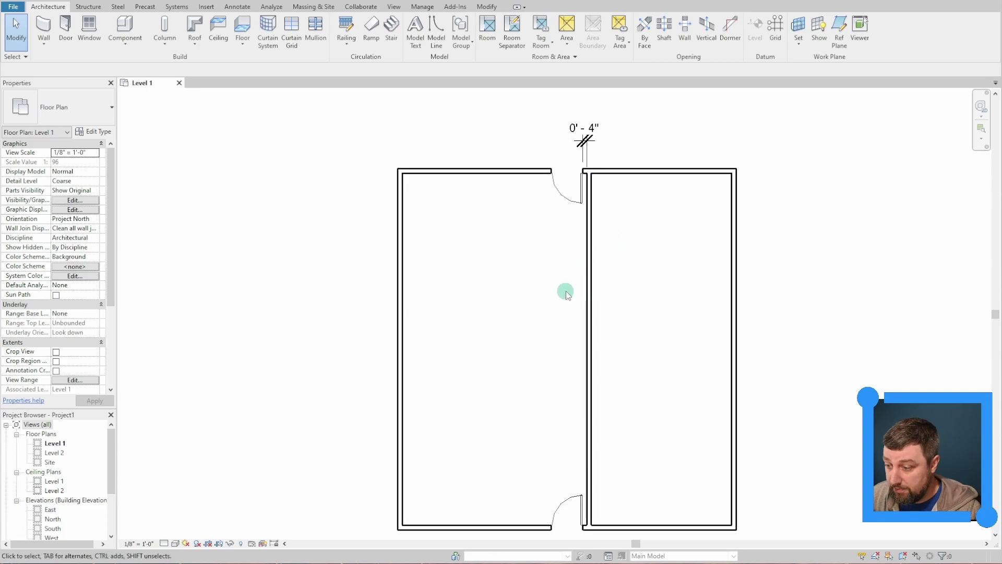
pyautogui.click(585, 138)
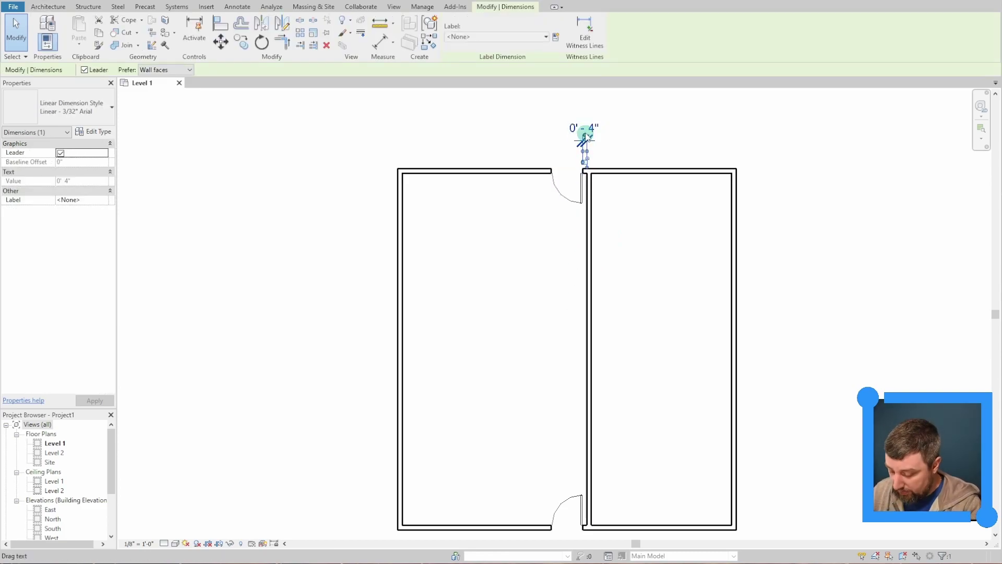
pyautogui.press('Delete')
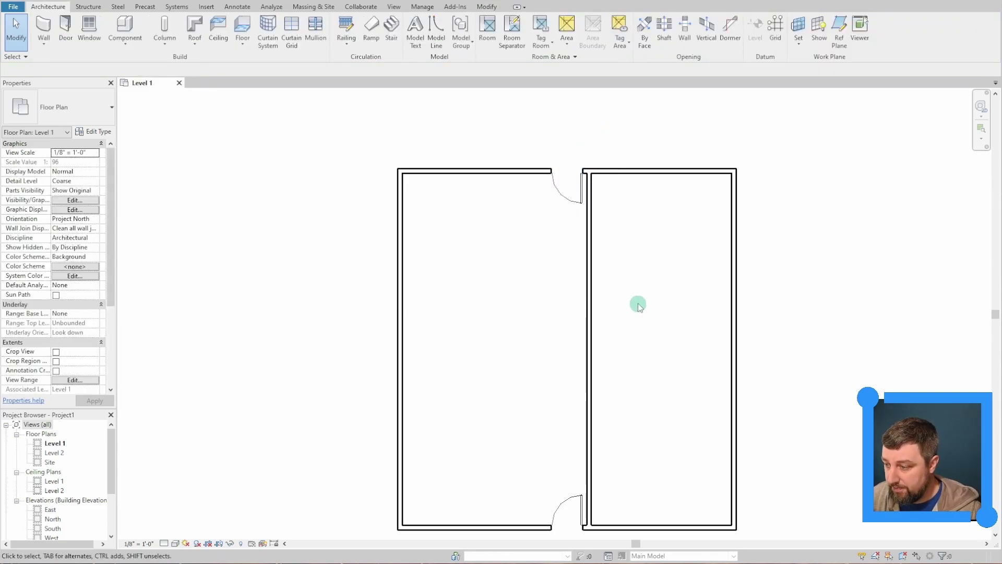
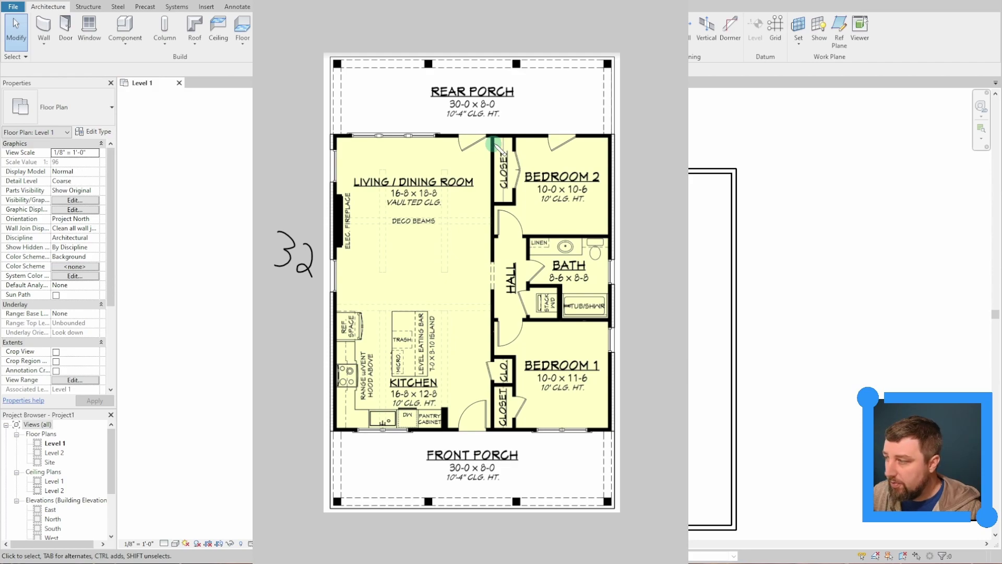
# Step: Cut a rectangular wall opening about 4' 2" wide near the middle of the vertical partition, following the hall location on the reference plan
pyautogui.moveTo(491, 140); pyautogui.dragTo(487, 251)
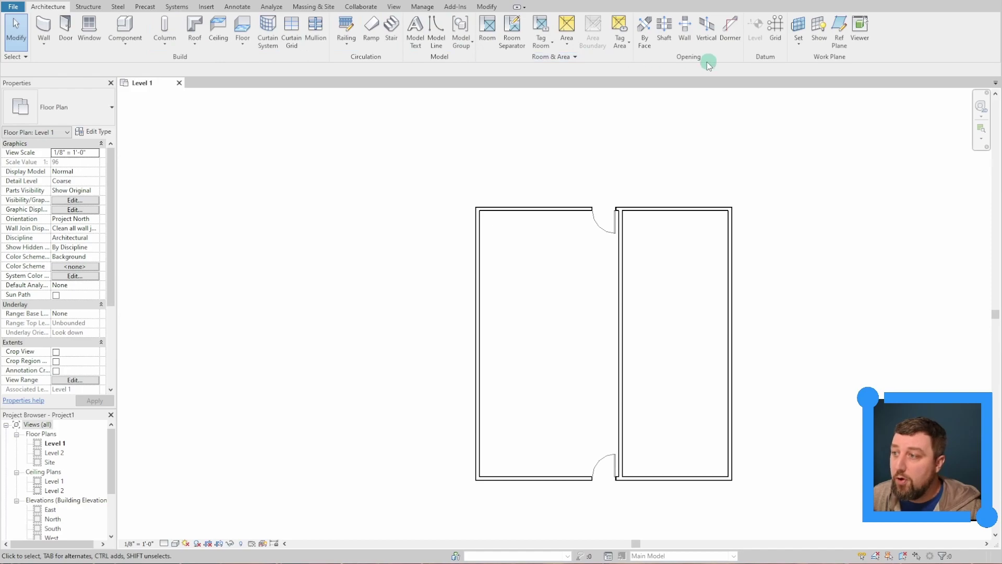
pyautogui.click(685, 29)
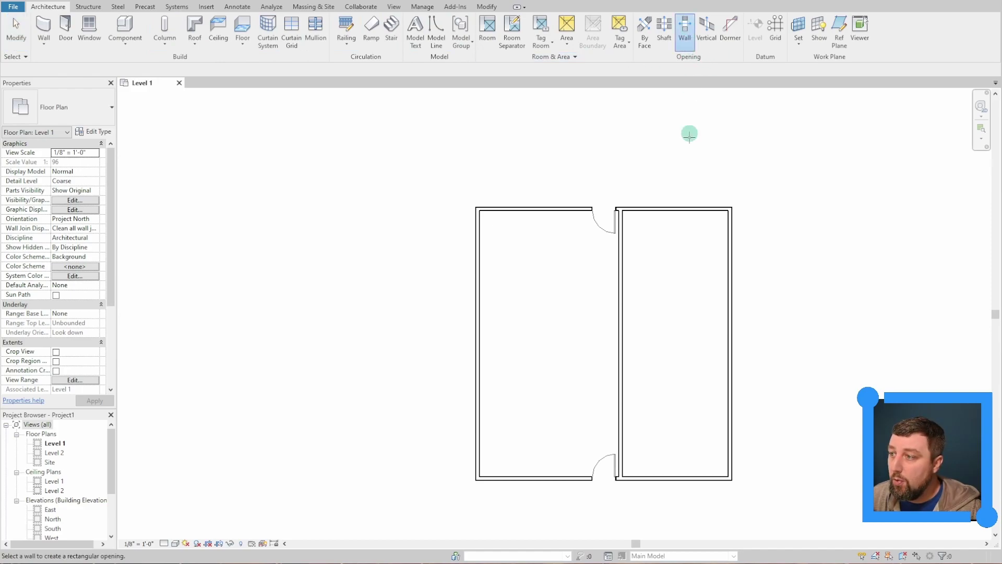
pyautogui.click(622, 319)
pyautogui.click(620, 328)
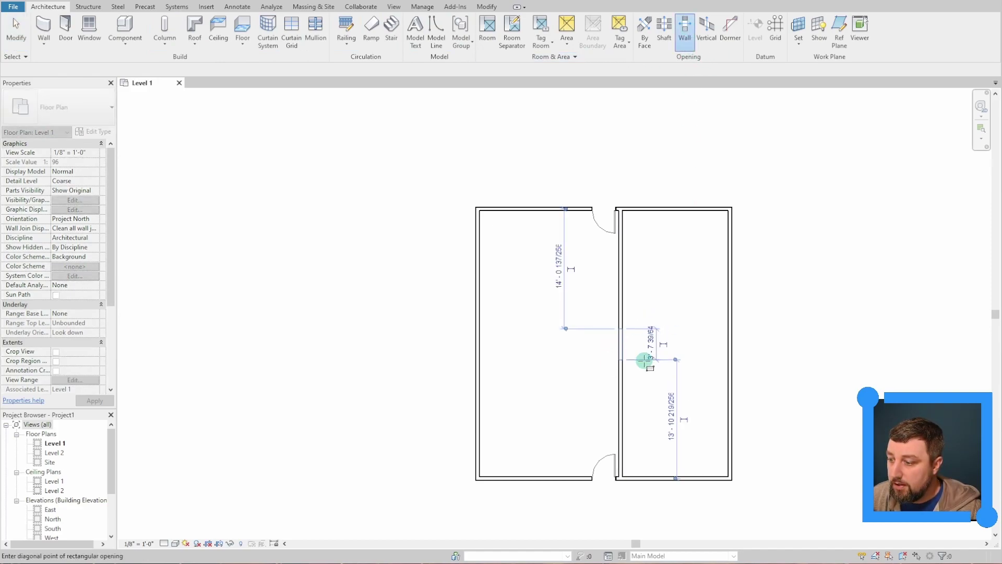
pyautogui.click(640, 364)
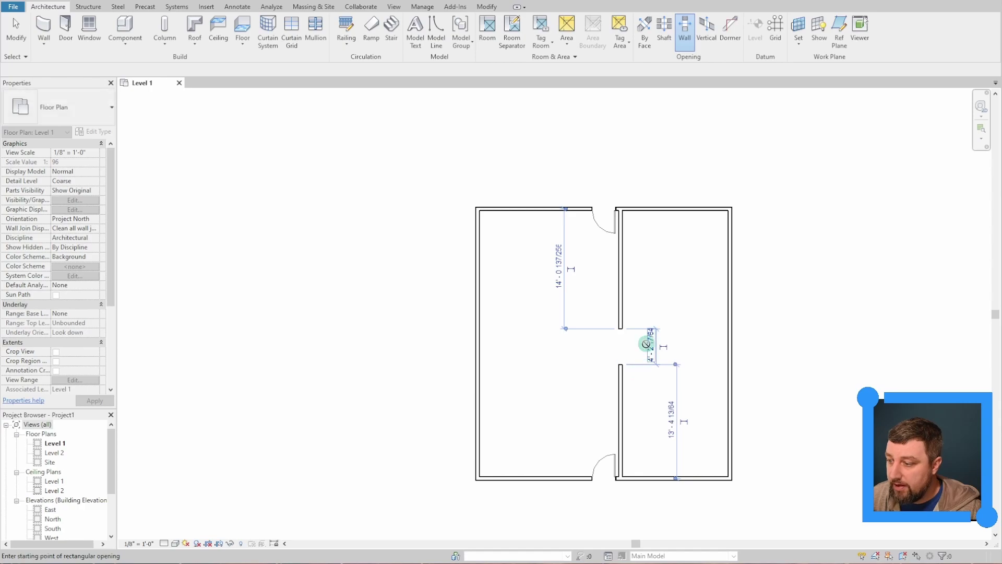
pyautogui.click(625, 351)
pyautogui.press('Escape')
pyautogui.press('Escape')
# Step: Set the width of the vertical partition's opening to 4'
pyautogui.click(621, 351)
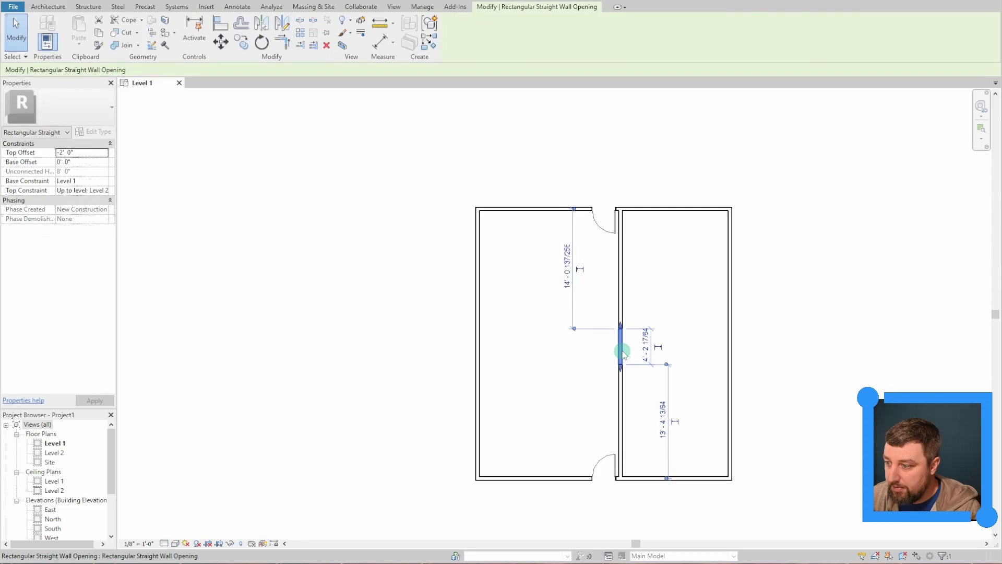
pyautogui.scroll(3, 649, 347)
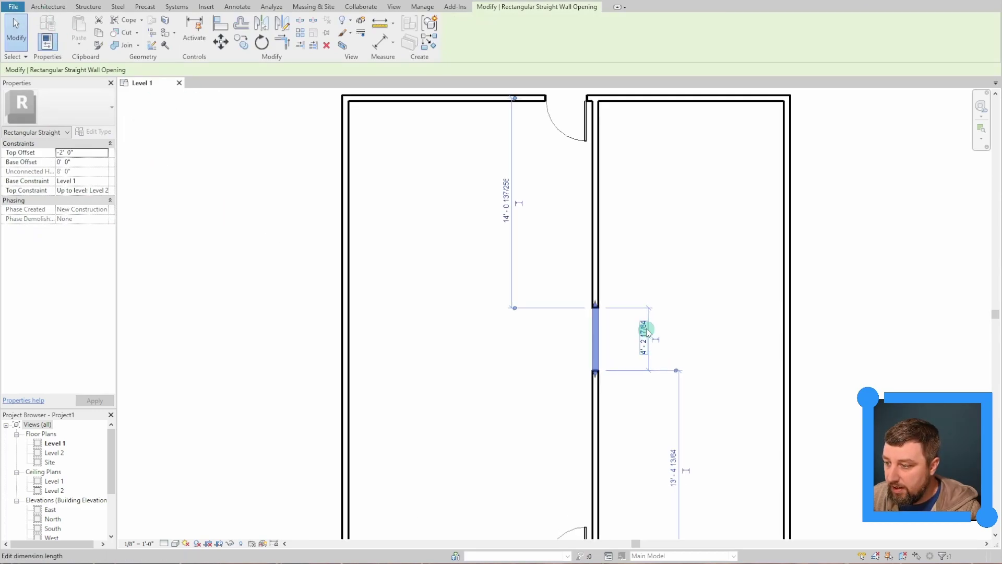
pyautogui.click(646, 328)
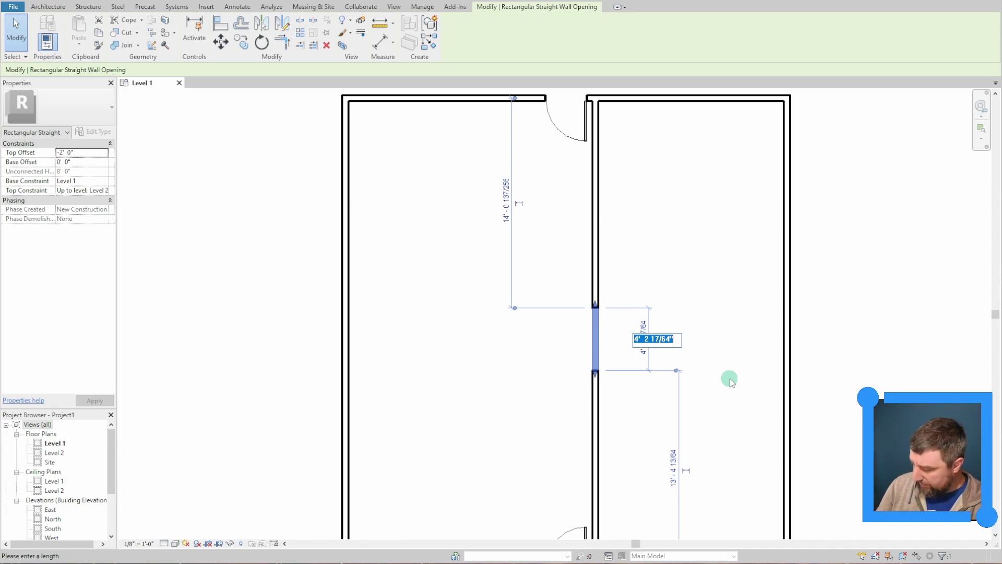
pyautogui.write('4')
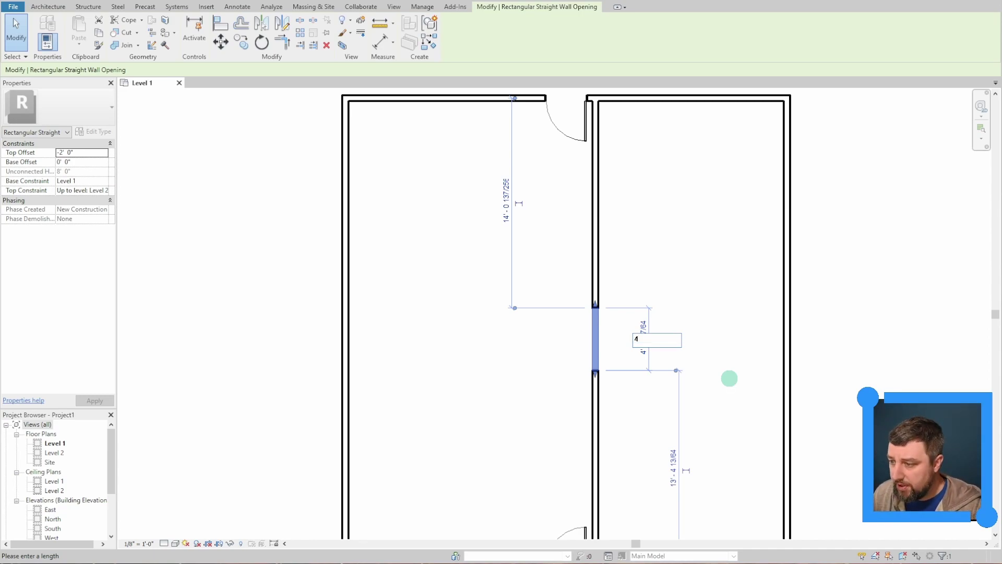
pyautogui.press('Return')
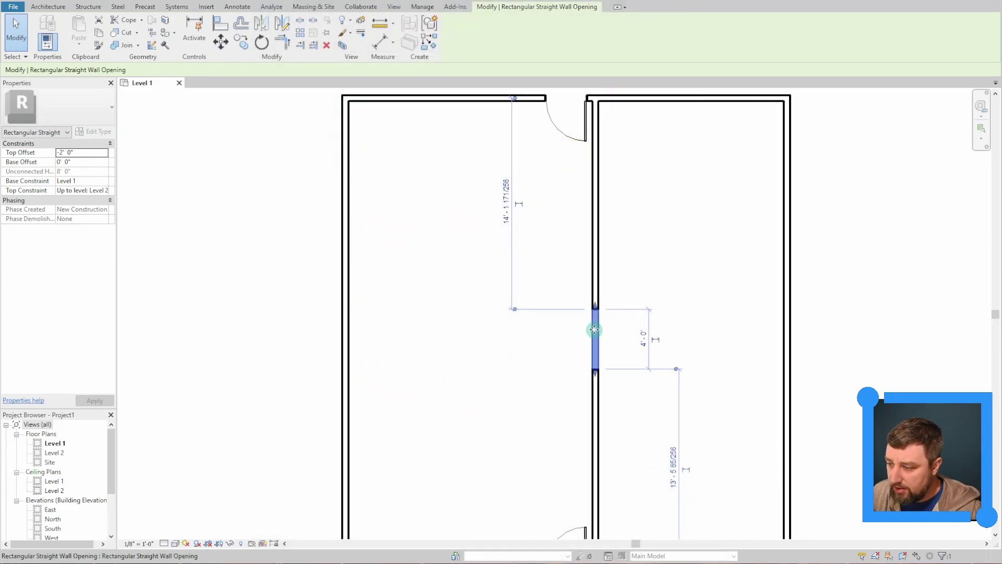
# Step: Move the 4' wide wall opening up along the vertical partition until its upper edge is 13' 3" from the upper exterior wall
pyautogui.moveTo(594, 330)
pyautogui.mouseDown()
pyautogui.moveTo(595, 307)
pyautogui.moveTo(593, 321)
pyautogui.mouseUp()
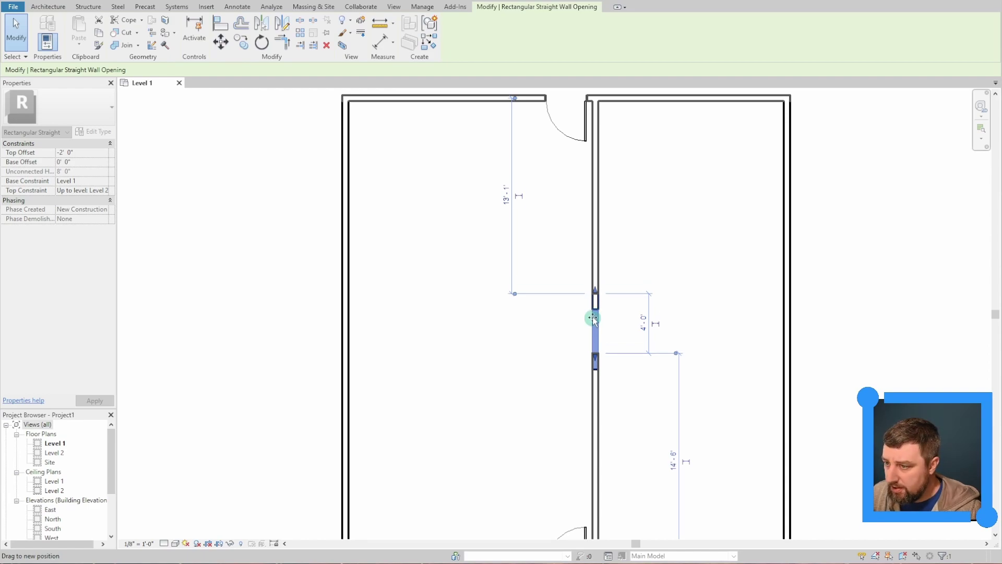
pyautogui.moveTo(593, 325); pyautogui.dragTo(594, 324)
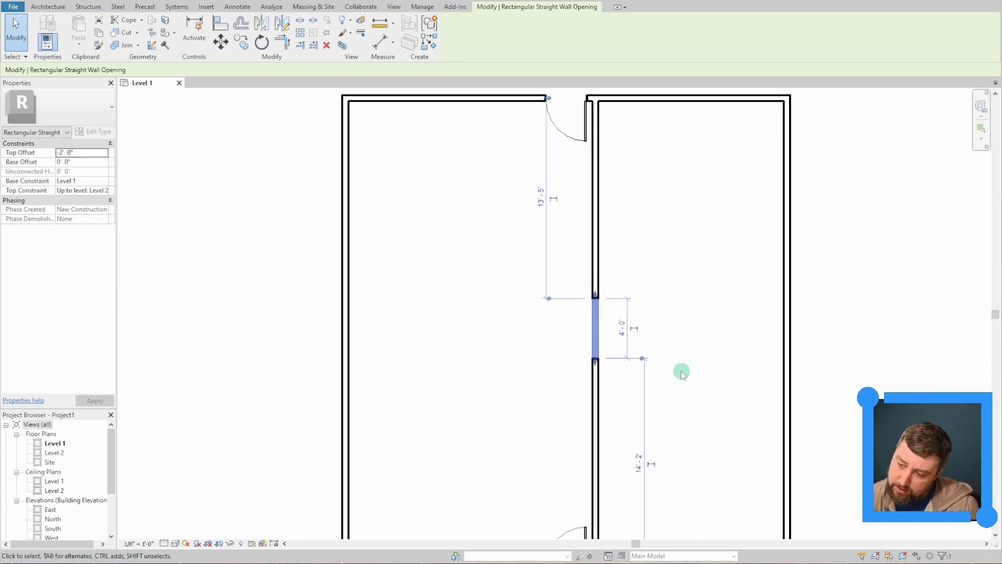
pyautogui.press('Up')
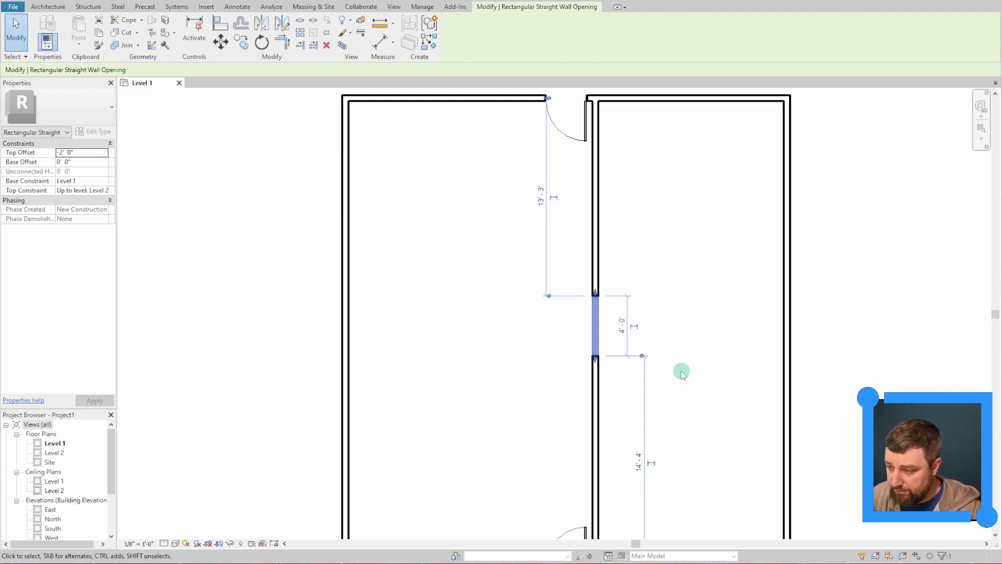
pyautogui.moveTo(691, 405); pyautogui.dragTo(608, 308, button='middle')
pyautogui.click(619, 332)
pyautogui.scroll(-3, 604, 379)
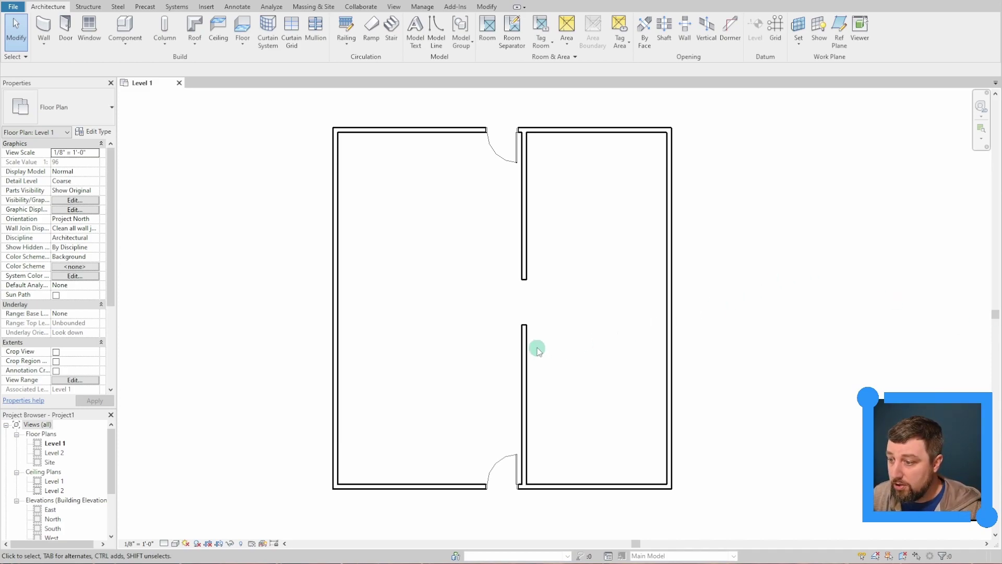
# Step: Draw a horizontal 4 7/8" interior partition above the hall opening, from the vertical partition to the right exterior wall, about 10' 4" below the upper exterior wall
pyautogui.click(50, 31)
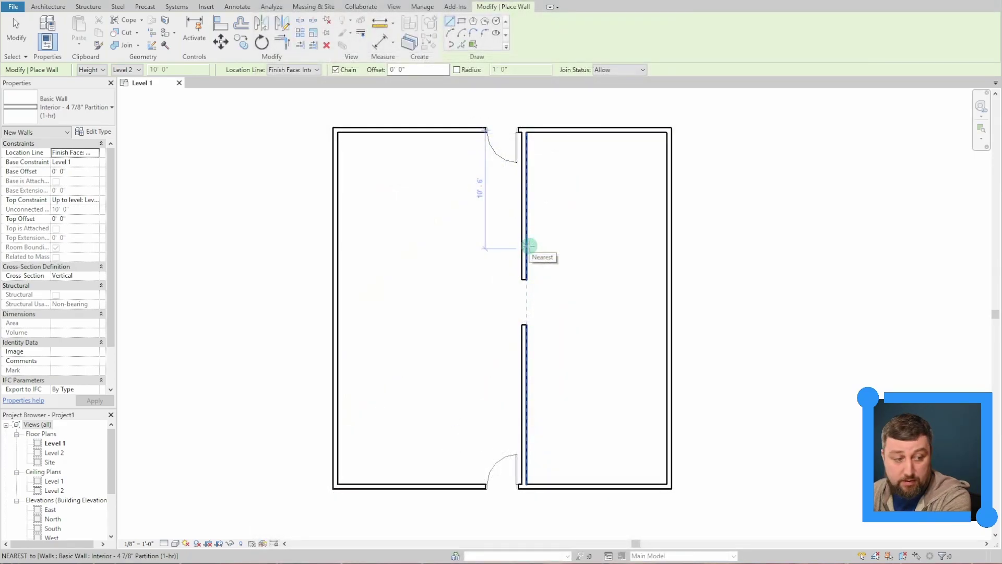
pyautogui.click(528, 245)
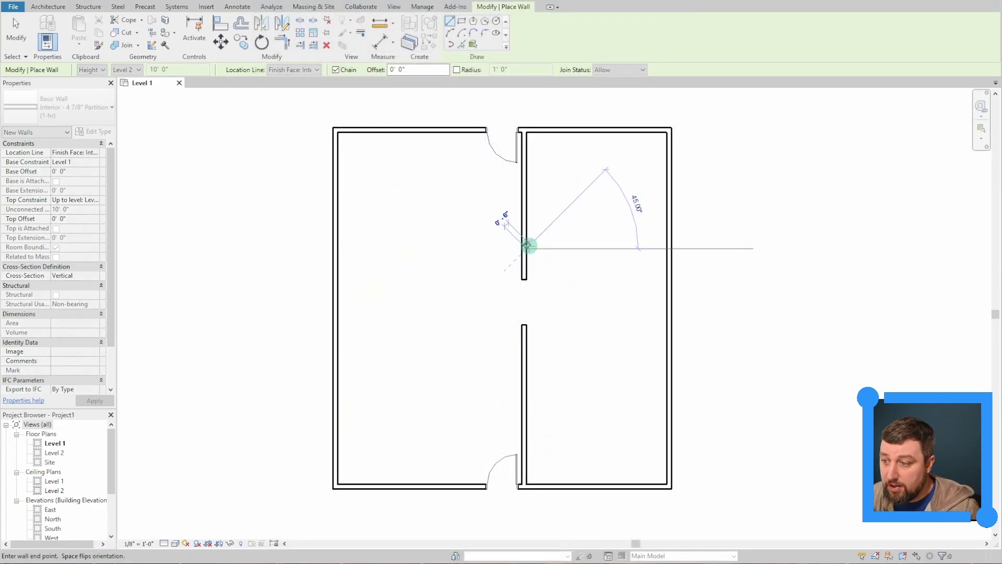
pyautogui.click(666, 248)
pyautogui.press('Escape')
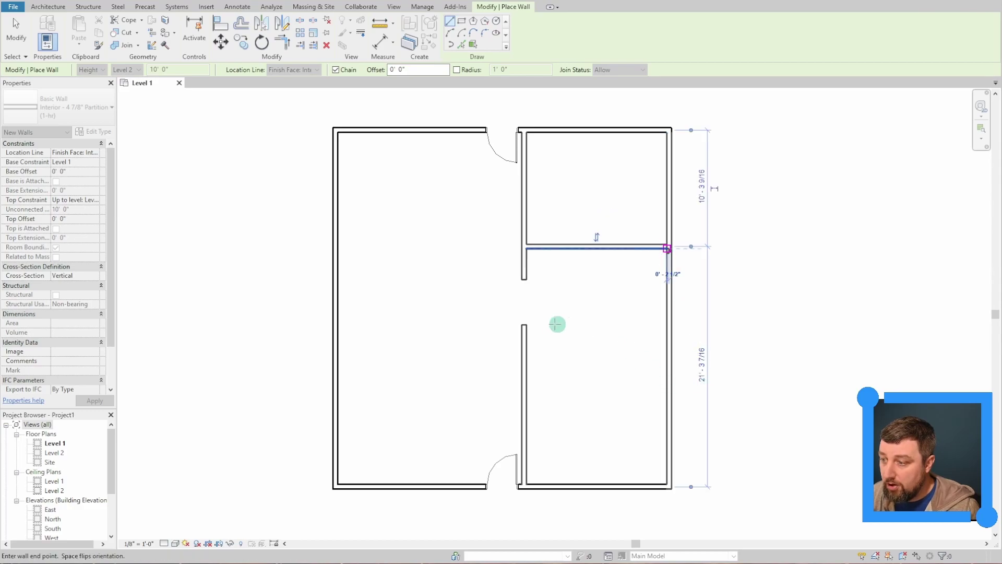
pyautogui.press('Escape')
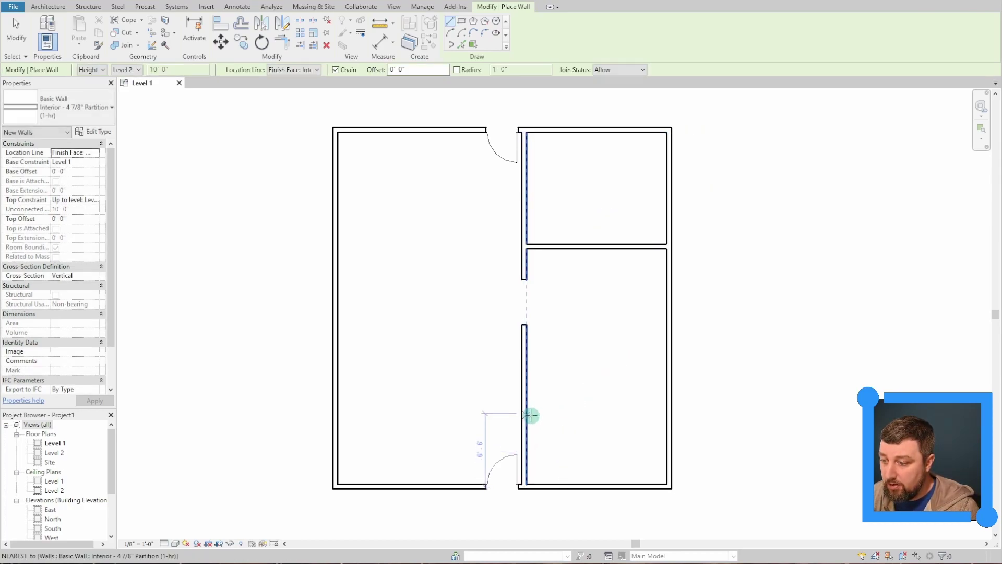
# Step: Draw a second horizontal 4 7/8" partition below the hall opening, from the vertical partition to the right exterior wall
pyautogui.click(525, 359)
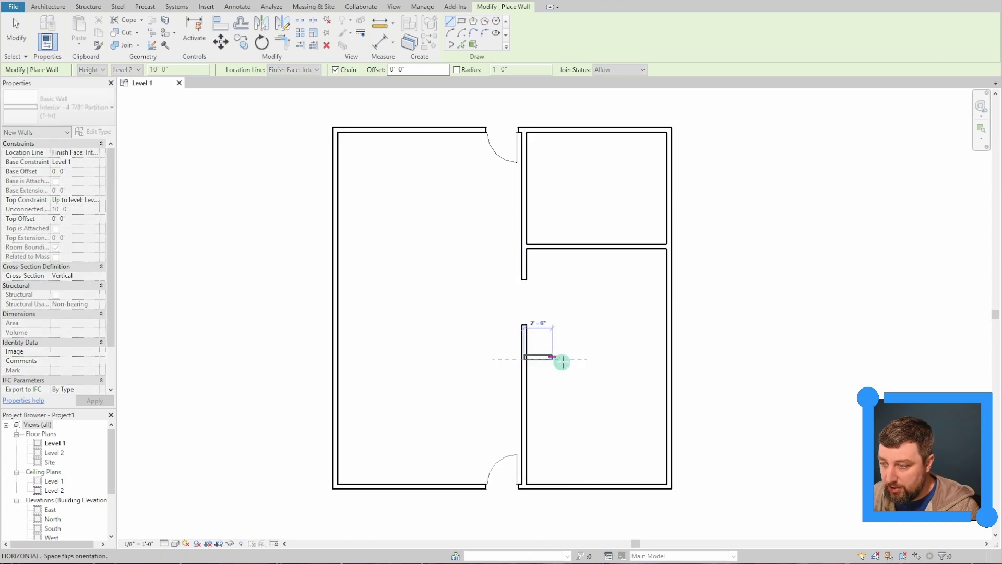
pyautogui.click(667, 359)
pyautogui.press('Escape')
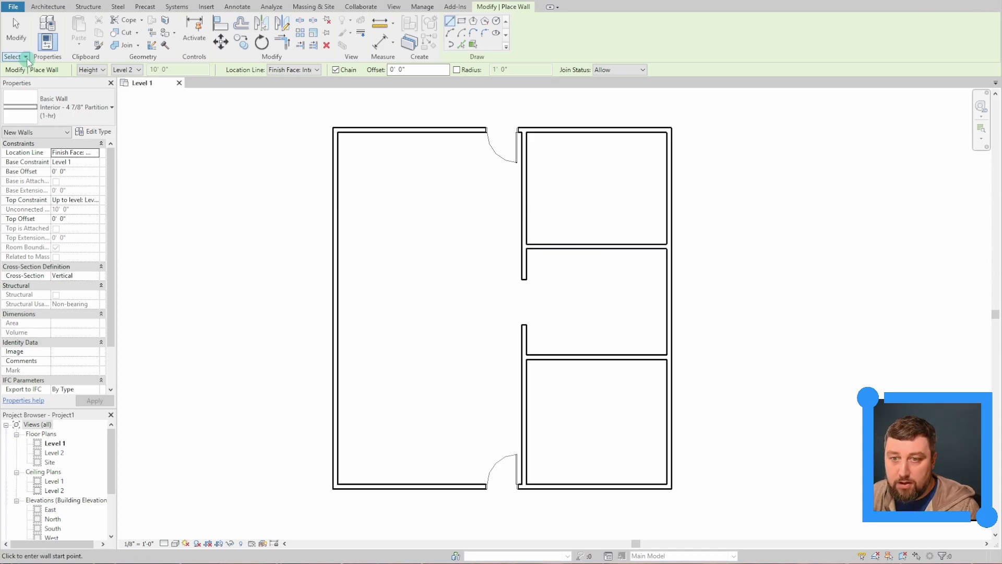
# Step: Draw a short vertical partition between the two horizontal partitions, about 3' 2" right of the partition with the opening, to enclose the hall
pyautogui.click(558, 247)
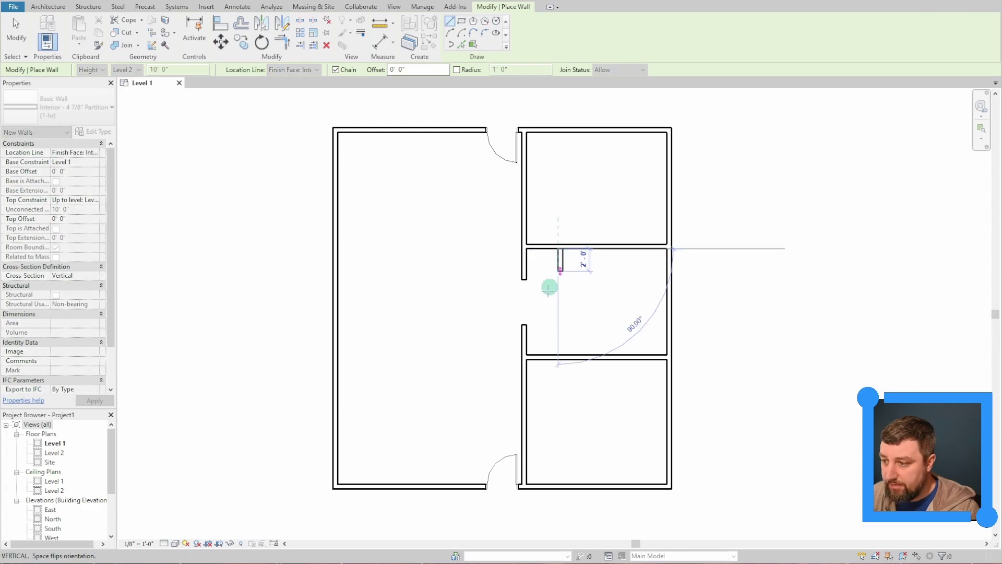
pyautogui.click(561, 354)
pyautogui.press('Escape')
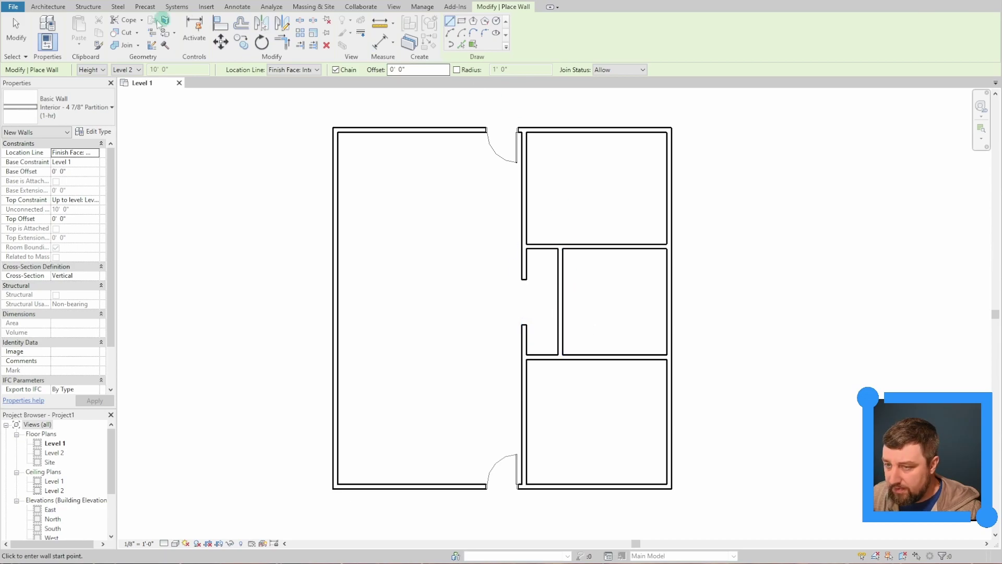
# Step: Place Single-Flush 30" x 80" doors in the horizontal partitions at both ends of the hall, swinging into the upper and lower rooms
pyautogui.click(47, 7)
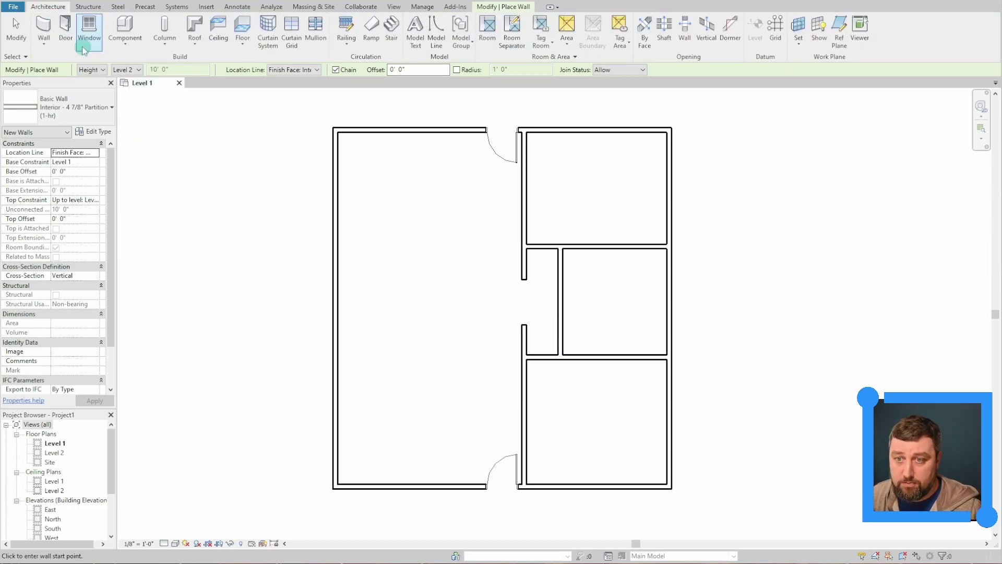
pyautogui.click(64, 27)
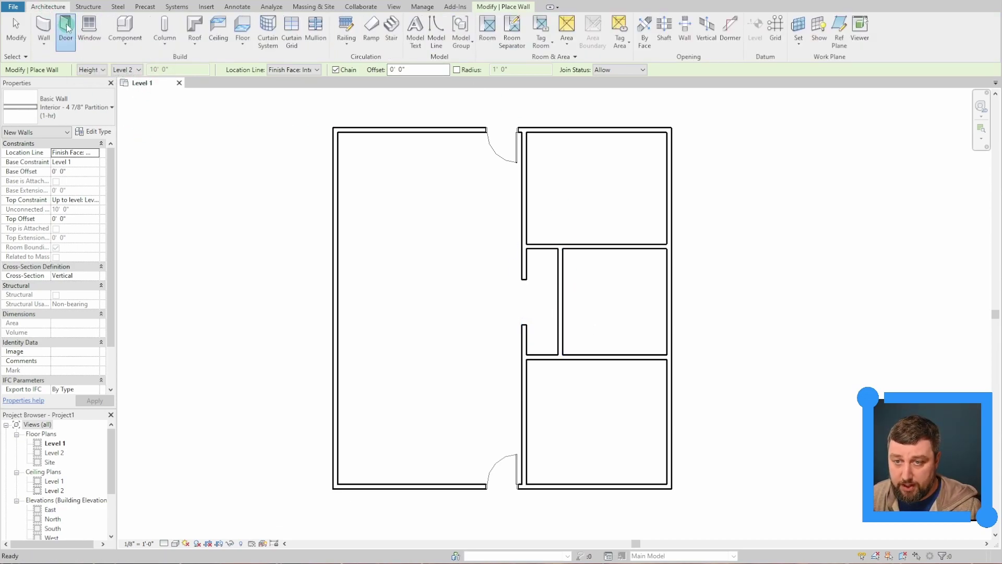
pyautogui.click(107, 102)
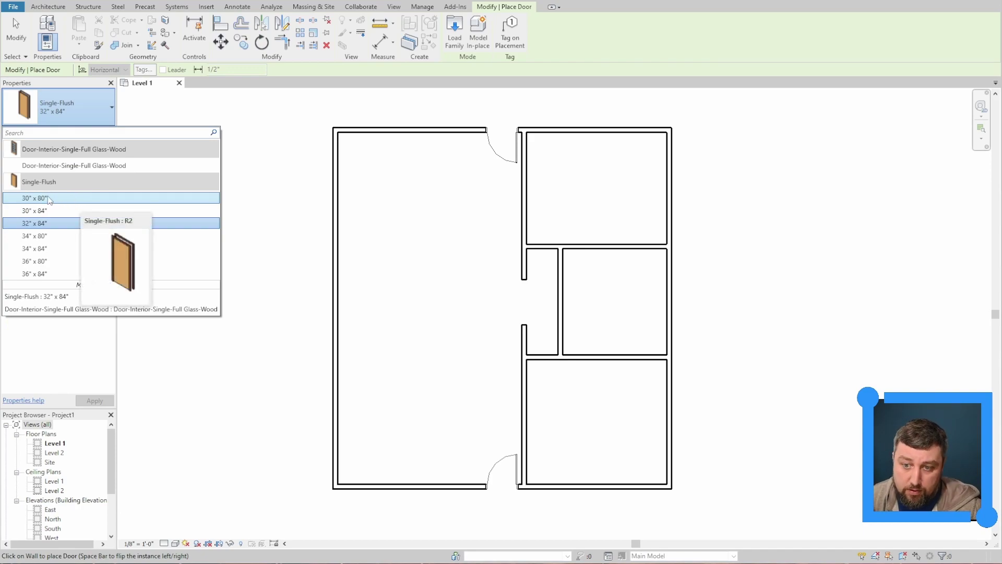
pyautogui.click(59, 199)
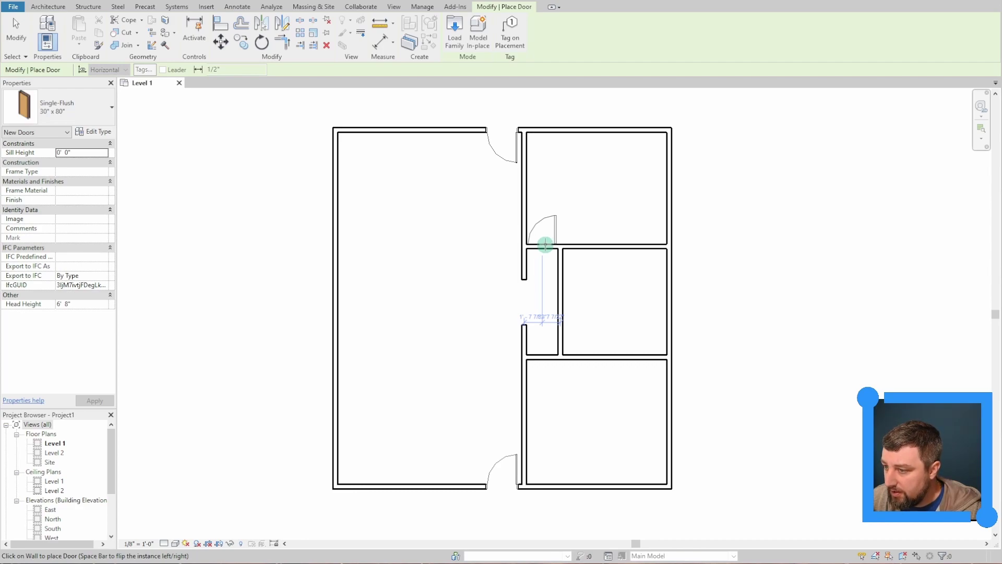
pyautogui.scroll(3, 545, 244)
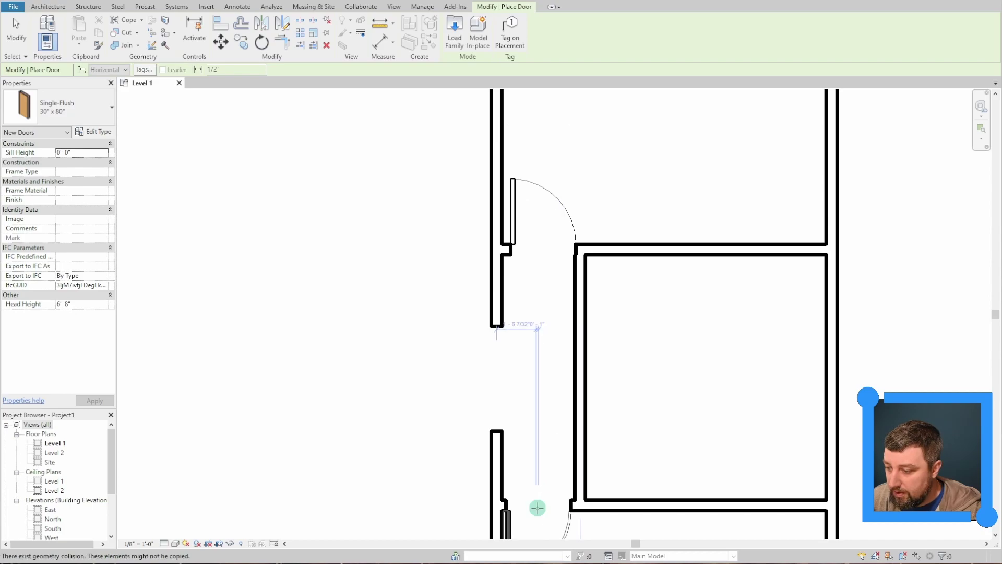
pyautogui.moveTo(533, 376); pyautogui.dragTo(434, 251, button='middle')
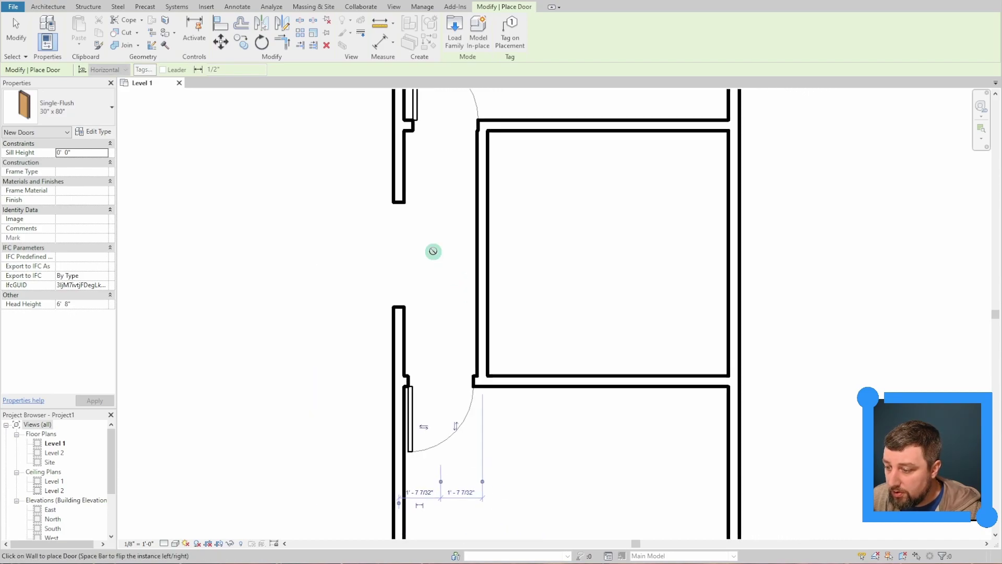
# Step: Place two Single-Flush 30" x 80" doors in the hall's right wall, centred 3' 8" below the upper partition and 1' 8" above the lower one
pyautogui.click(489, 338)
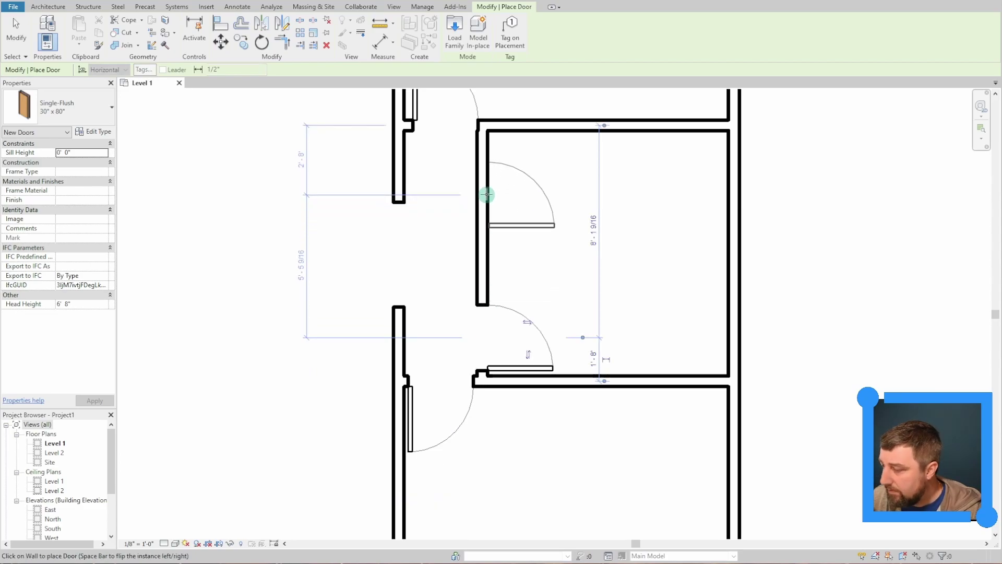
pyautogui.click(485, 221)
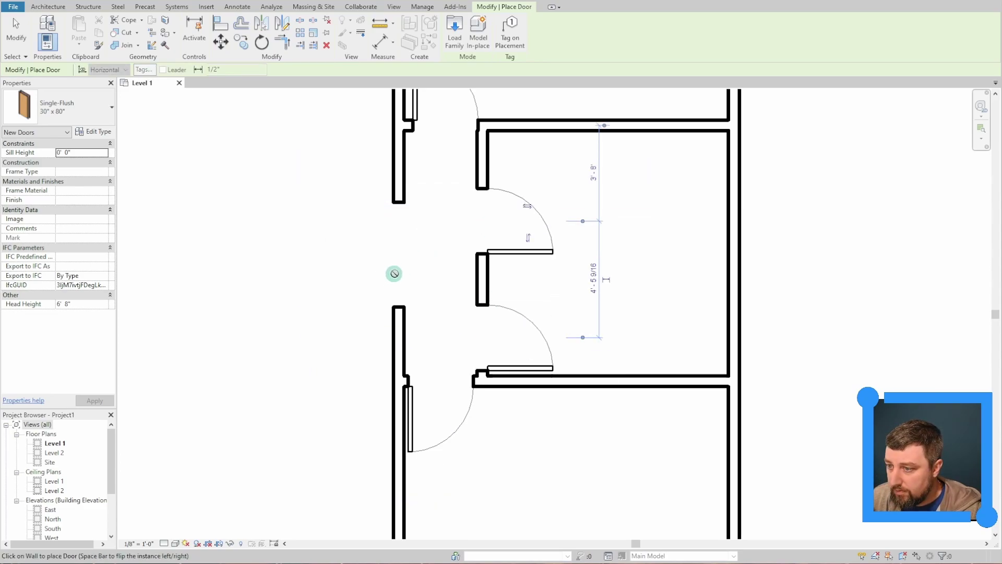
pyautogui.scroll(-3, 394, 274)
pyautogui.moveTo(298, 316); pyautogui.dragTo(395, 330, button='middle')
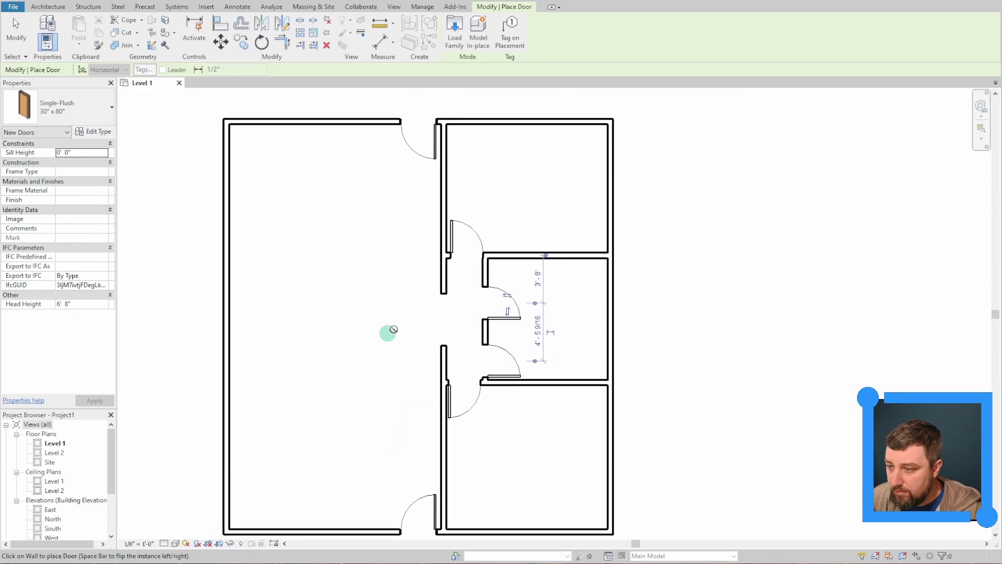
pyautogui.press('Escape')
pyautogui.press('Escape')
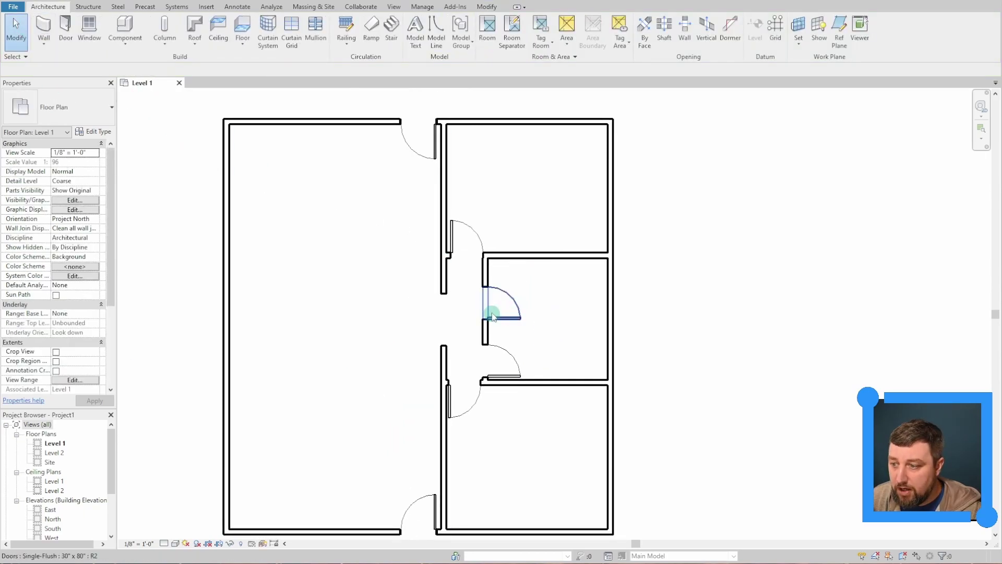
# Step: Widen the hall by moving its right wall with both doors until it is 3' 9 7/16" from the partition with the opening
pyautogui.scroll(3, 493, 317)
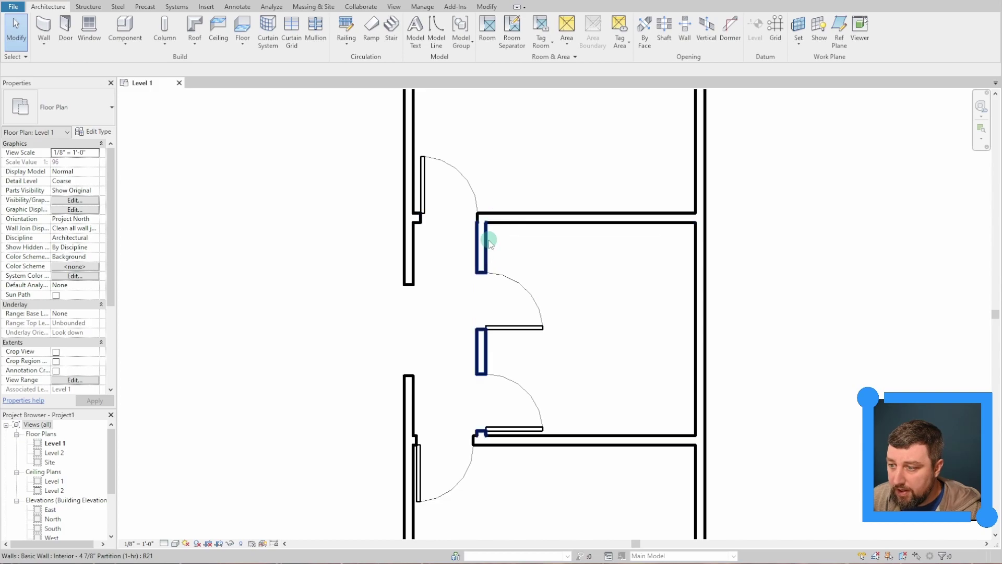
pyautogui.click(489, 243)
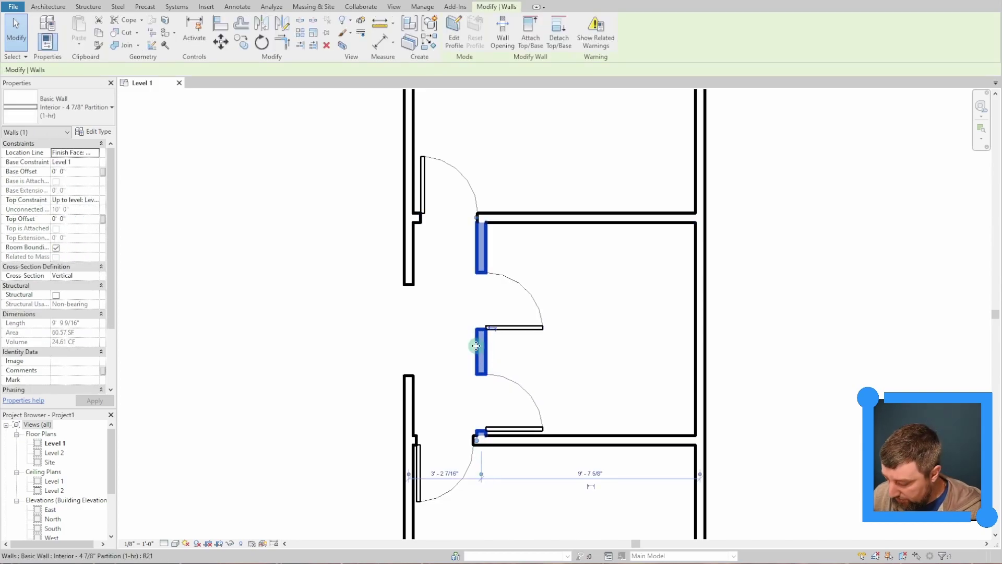
pyautogui.press('Right')
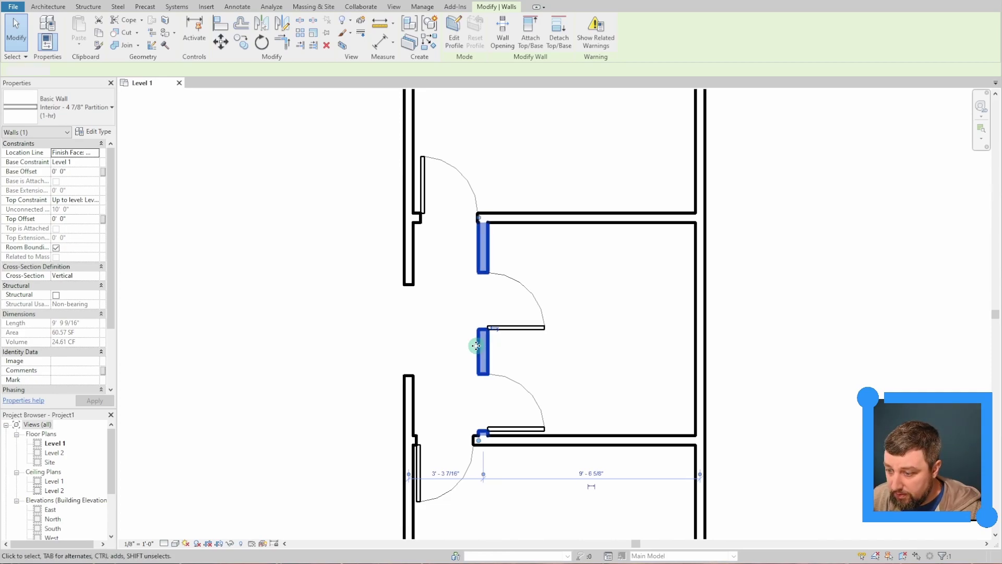
pyautogui.press('Right')
pyautogui.press('Right')
pyautogui.press('Right')
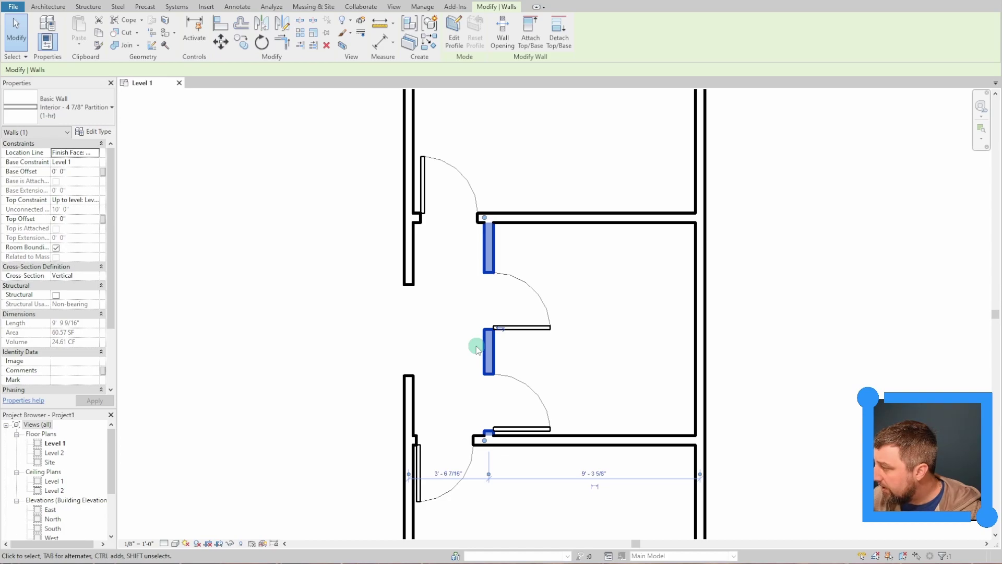
pyautogui.press('Right')
pyautogui.press('Right')
pyautogui.press('Right')
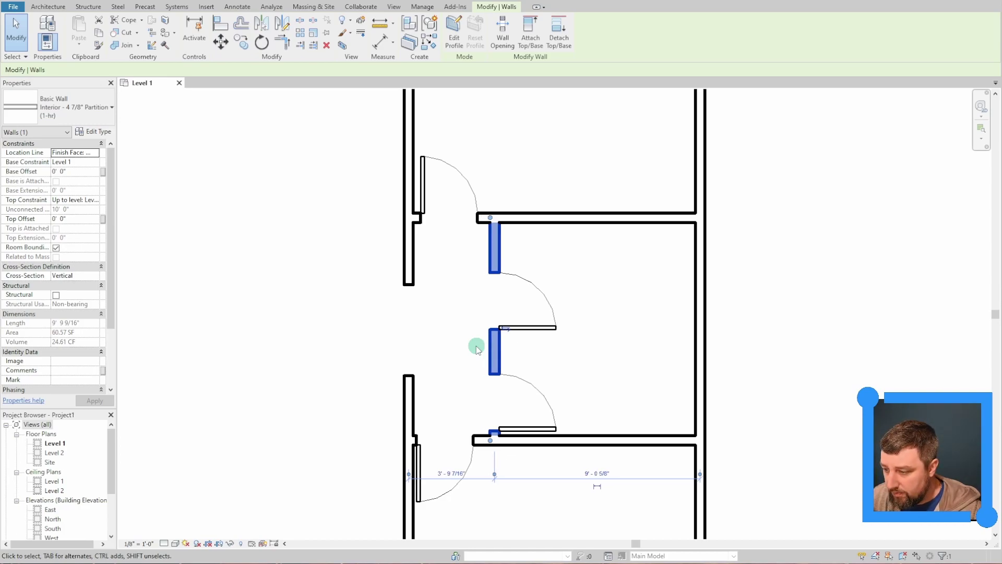
pyautogui.press('Right')
pyautogui.press('Left')
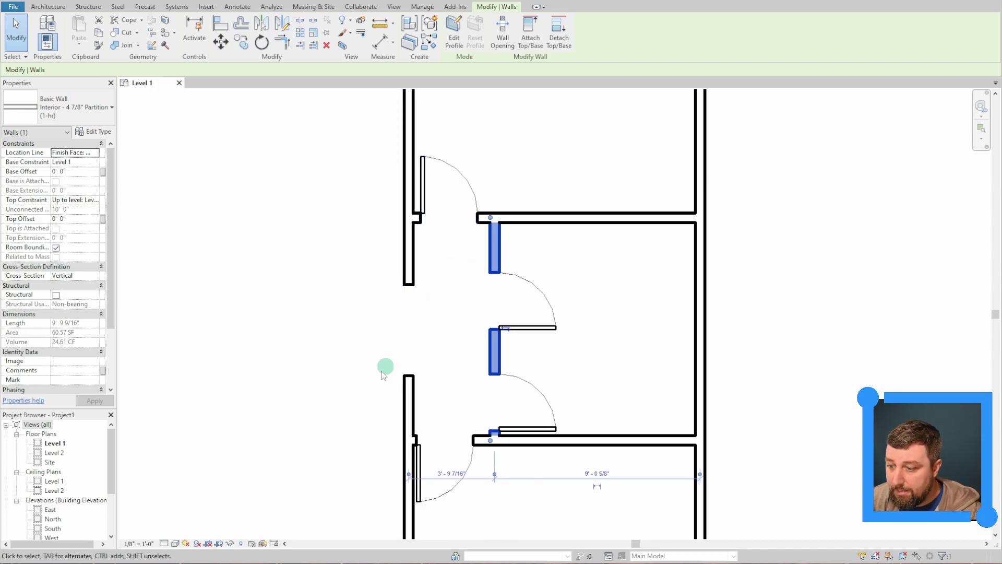
pyautogui.click(447, 261)
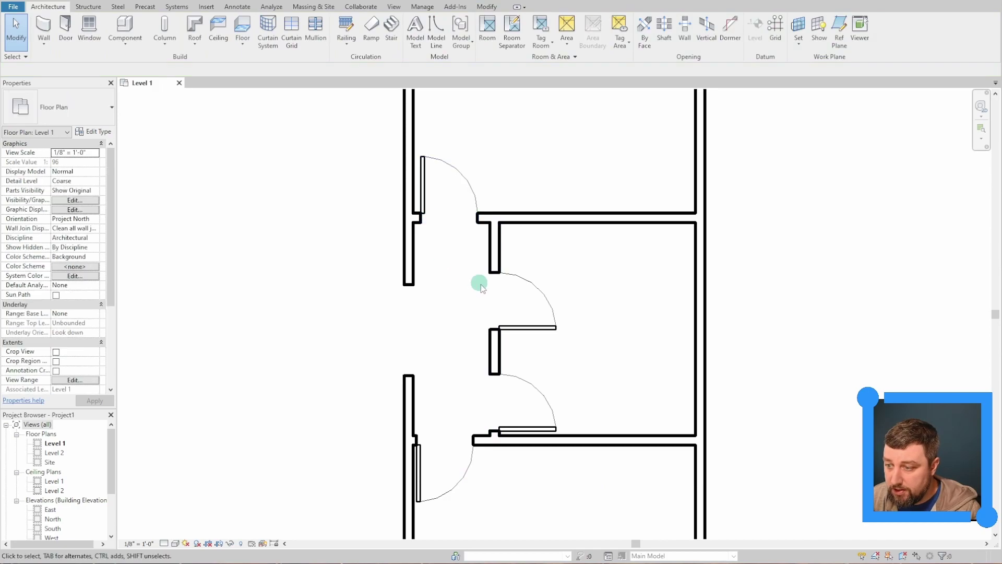
# Step: Shift the hall's end doors right, the upper to 1' 10 7/16" and the lower to 1' 9 7/32" from the partition with the opening
pyautogui.click(425, 206)
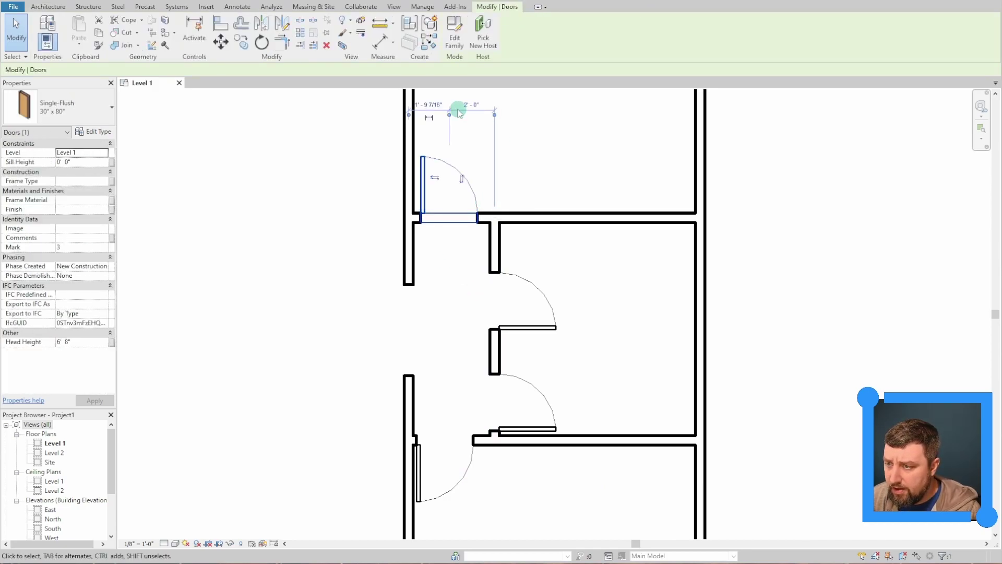
pyautogui.press('Right')
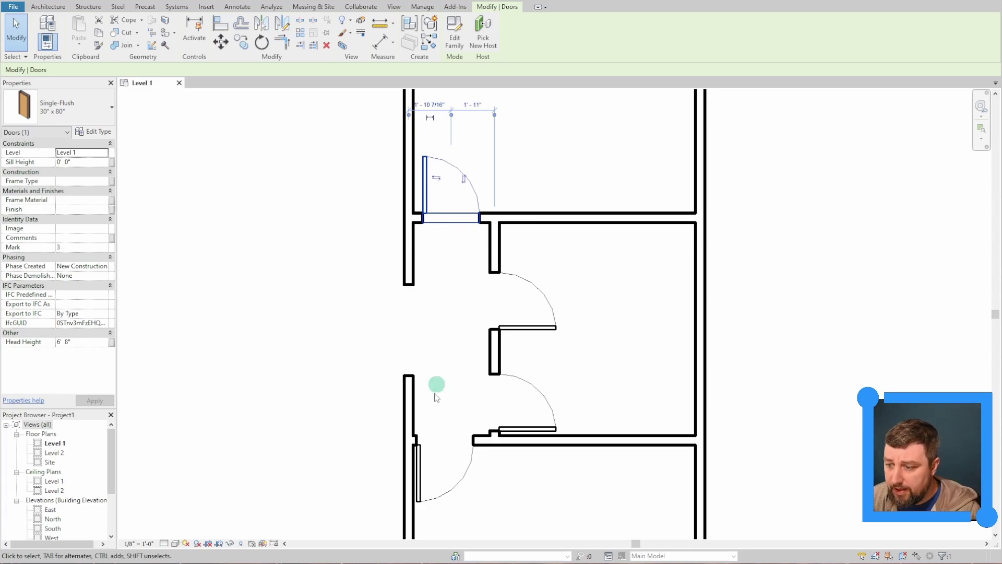
pyautogui.click(473, 476)
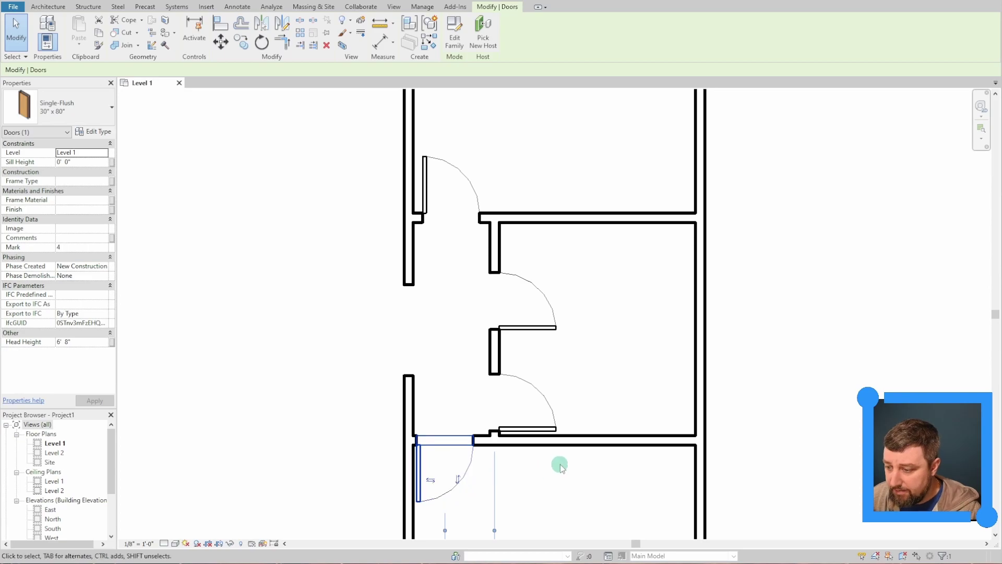
pyautogui.scroll(-4, 561, 465)
pyautogui.scroll(3, 537, 427)
pyautogui.moveTo(548, 483); pyautogui.dragTo(565, 441, button='middle')
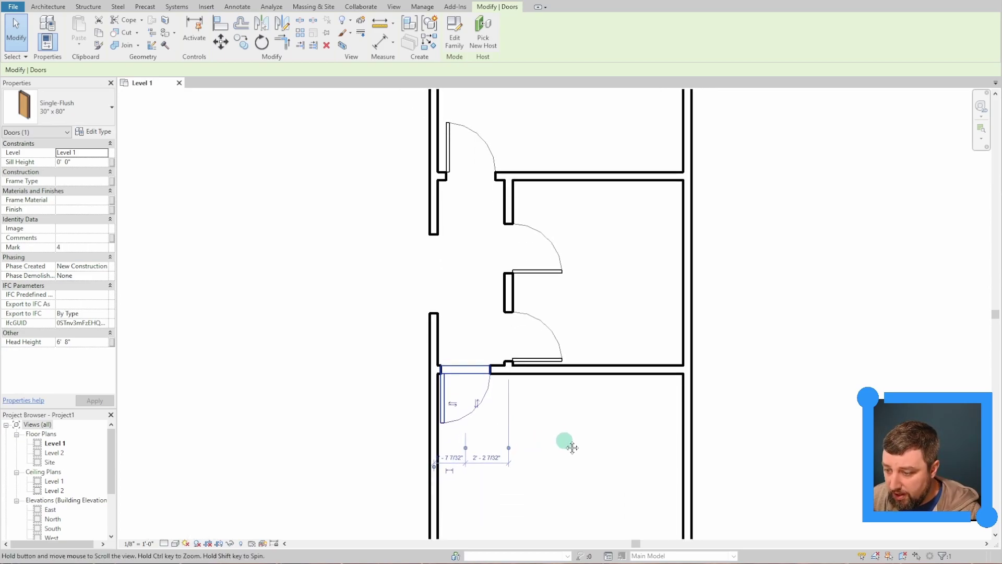
pyautogui.press('Right')
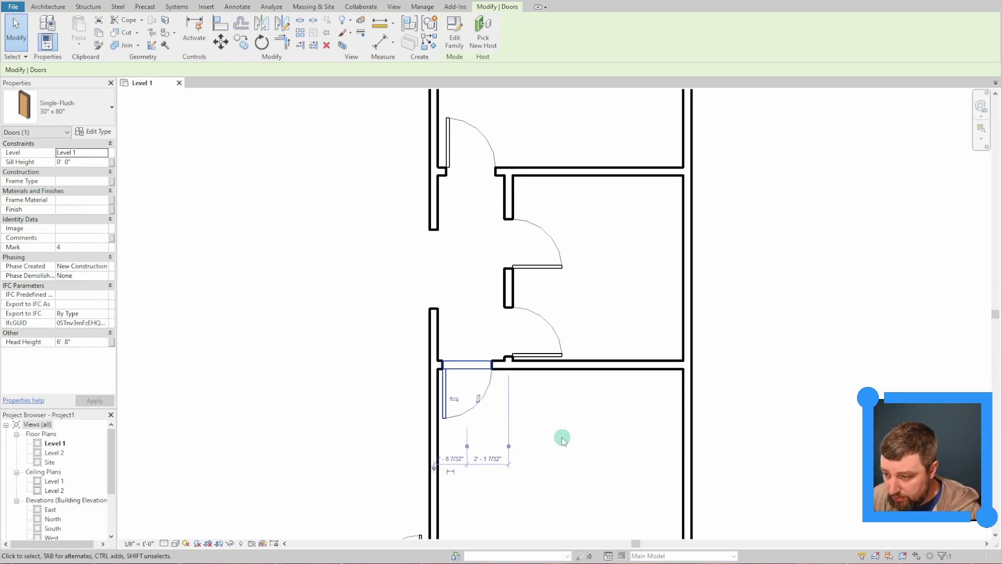
pyautogui.press('Right')
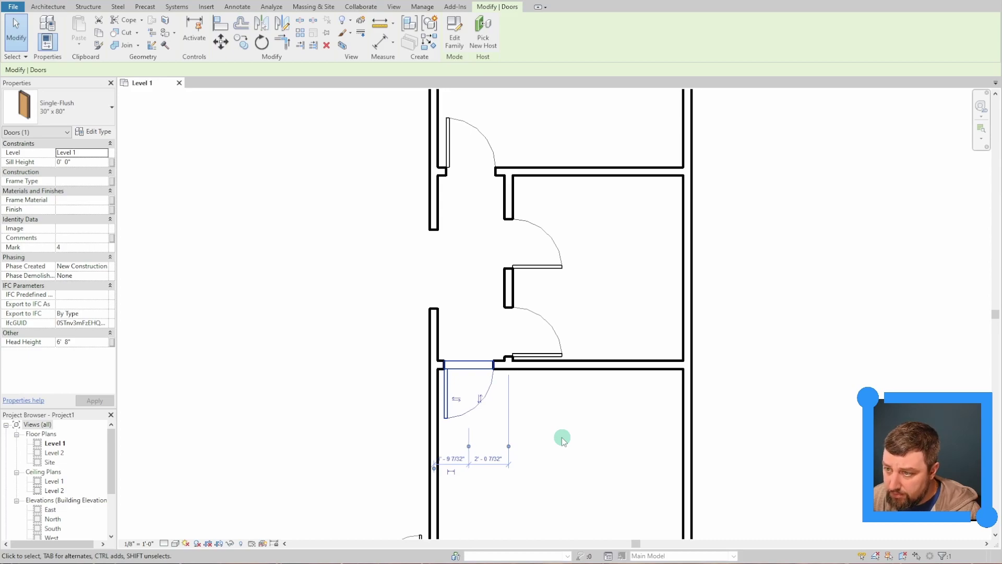
# Step: Nudge the hall's lower end door right until it is 1' 10 7/32" from the partition with the opening
pyautogui.press('Right')
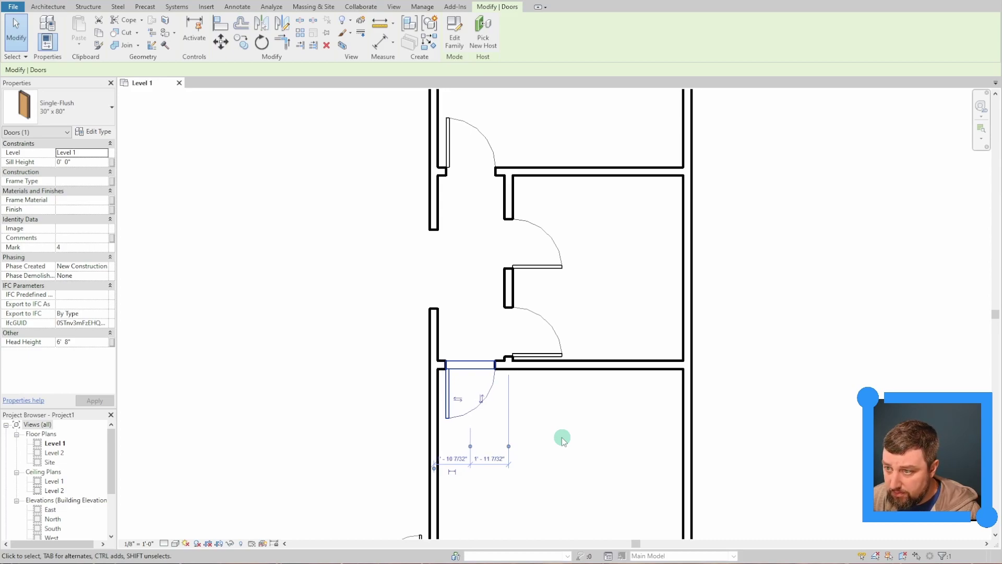
pyautogui.press('Escape')
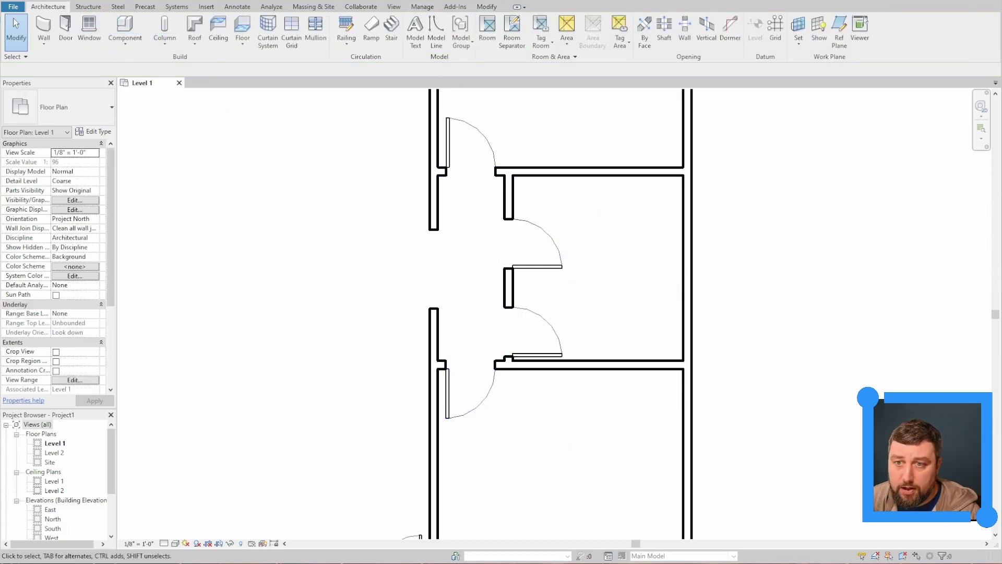
# Step: Draw an L-shaped partition from the hall's right wall, 3' 8" right and down to the lower partition, and flip the enclosed door into the hall
pyautogui.click(44, 27)
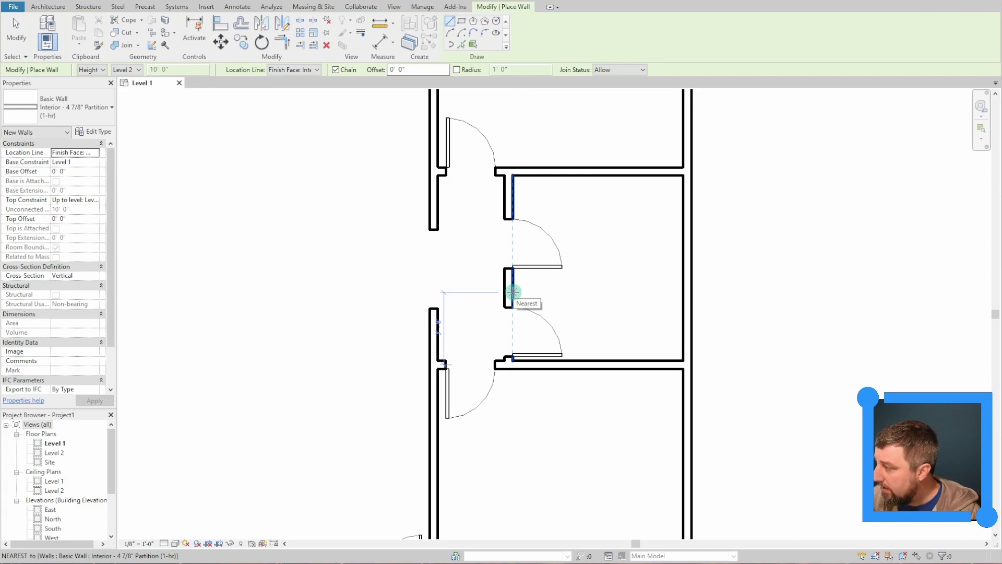
pyautogui.click(514, 288)
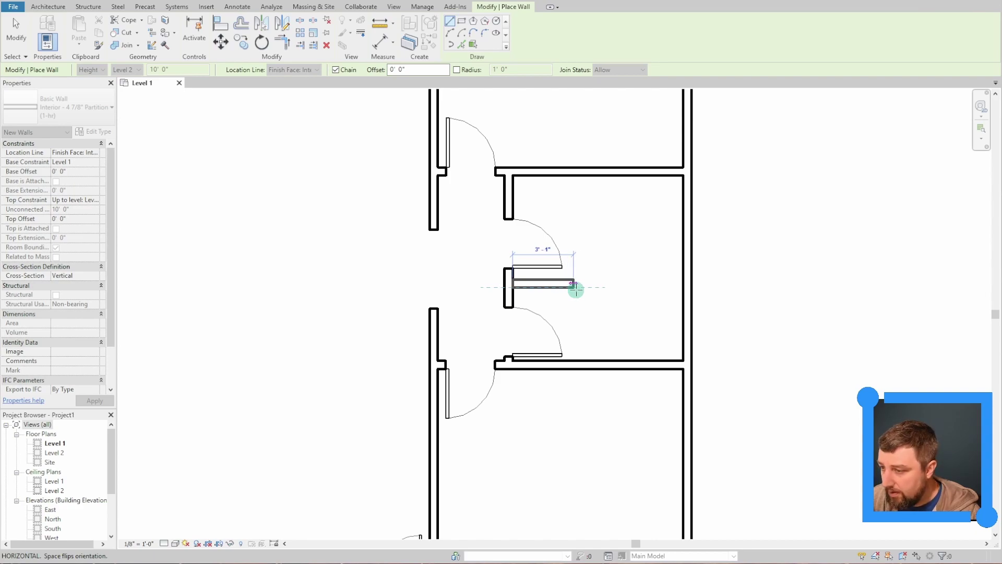
pyautogui.click(584, 286)
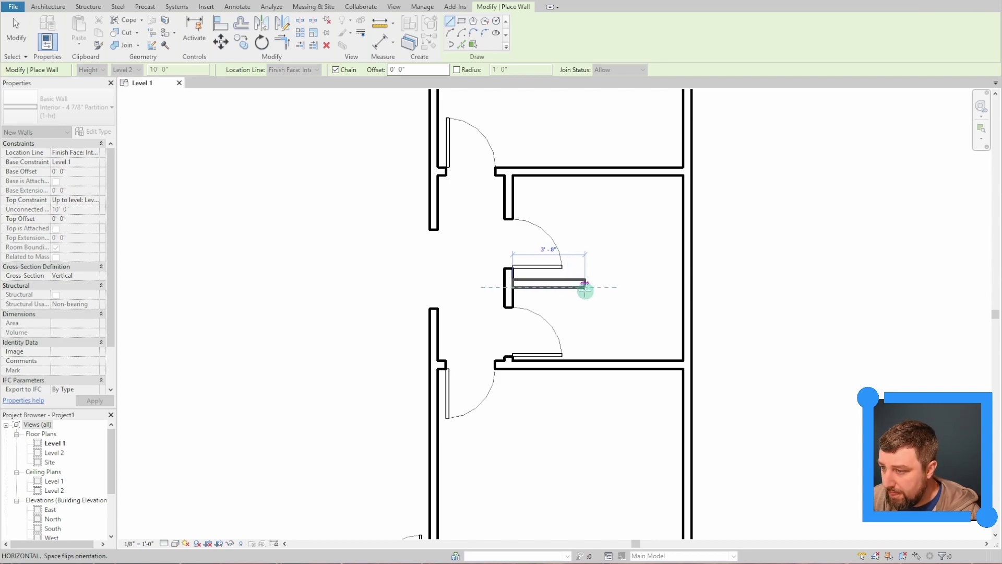
pyautogui.click(585, 364)
pyautogui.press('Escape')
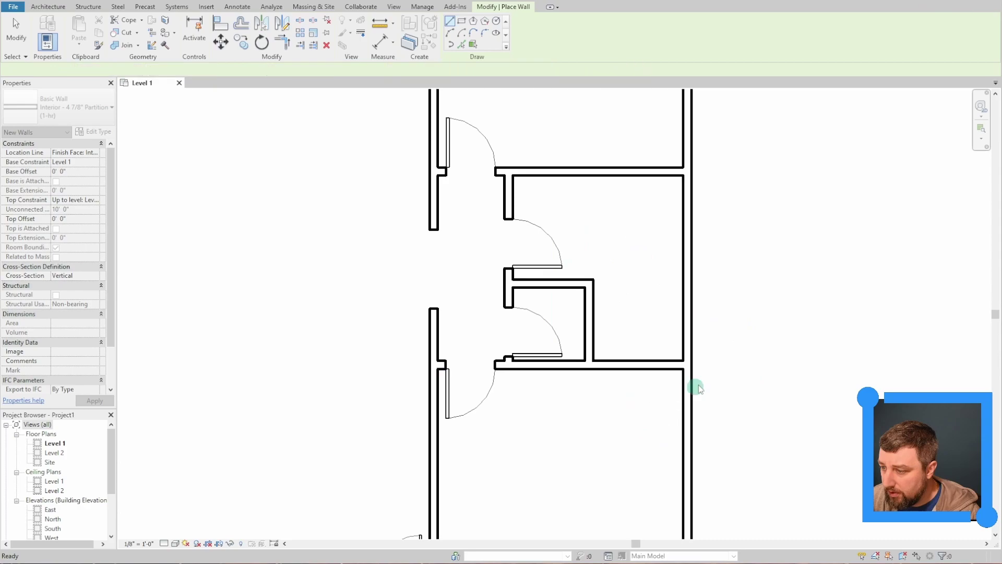
pyautogui.press('Escape')
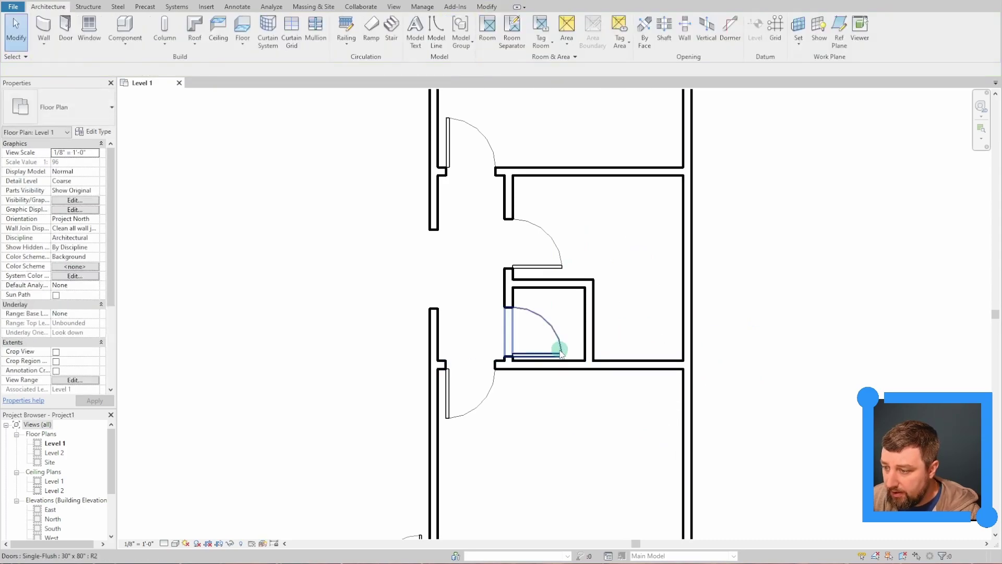
pyautogui.click(560, 351)
pyautogui.click(543, 320)
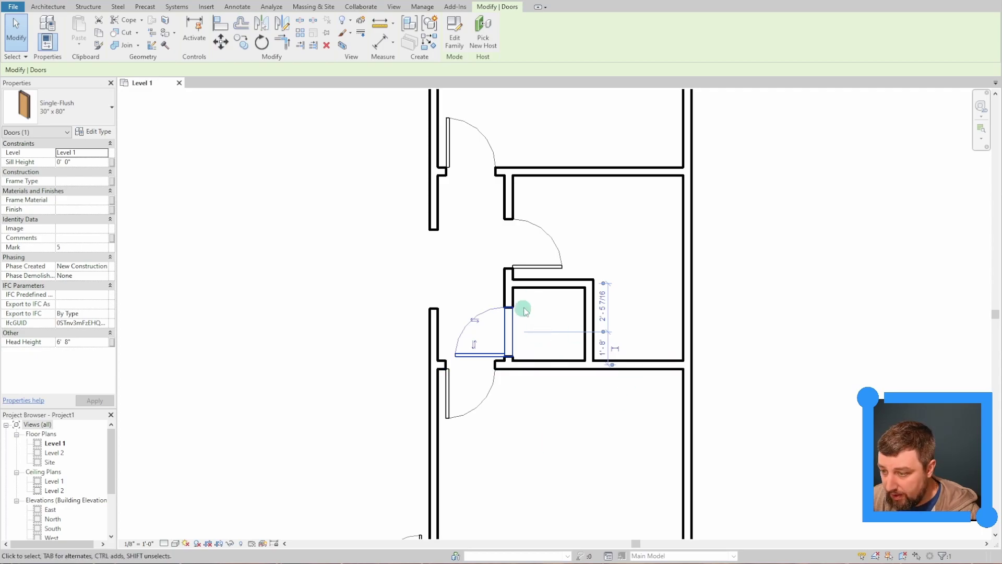
# Step: Draw an L-shaped closet partition in the upper room, starting 3' 6" above its door wall, running right, and up to the exterior wall
pyautogui.scroll(-3, 281, 291)
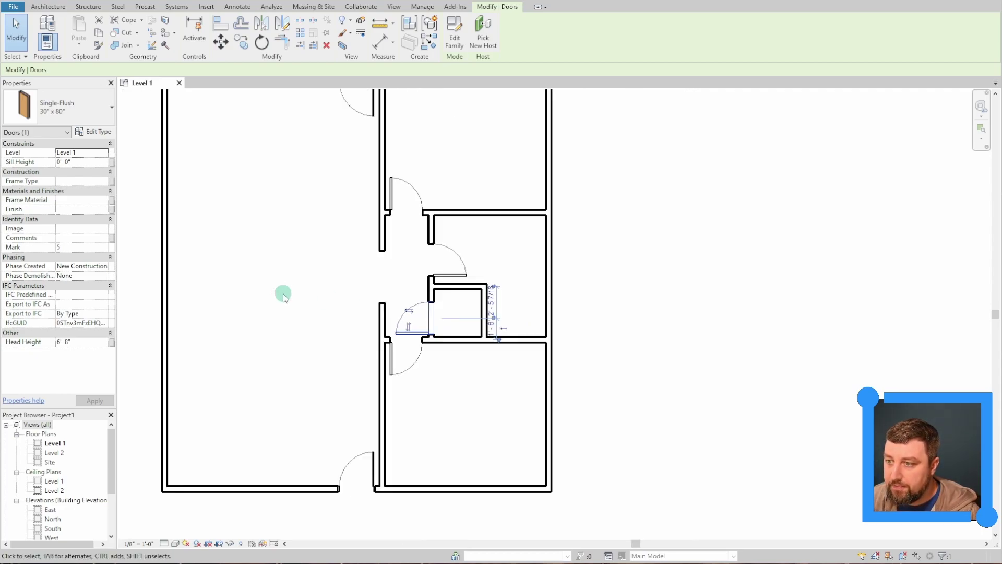
pyautogui.moveTo(271, 295); pyautogui.dragTo(422, 342, button='middle')
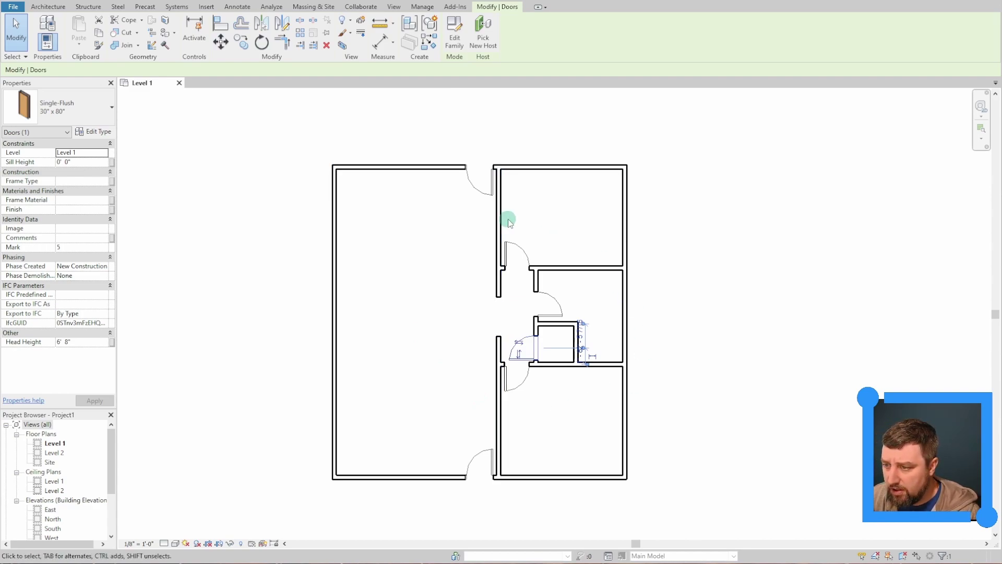
pyautogui.scroll(2, 508, 221)
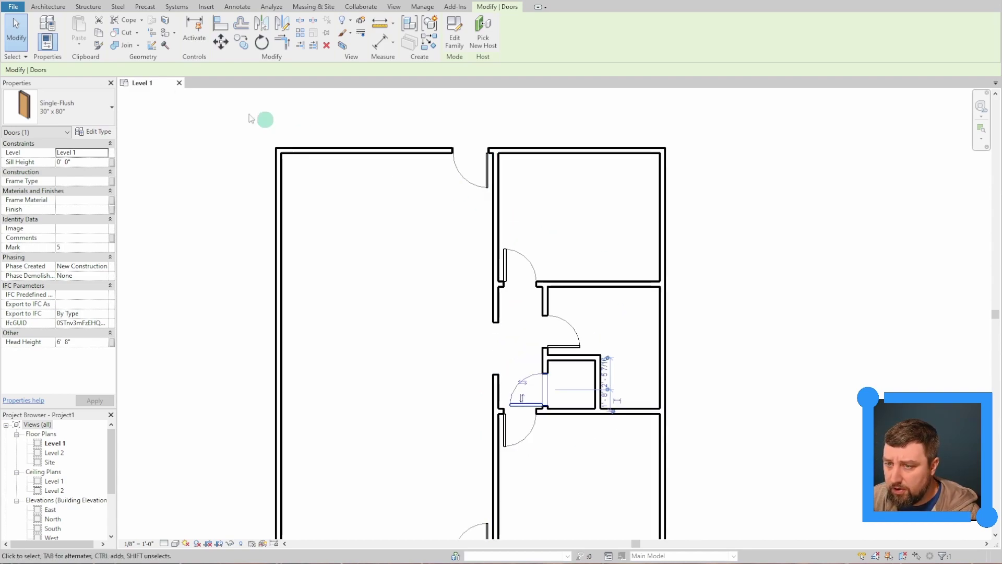
pyautogui.click(27, 41)
pyautogui.press('w')
pyautogui.press('a')
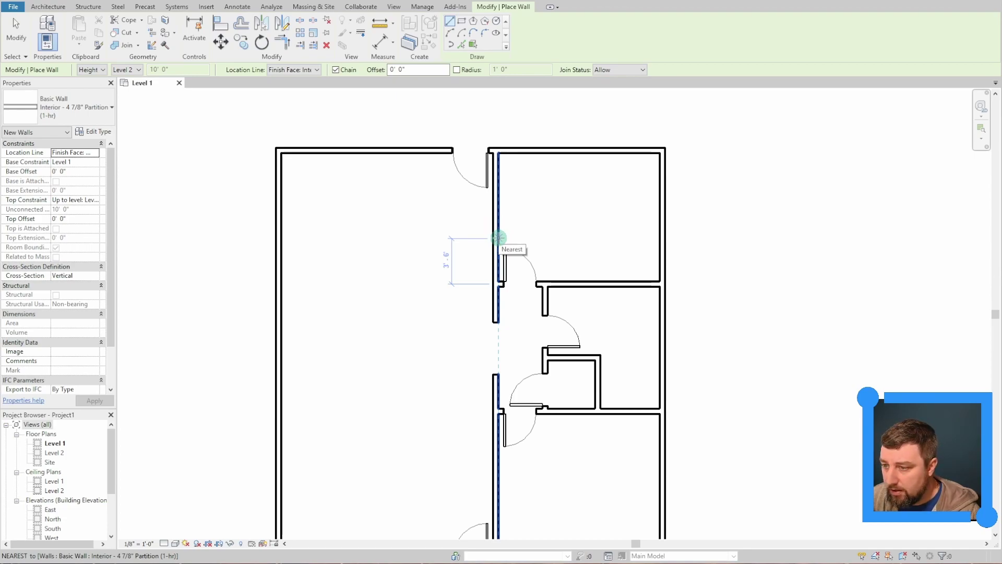
pyautogui.click(499, 238)
pyautogui.click(542, 237)
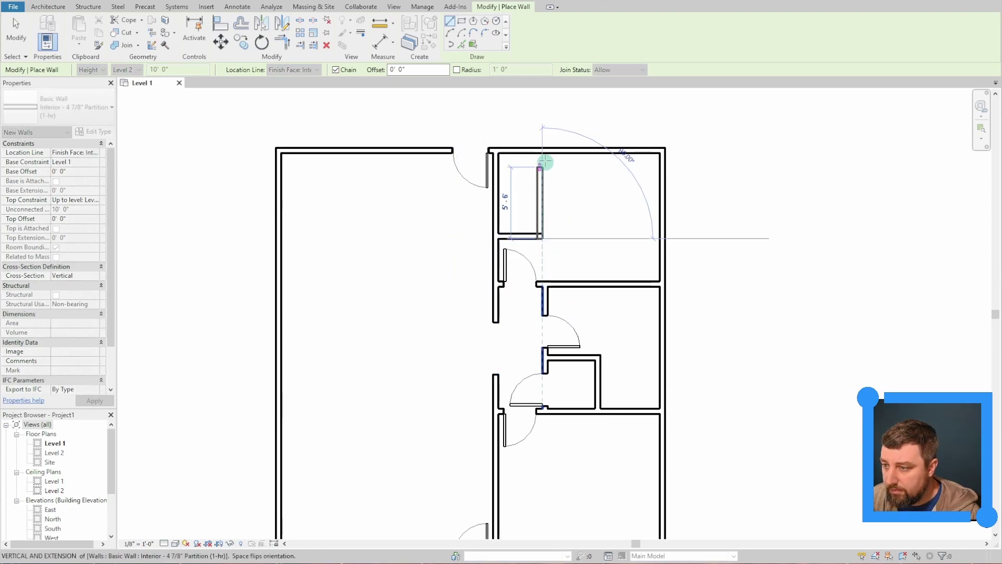
pyautogui.click(541, 156)
pyautogui.moveTo(588, 467); pyautogui.dragTo(565, 347, button='middle')
pyautogui.press('Escape')
# Step: Draw a matching closet partition in the lower room, starting 3' 6" below its door wall, running 3' 4 9/16" right, and down to the exterior wall
pyautogui.moveTo(577, 390); pyautogui.dragTo(577, 235, button='middle')
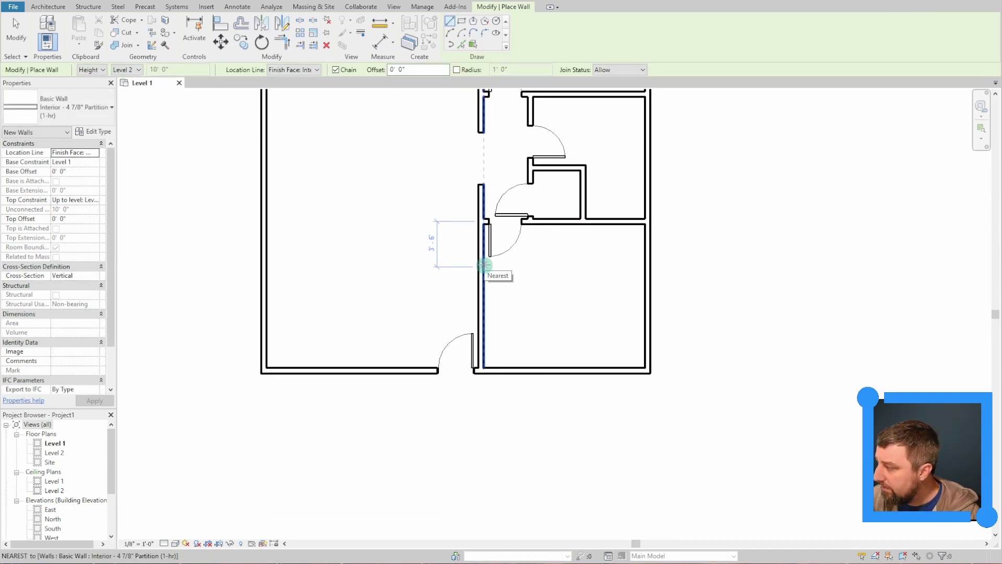
pyautogui.click(485, 265)
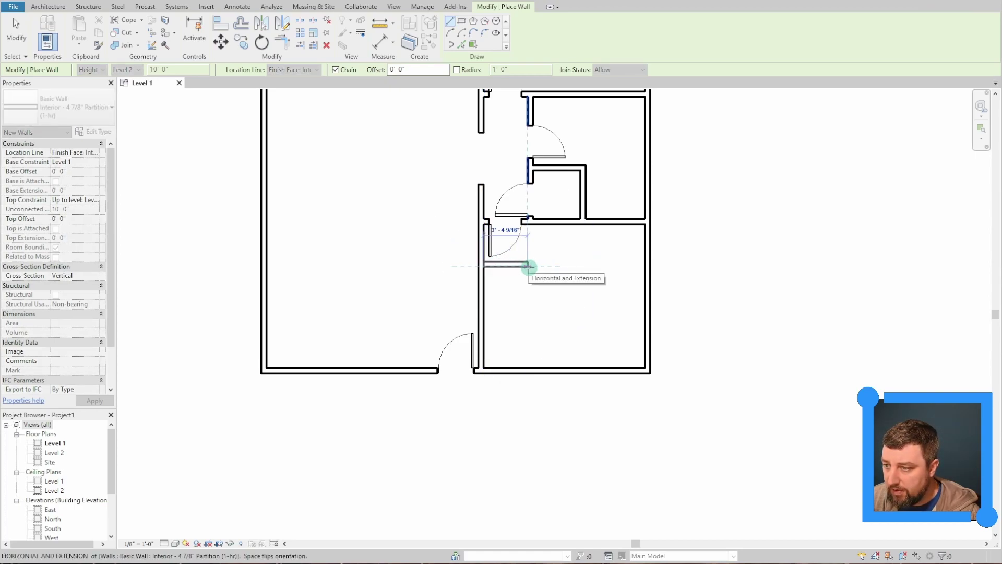
pyautogui.click(528, 267)
pyautogui.click(530, 370)
pyautogui.press('Escape')
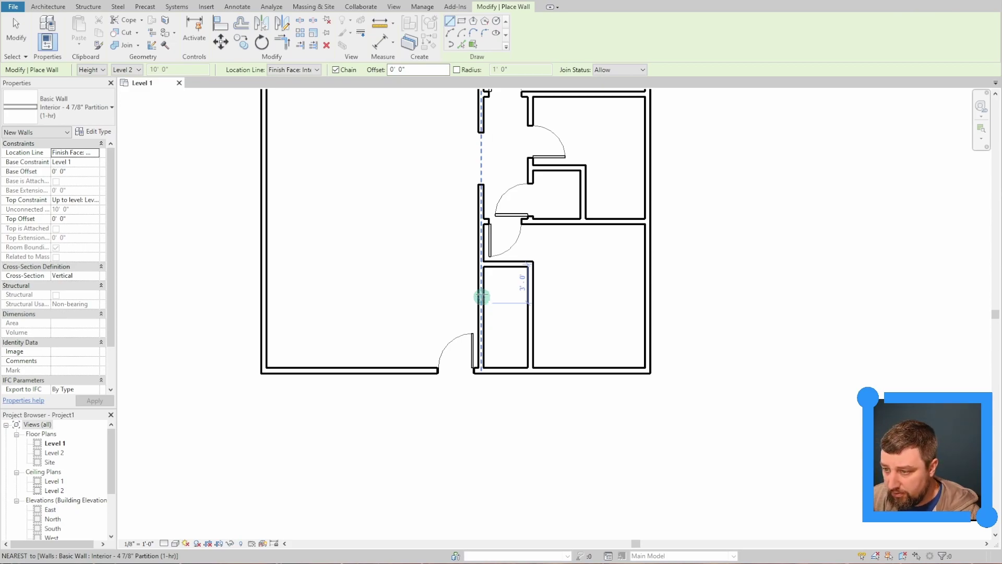
# Step: Place a Single-Flush 30" x 80" door in the lower closet's left wall, 1' 6" below its upper wall, swinging into the large room
pyautogui.click(48, 7)
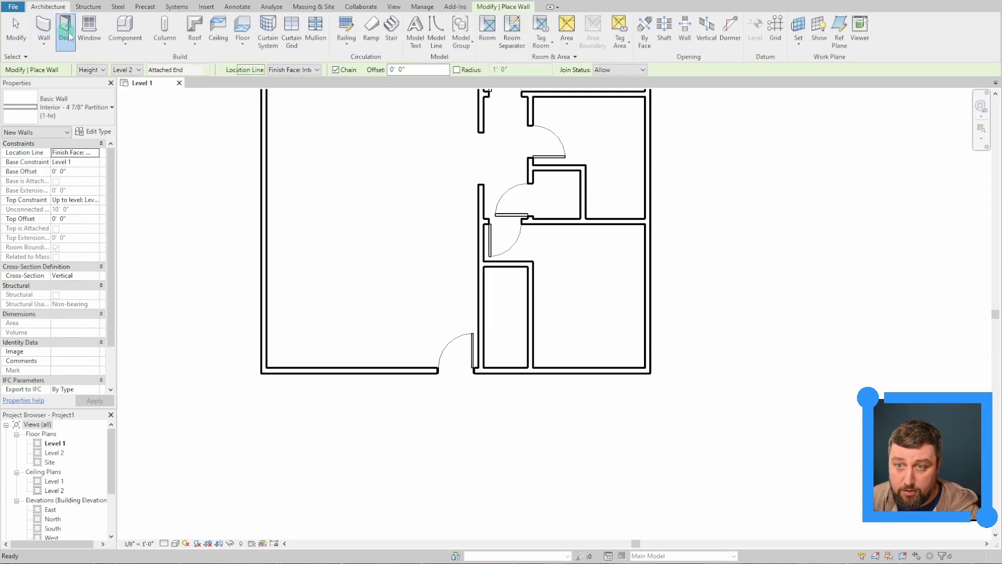
pyautogui.click(66, 26)
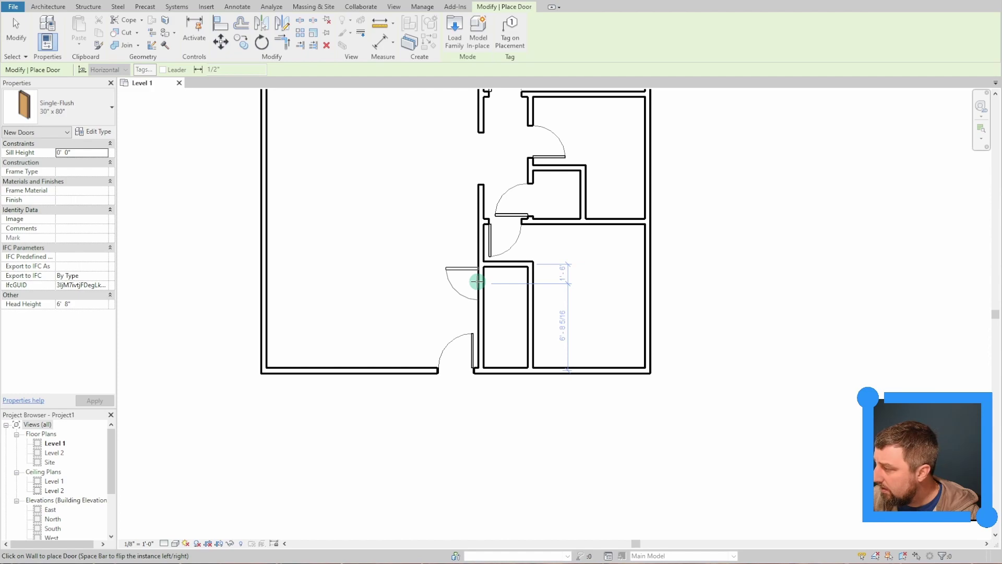
pyautogui.click(477, 282)
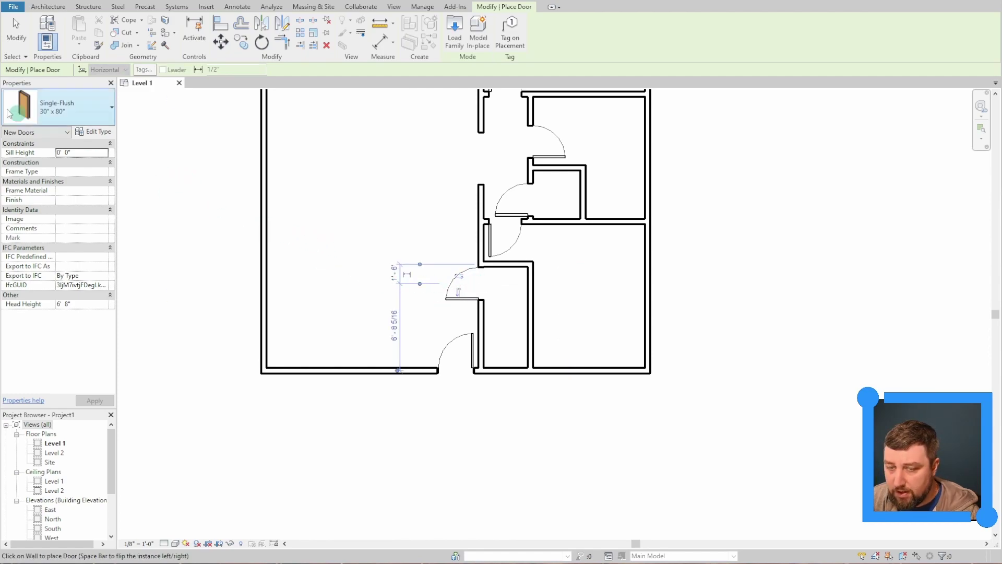
# Step: Divide the lower closet with a horizontal interior partition just below its door
pyautogui.click(49, 6)
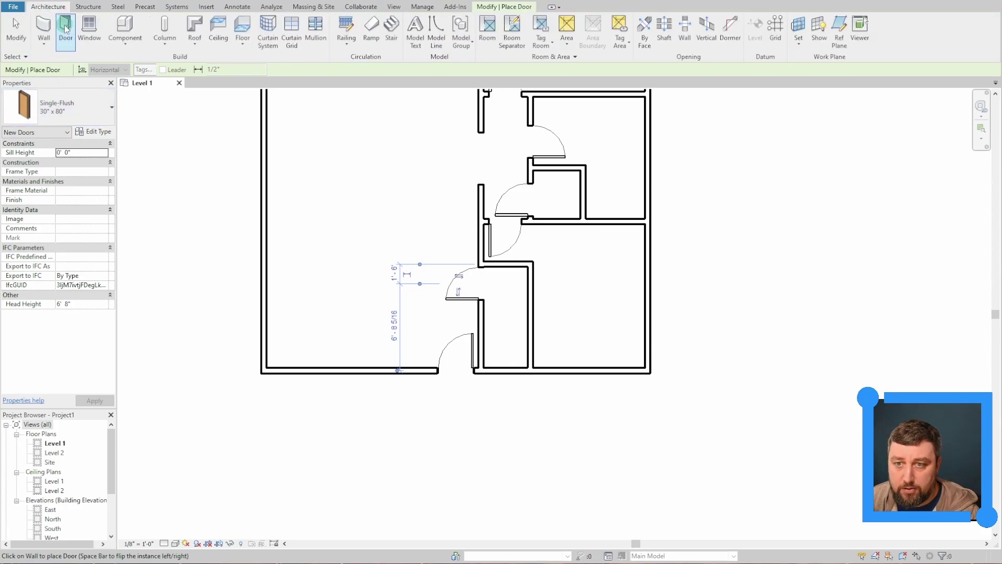
pyautogui.click(46, 28)
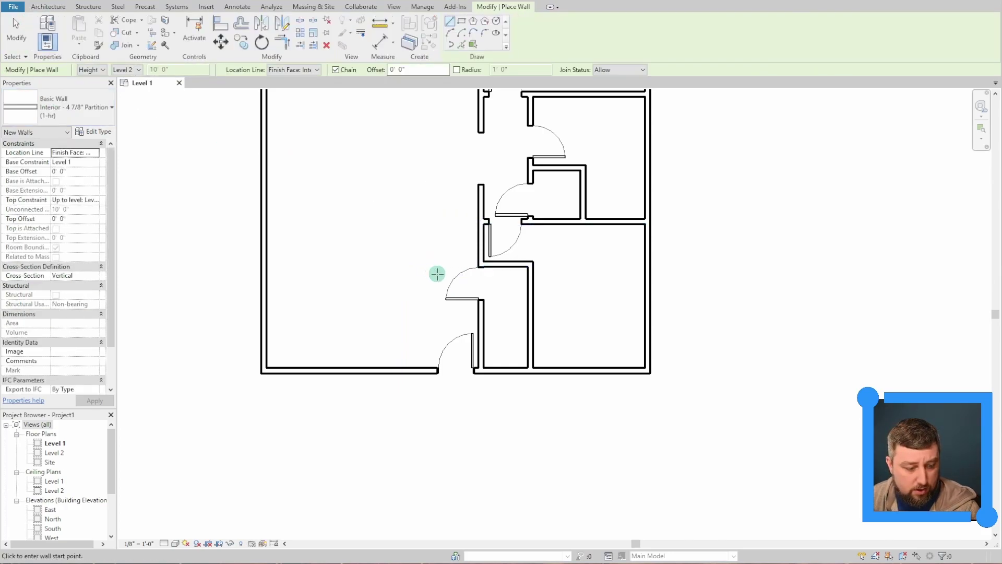
pyautogui.click(485, 305)
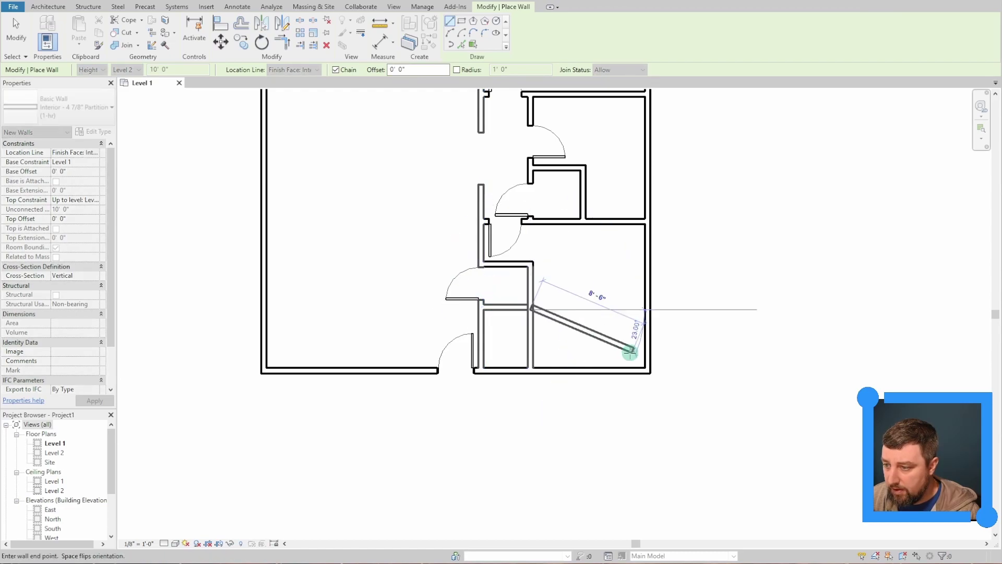
pyautogui.press('Escape')
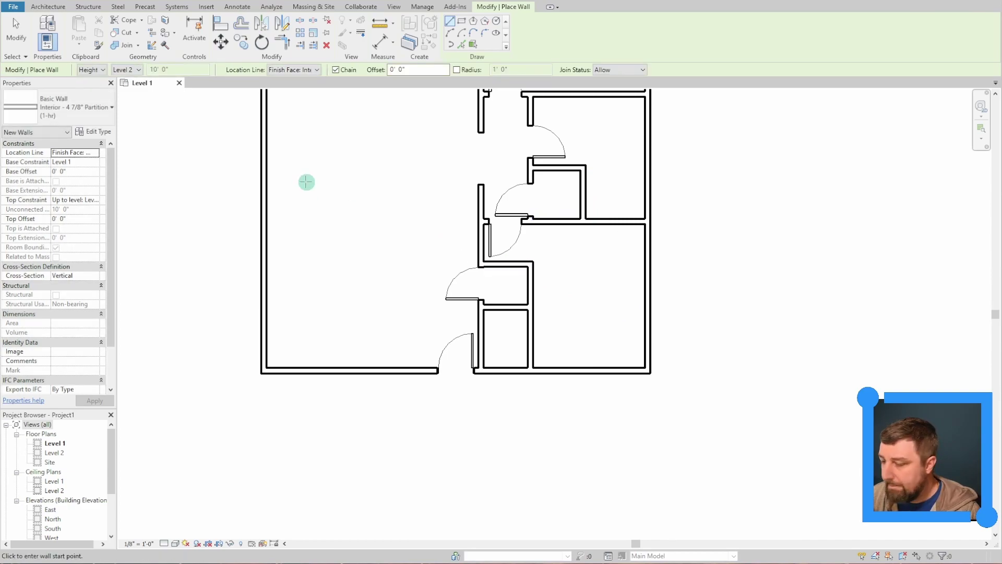
pyautogui.scroll(-3, 405, 230)
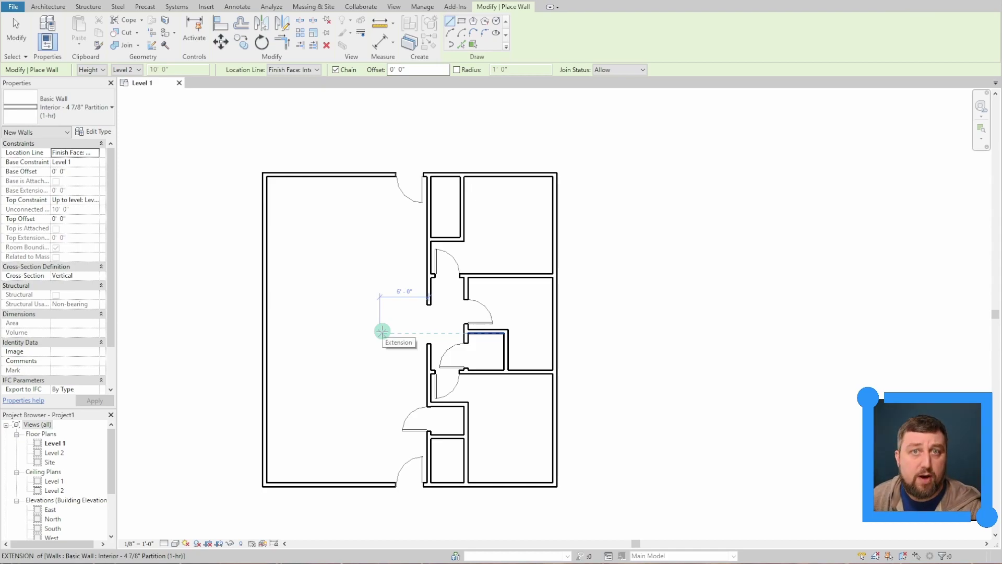
# Step: Place Window-Casement-Double 48" x 60" windows in the lower exterior wall, 4' 6" from the left corner and centred in the lower right room
pyautogui.click(48, 6)
pyautogui.click(90, 32)
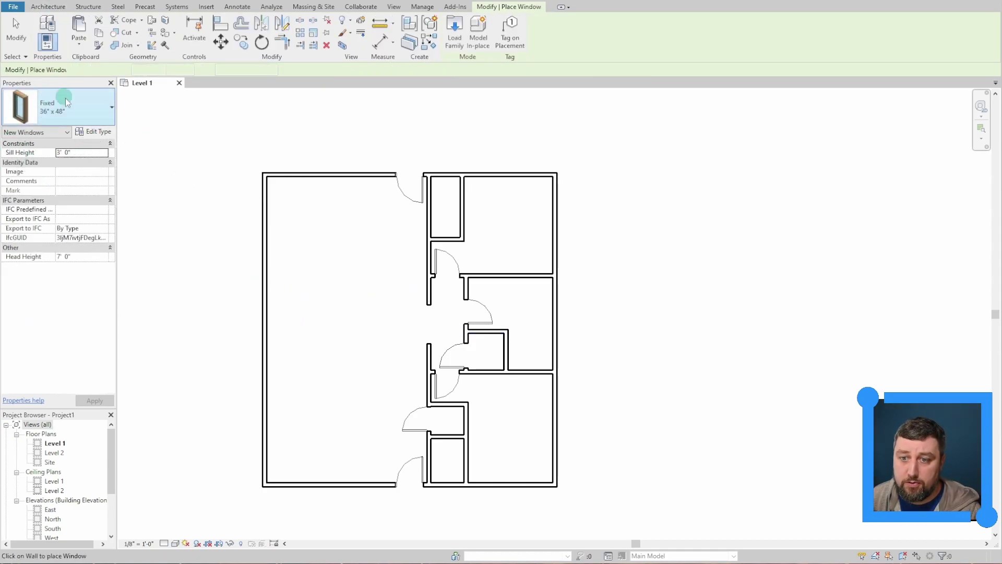
pyautogui.click(95, 116)
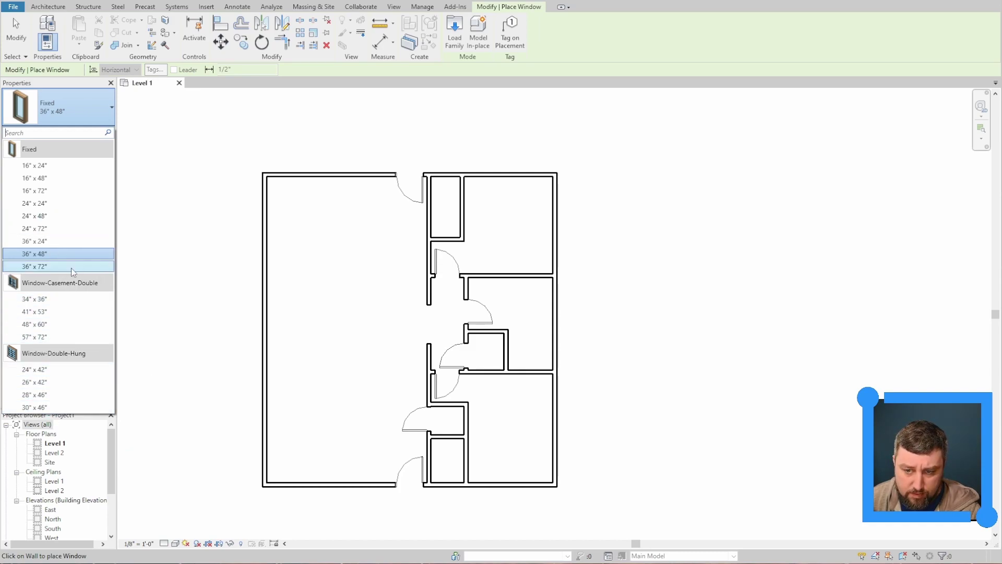
pyautogui.click(66, 325)
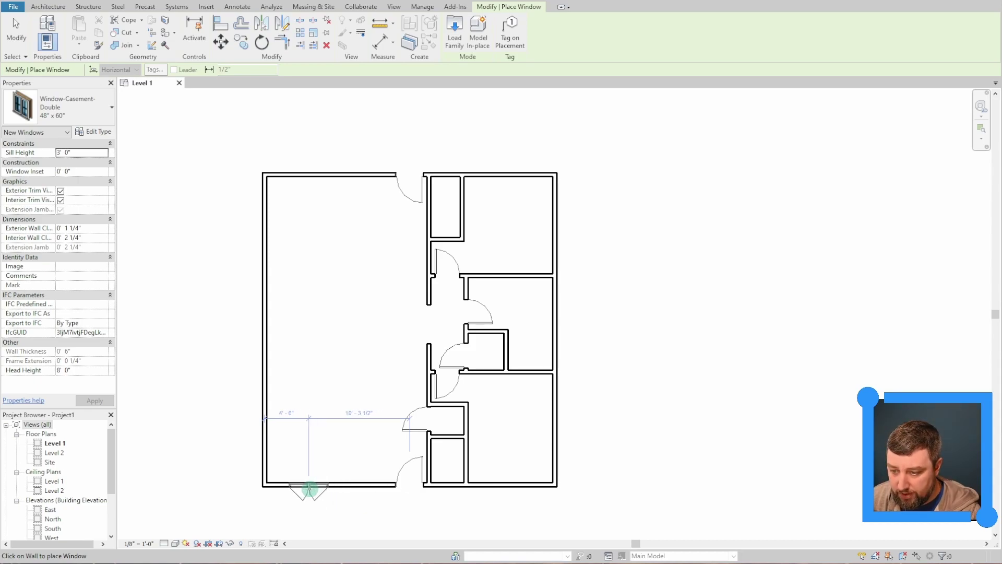
pyautogui.click(505, 504)
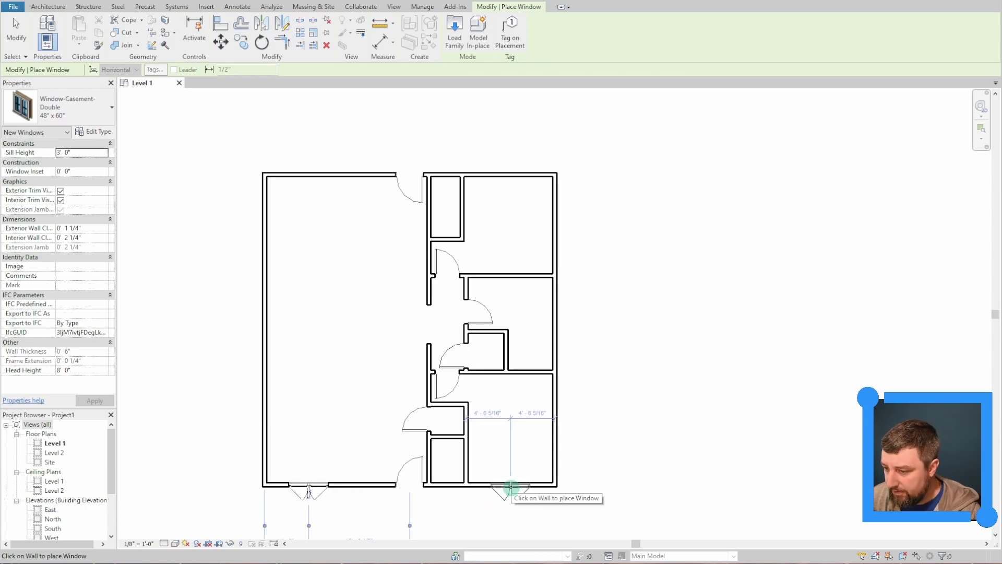
pyautogui.click(510, 488)
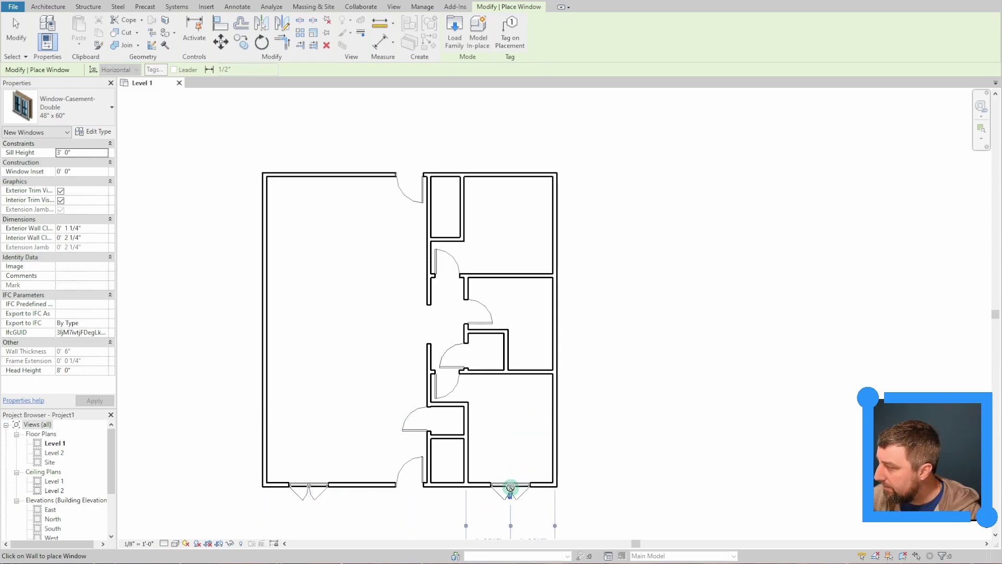
# Step: Place a Fixed 24" x 24" window in the left exterior wall, 3' 0" below the upper corner
pyautogui.click(101, 105)
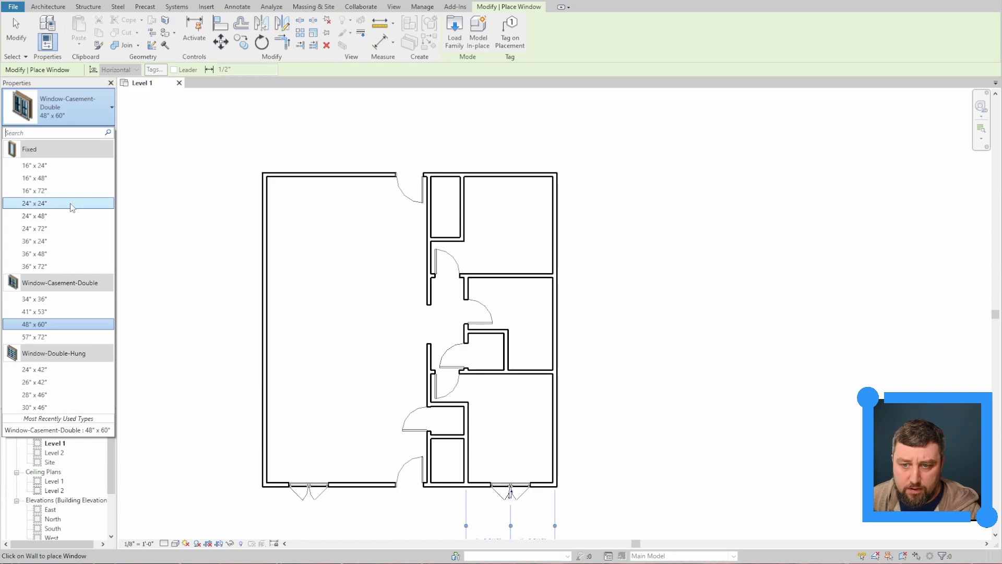
pyautogui.moveTo(73, 208)
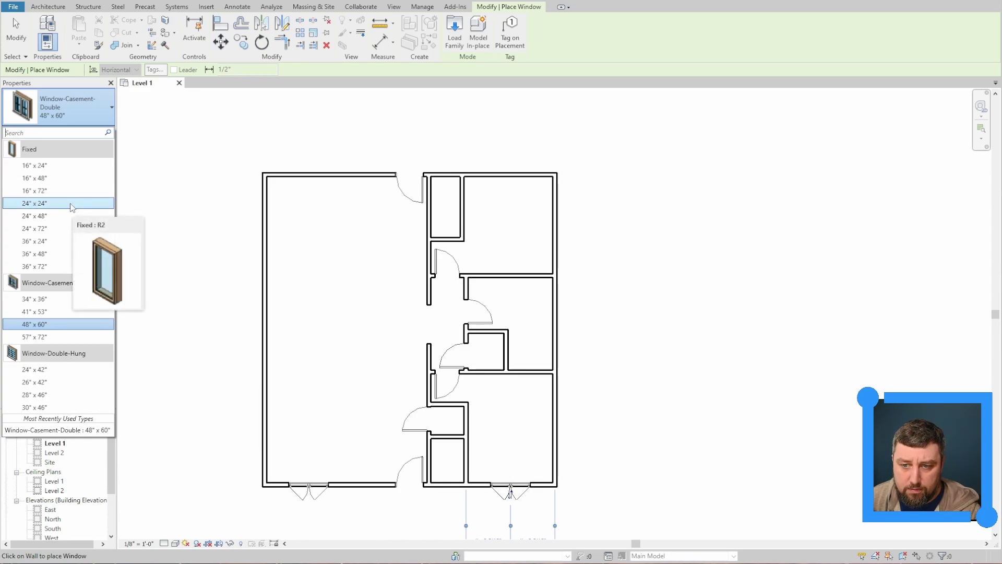
pyautogui.click(72, 208)
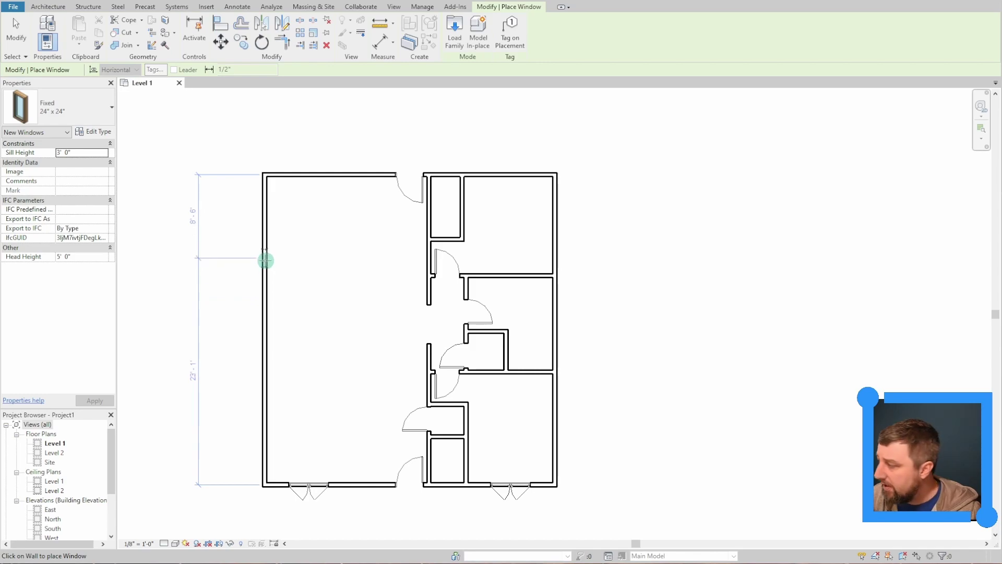
pyautogui.click(263, 206)
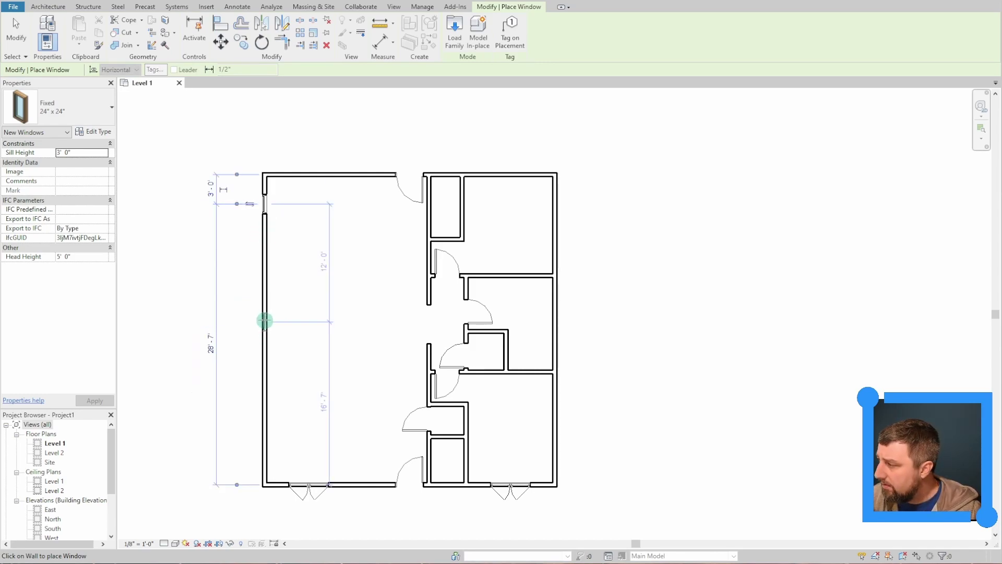
pyautogui.click(96, 115)
pyautogui.click(37, 241)
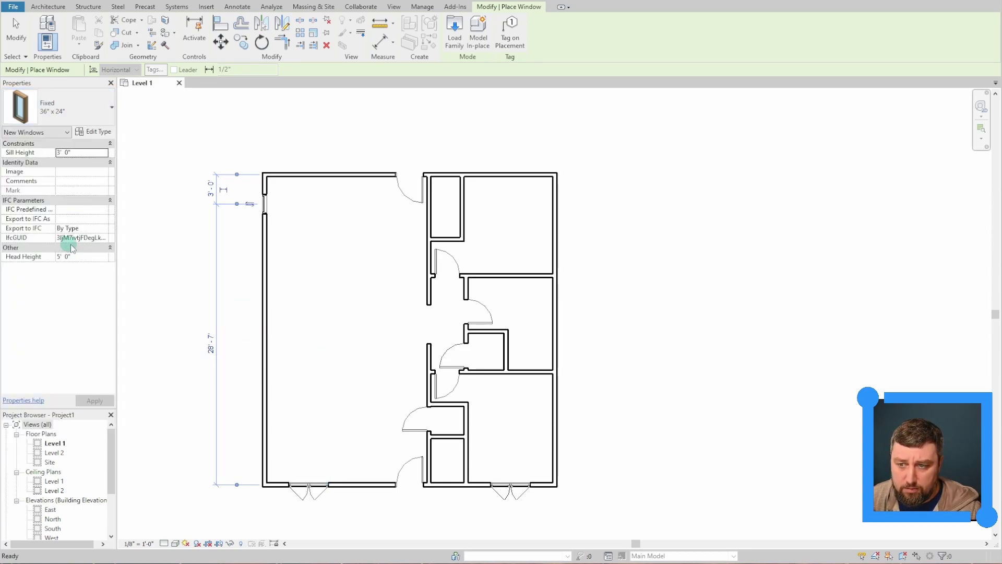
pyautogui.press('Escape')
# Step: Replace the left exterior wall's 24" x 24" window with a Fixed 36" x 24" window, 3' 0" below the upper corner
pyautogui.click(265, 205)
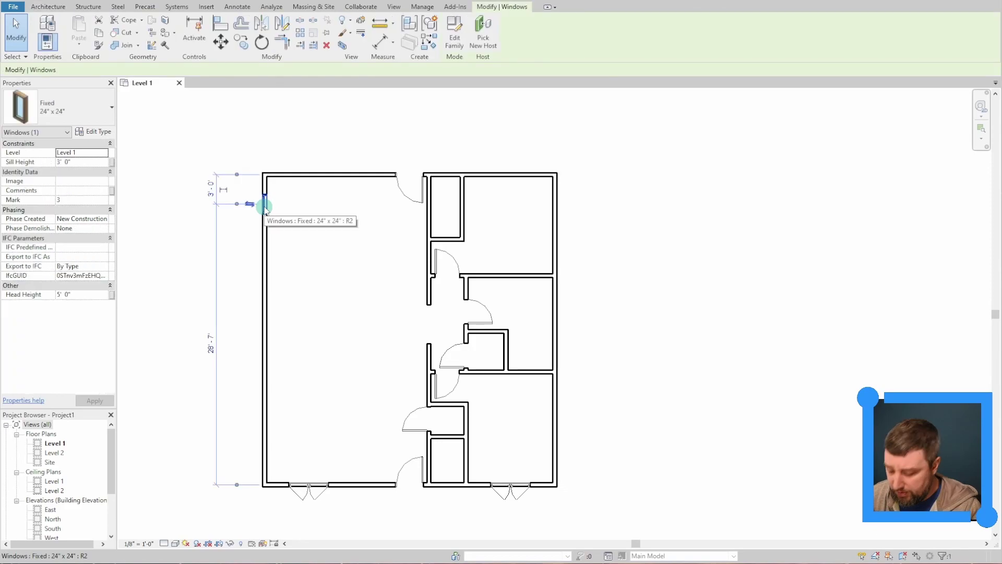
pyautogui.press('Escape')
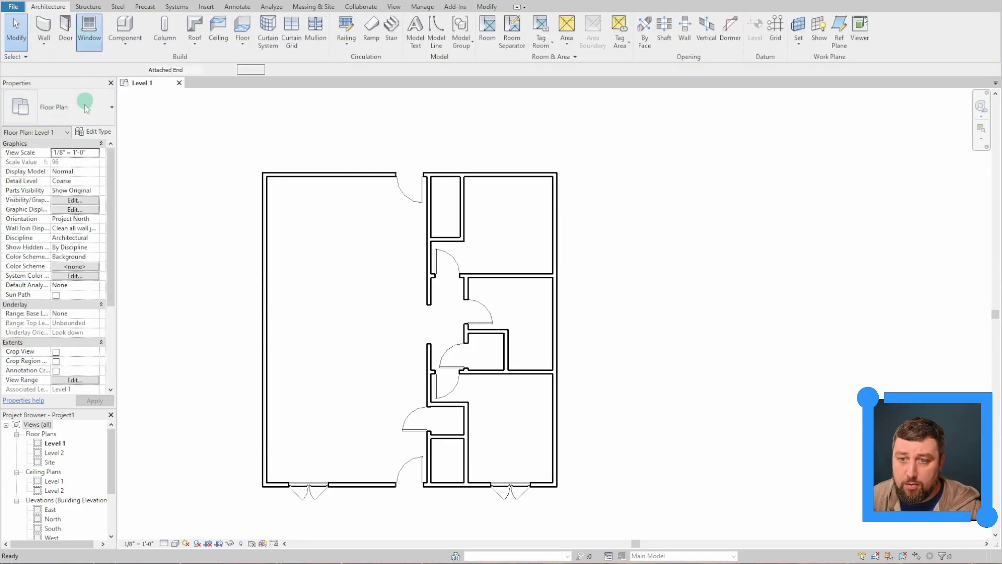
pyautogui.press('w')
pyautogui.press('n')
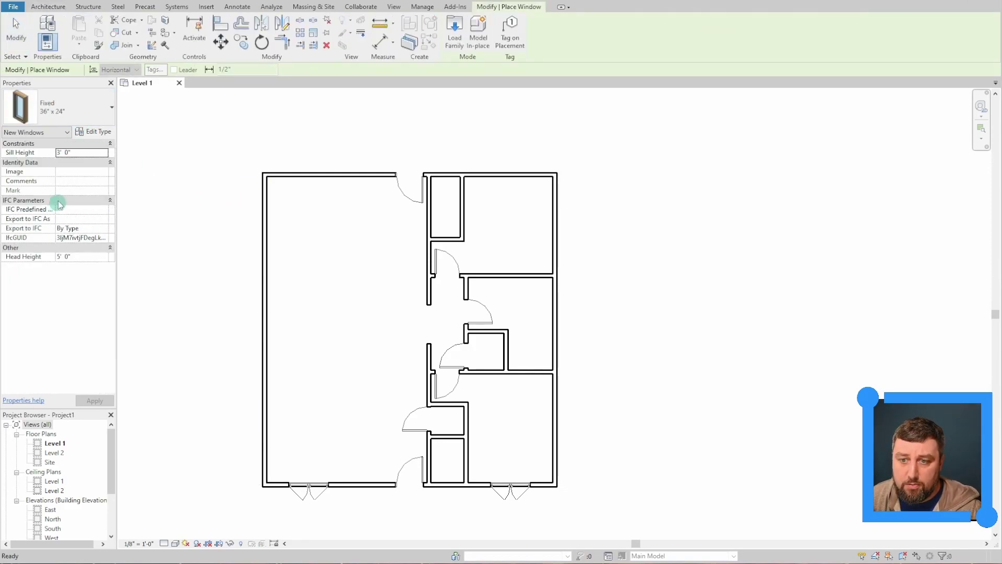
pyautogui.click(261, 205)
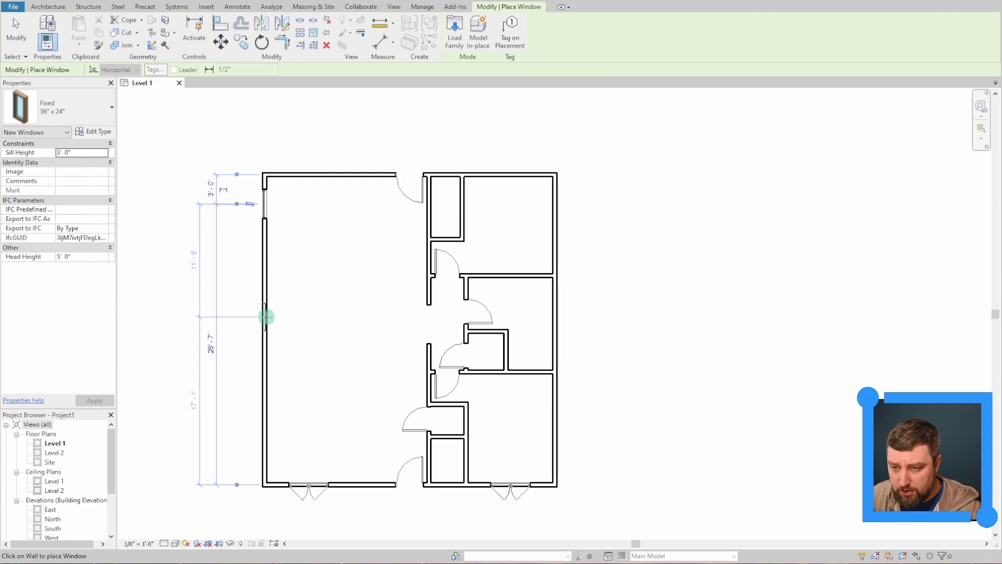
# Step: Place Fixed 36" x 24" windows 11' 6" below the left wall's first, 2' 0" below the lower right room's upper corner, and centred above the upper right room
pyautogui.click(266, 317)
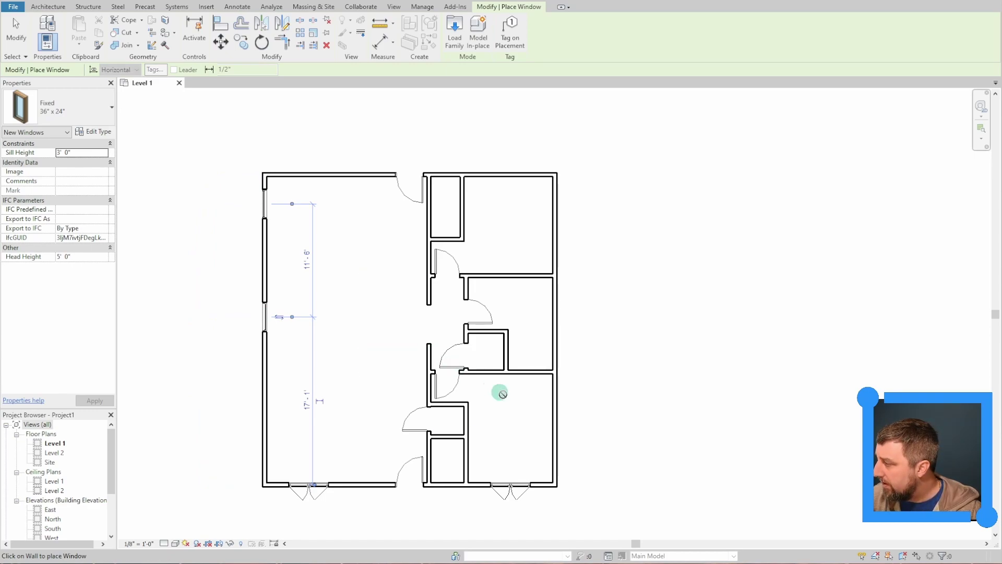
pyautogui.click(557, 392)
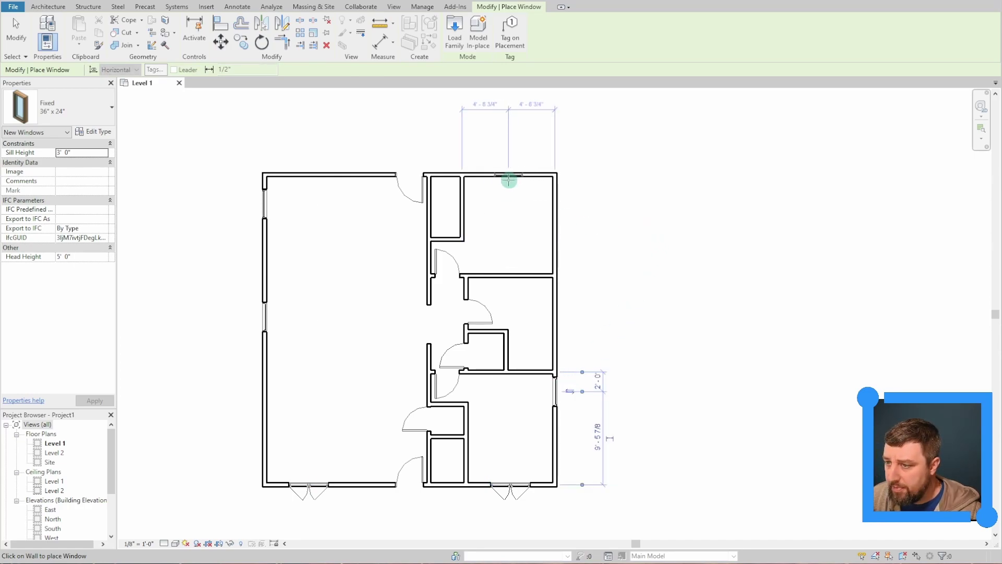
pyautogui.click(509, 180)
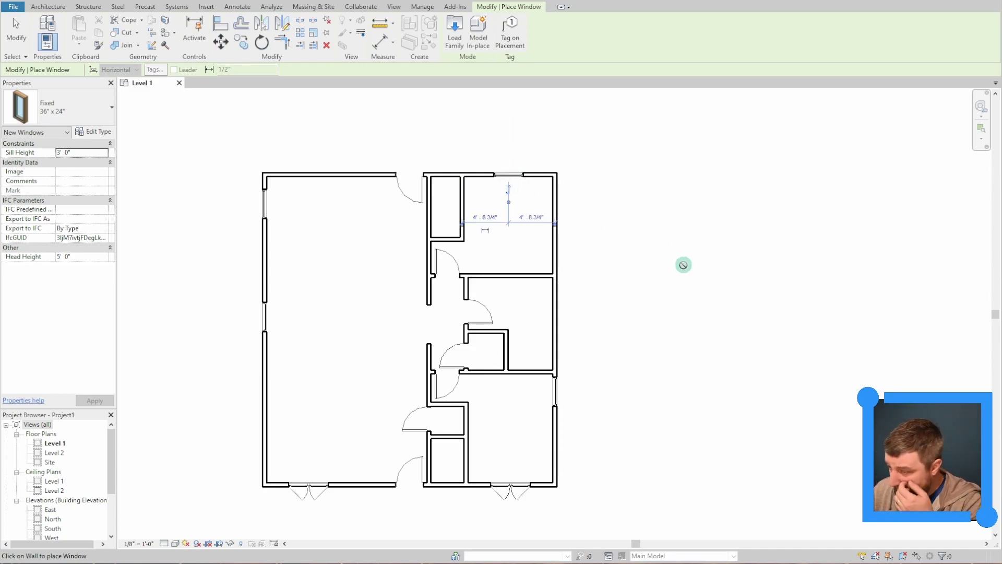
# Step: Place a Fixed 24" x 24" window in the right exterior wall, 2' 6" below the middle right room's upper wall
pyautogui.click(89, 107)
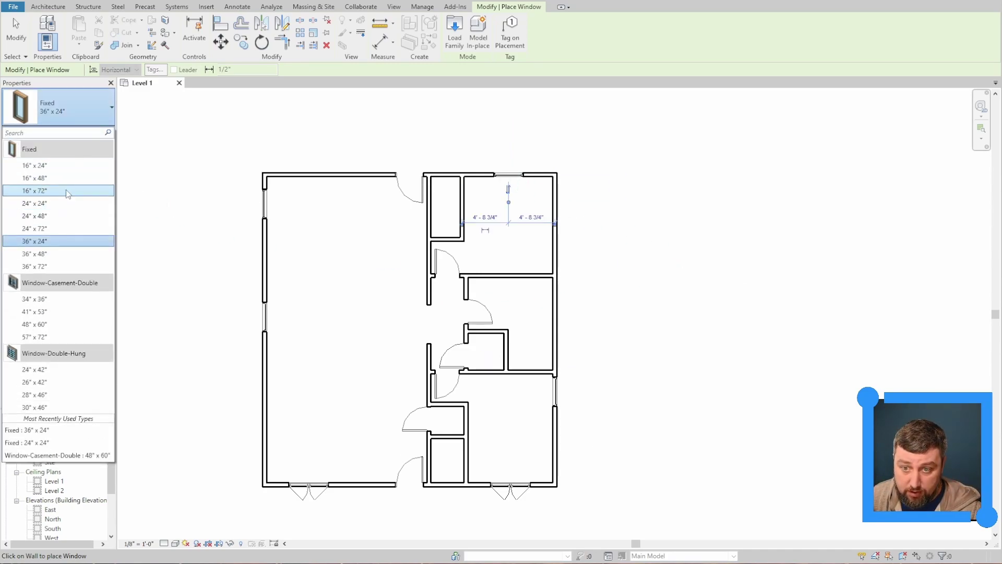
pyautogui.click(68, 191)
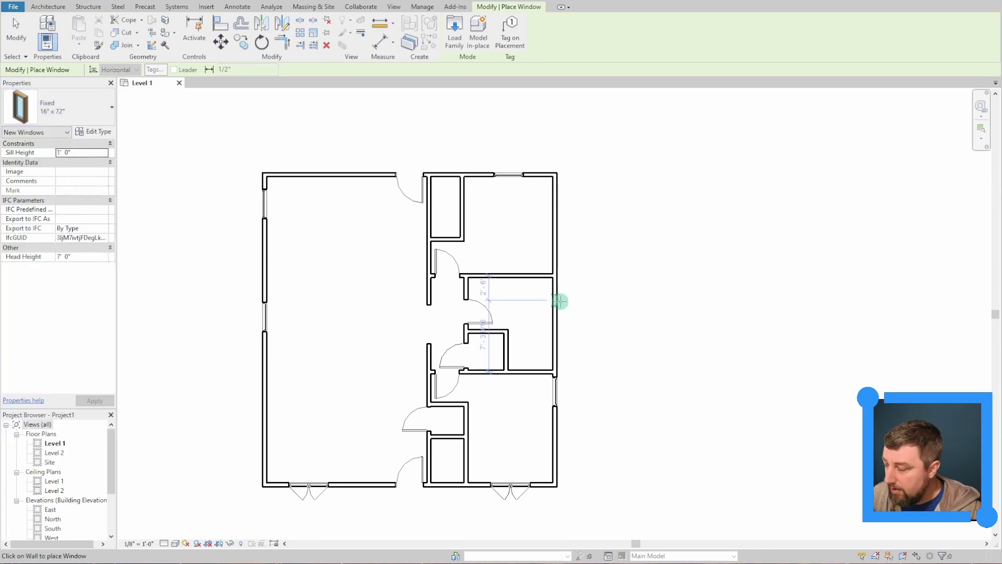
pyautogui.click(93, 109)
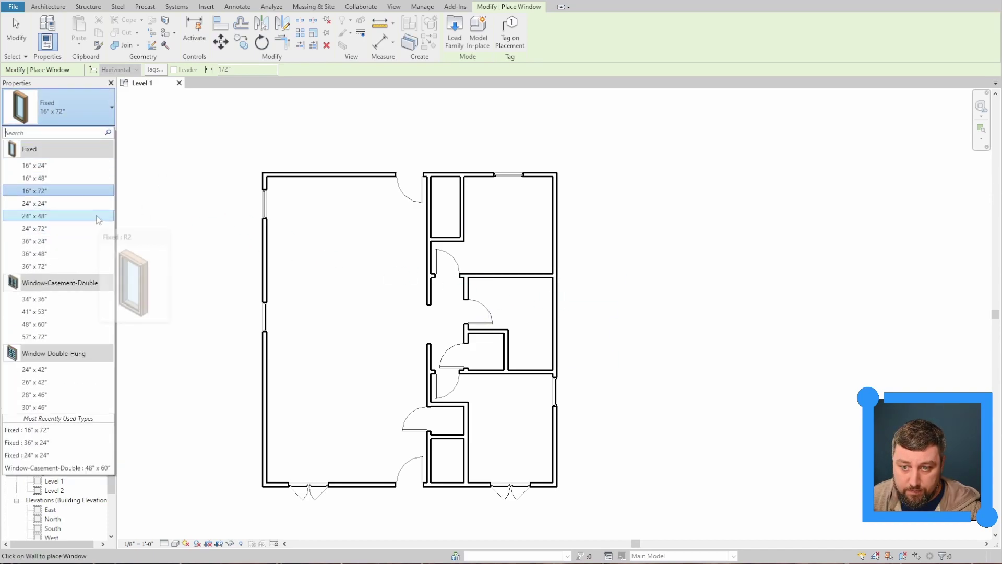
pyautogui.click(94, 203)
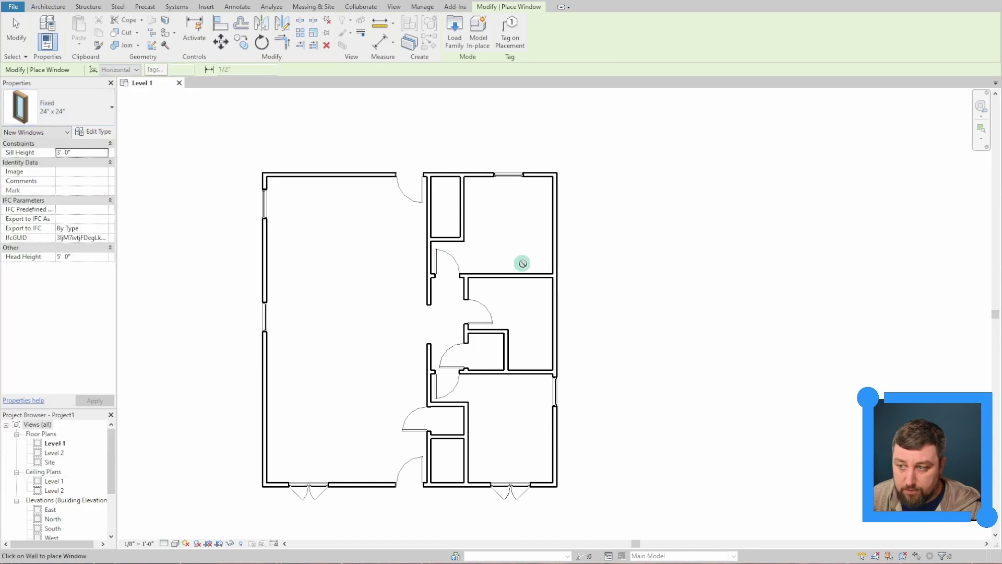
pyautogui.click(555, 299)
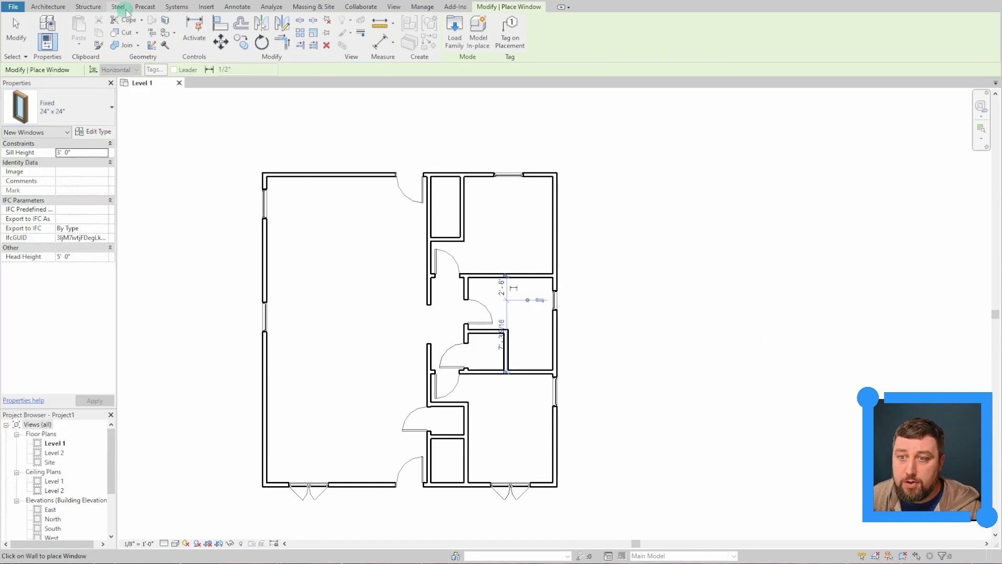
# Step: Load the Window-Bay-Casement-30_Degree_Angle family from the Windows category of the Autodesk family library
pyautogui.click(206, 7)
pyautogui.click(15, 31)
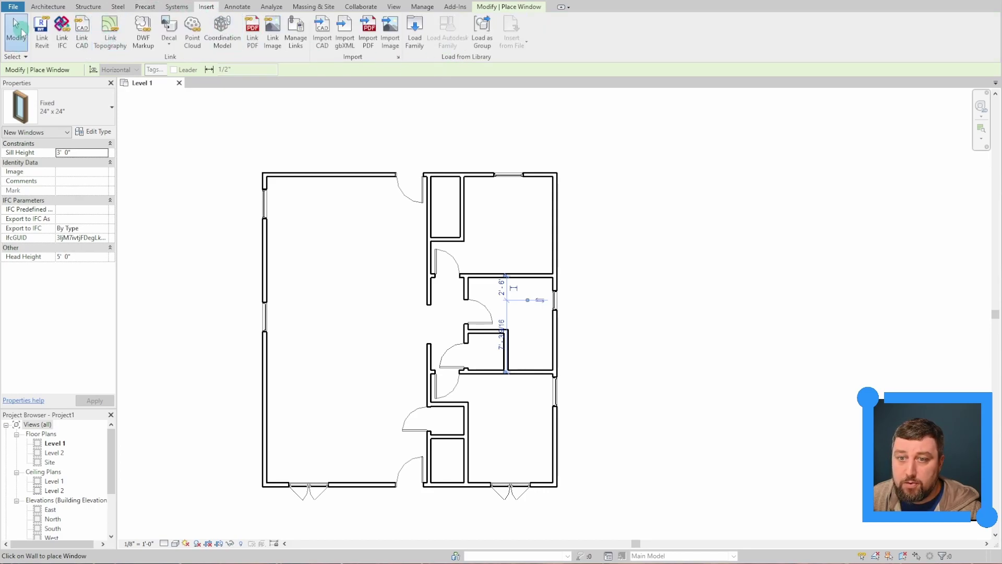
pyautogui.click(448, 32)
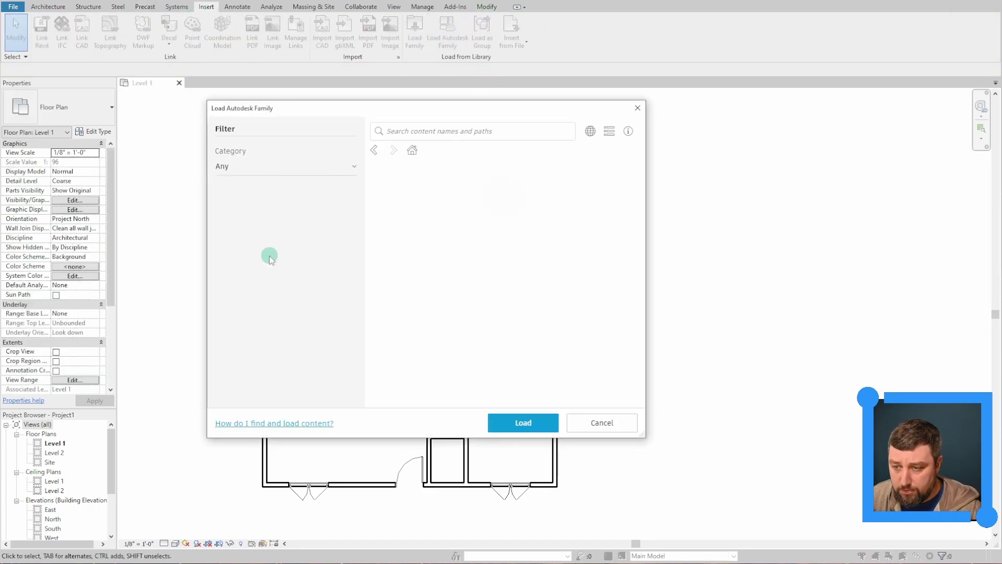
pyautogui.click(240, 220)
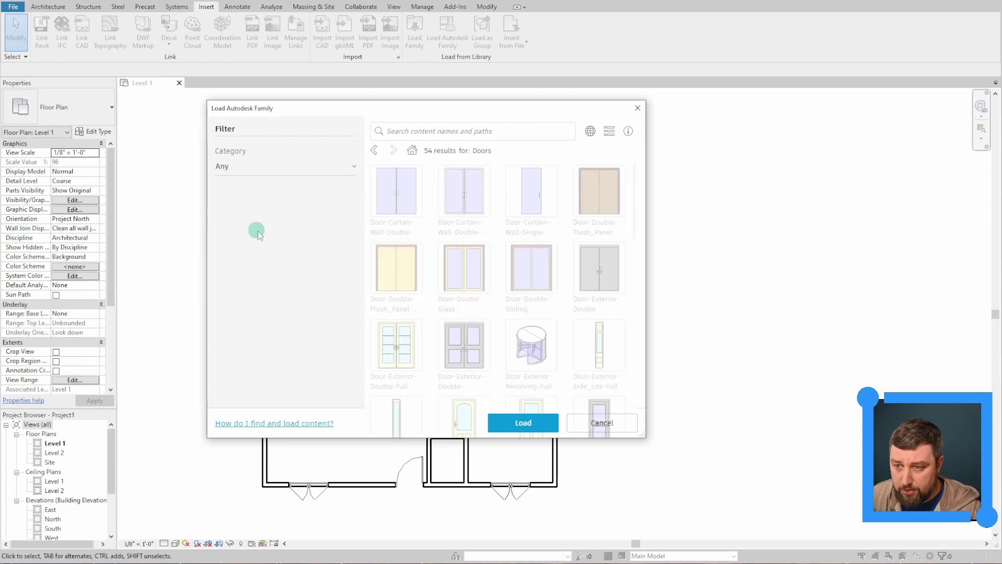
pyautogui.scroll(-5, 253, 358)
pyautogui.scroll(-3, 250, 369)
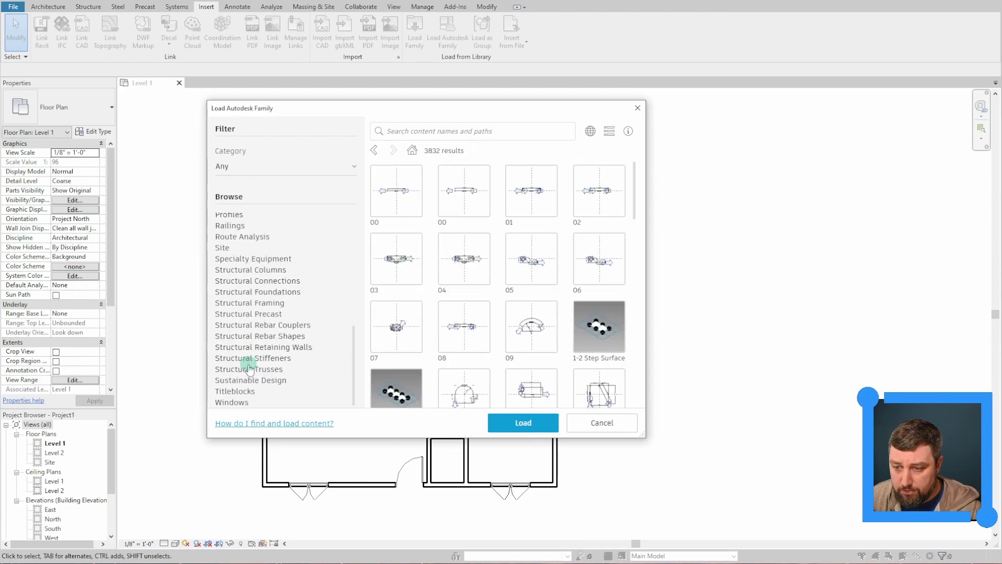
pyautogui.click(238, 402)
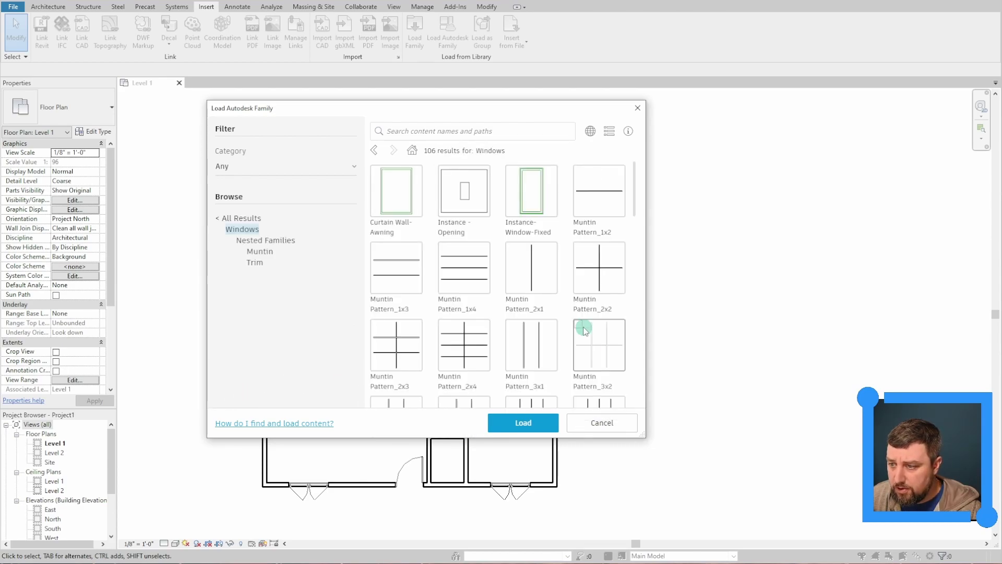
pyautogui.scroll(-10, 519, 291)
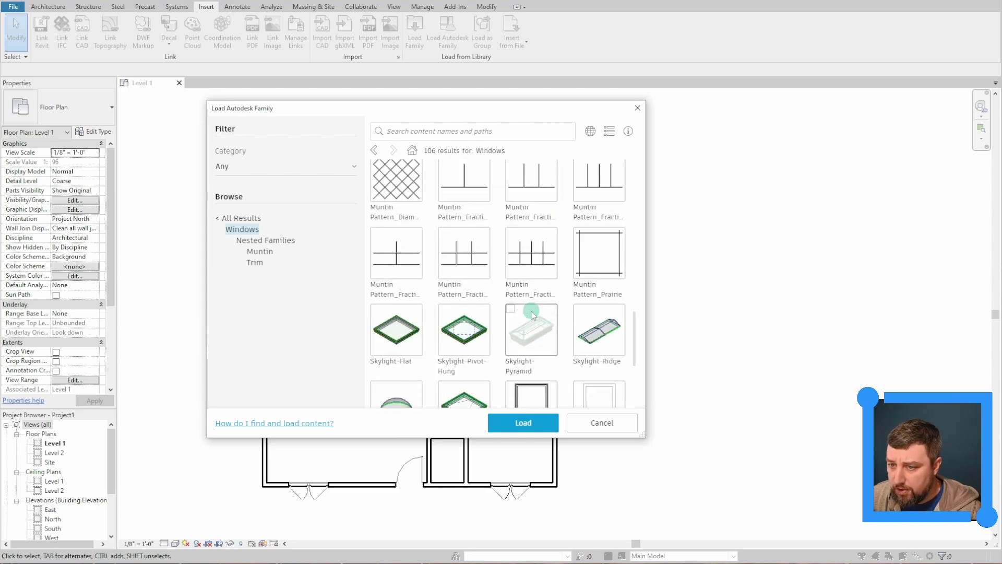
pyautogui.scroll(-10, 567, 362)
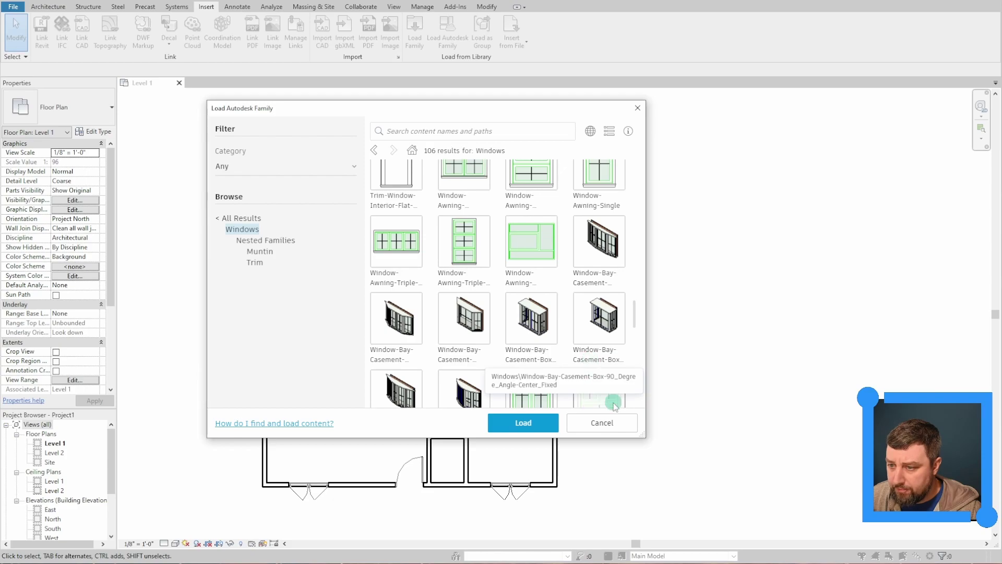
pyautogui.scroll(-2, 407, 249)
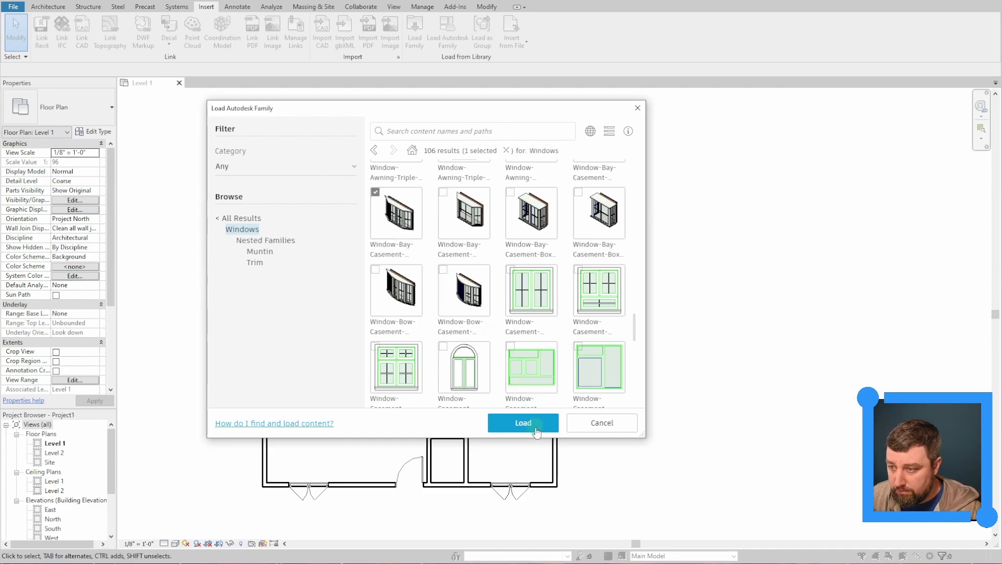
pyautogui.click(523, 422)
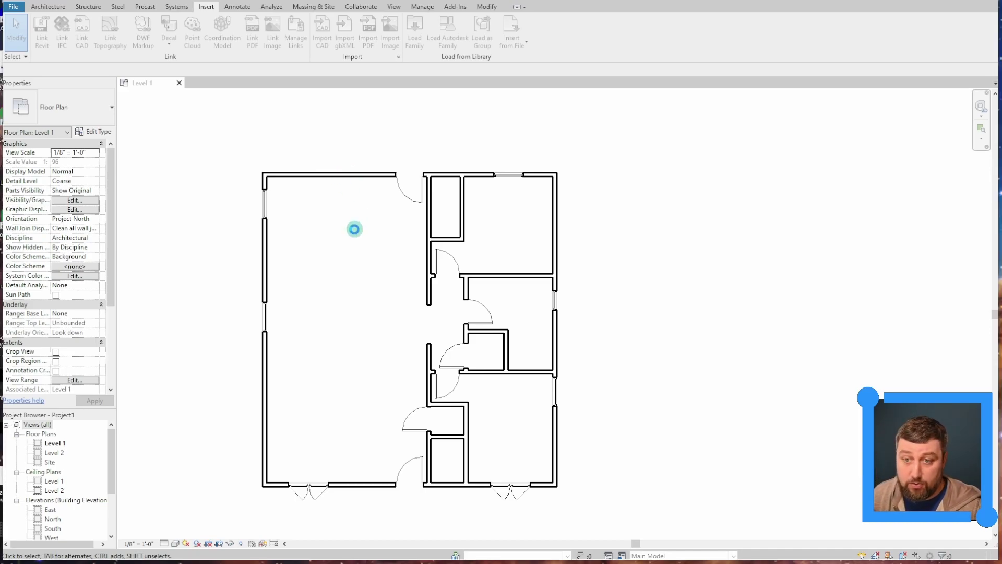
pyautogui.click(355, 229)
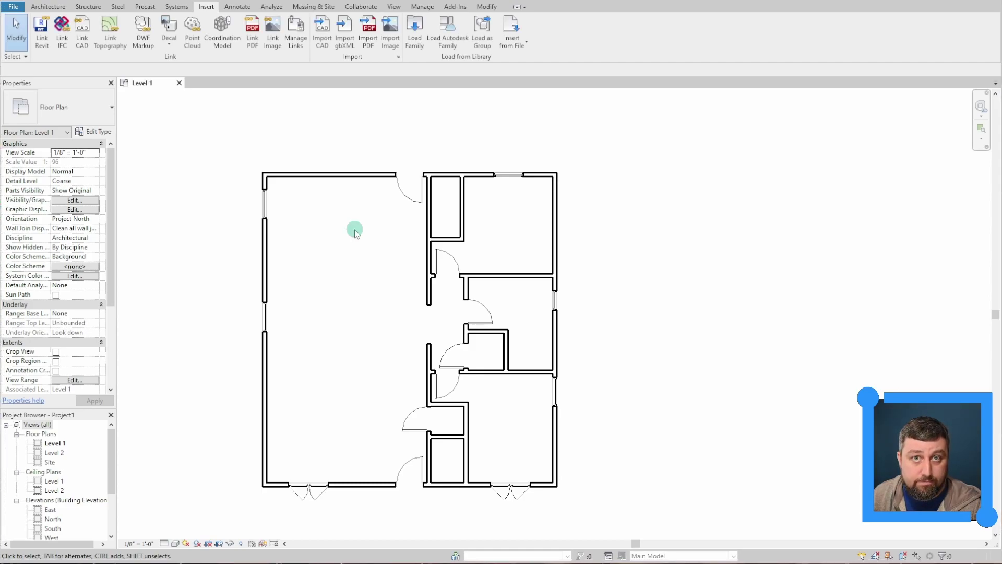
# Step: Place the 96" x 60" x 14" bay casement window in the large room's upper exterior wall, 6' 6" from the left corner
pyautogui.click(47, 7)
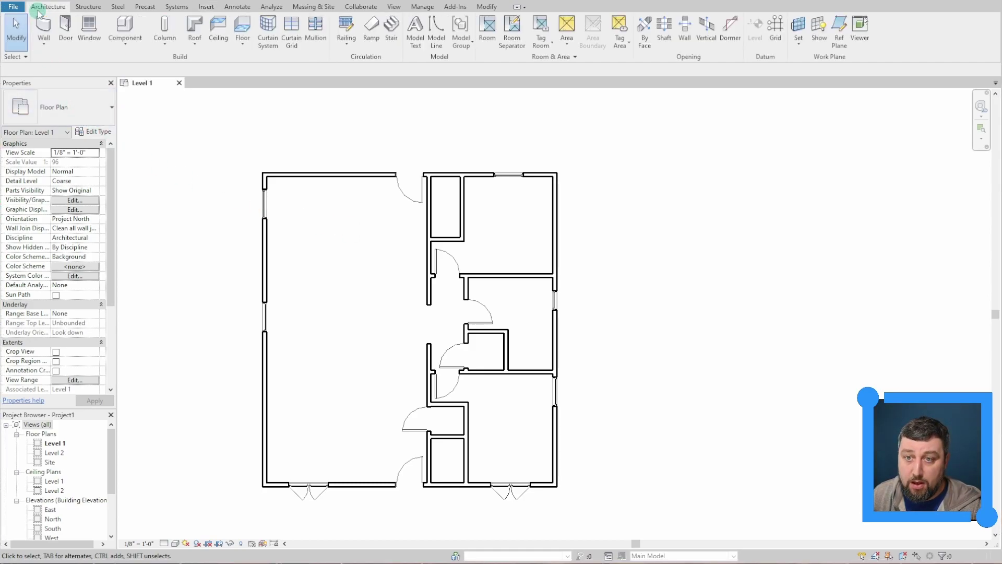
pyautogui.click(89, 29)
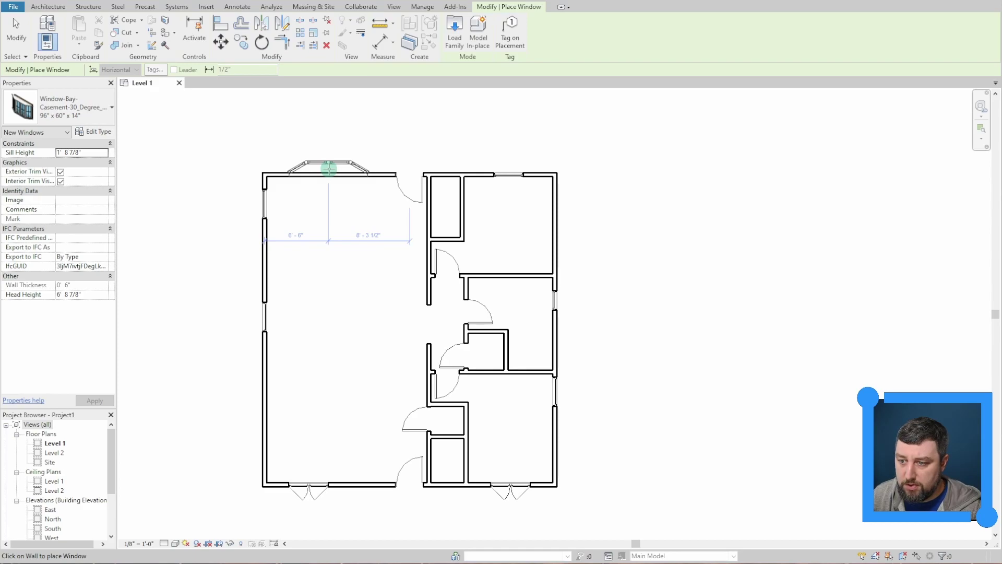
pyautogui.click(370, 303)
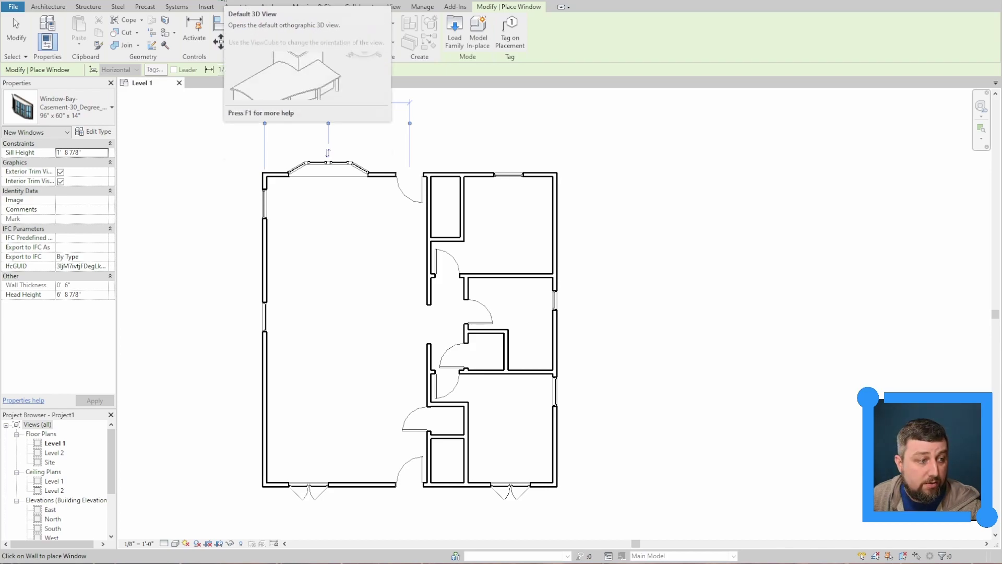
# Step: Open the default 3D view of the house and end window placement
pyautogui.click(223, 2)
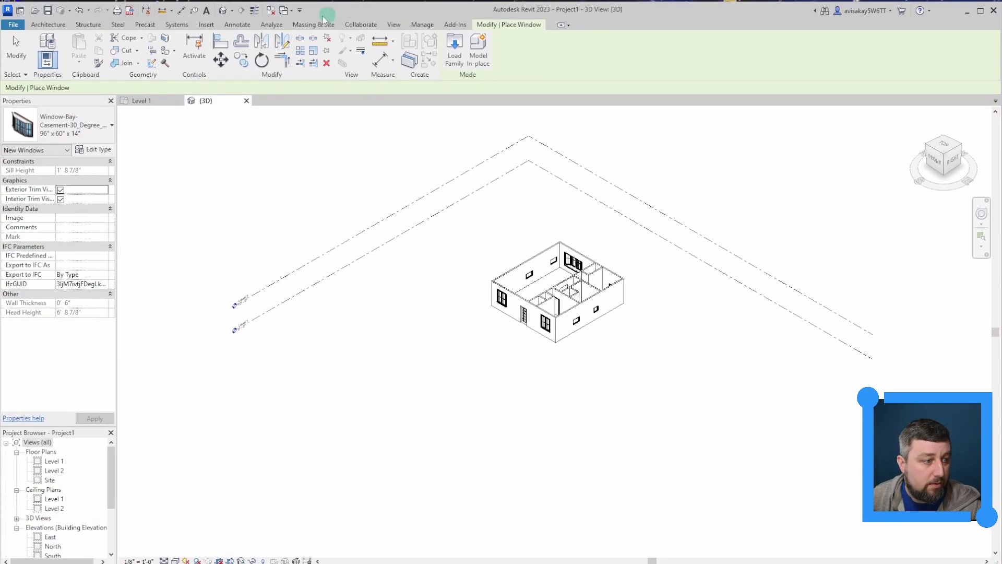
pyautogui.scroll(5, 515, 331)
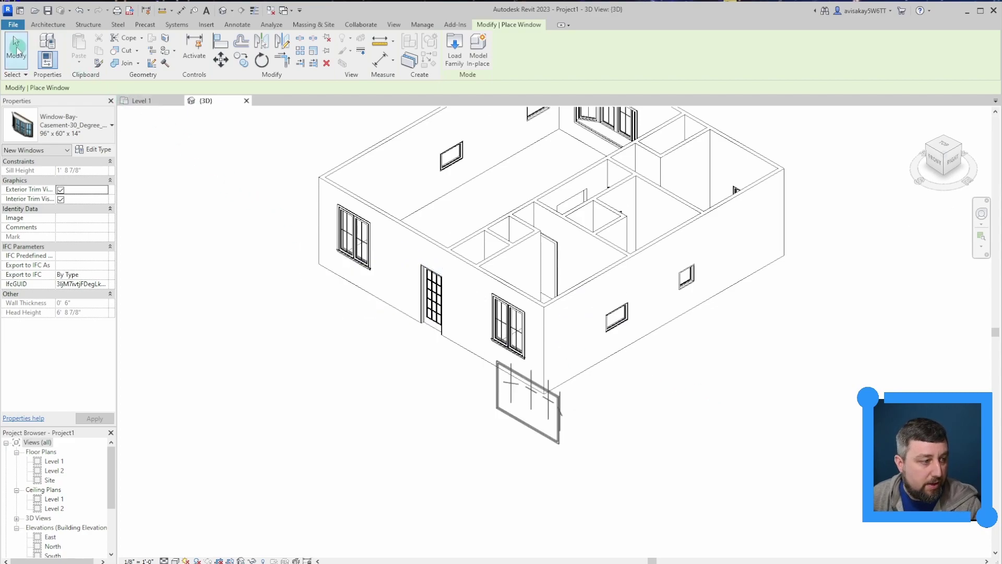
pyautogui.click(16, 44)
pyautogui.moveTo(700, 331); pyautogui.dragTo(667, 418, button='middle')
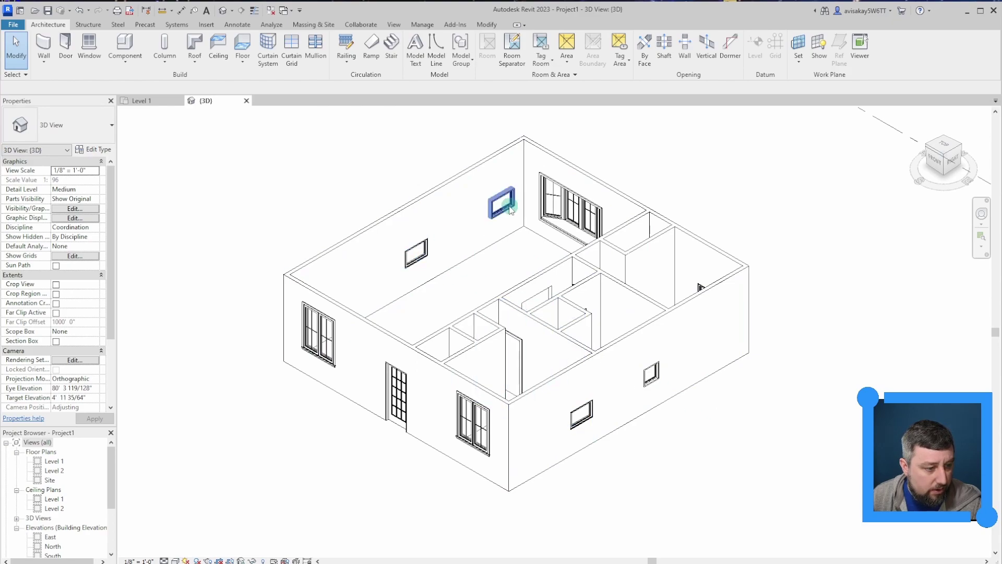
# Step: Change both windows in the right exterior wall to the Fixed 36" x 72" type
pyautogui.click(593, 422)
pyautogui.click(82, 135)
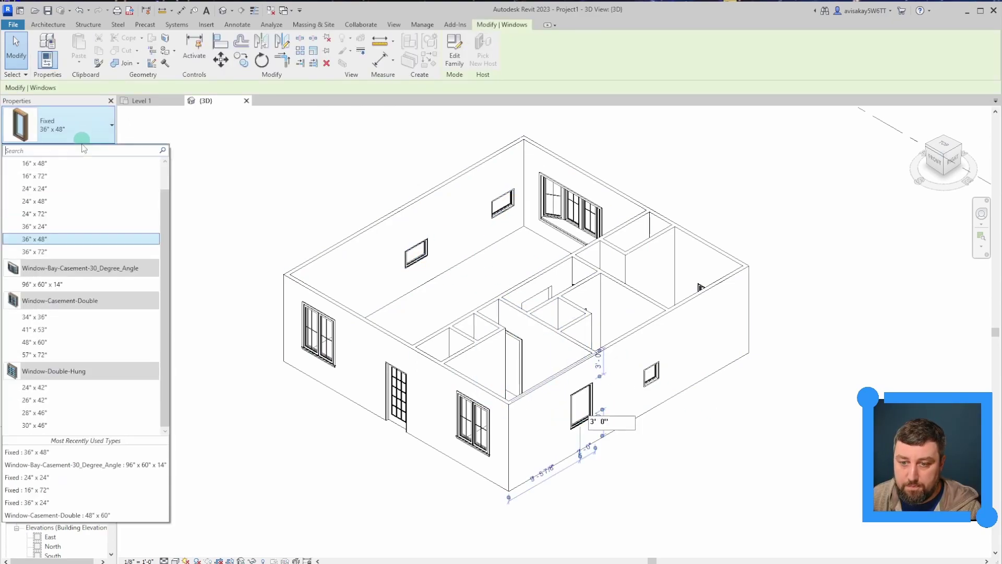
pyautogui.click(84, 251)
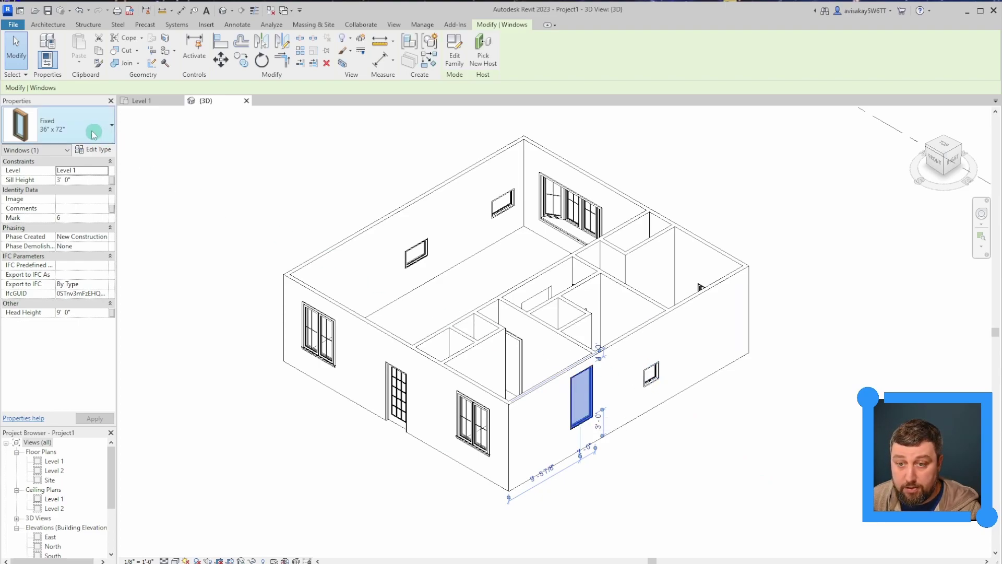
pyautogui.click(650, 376)
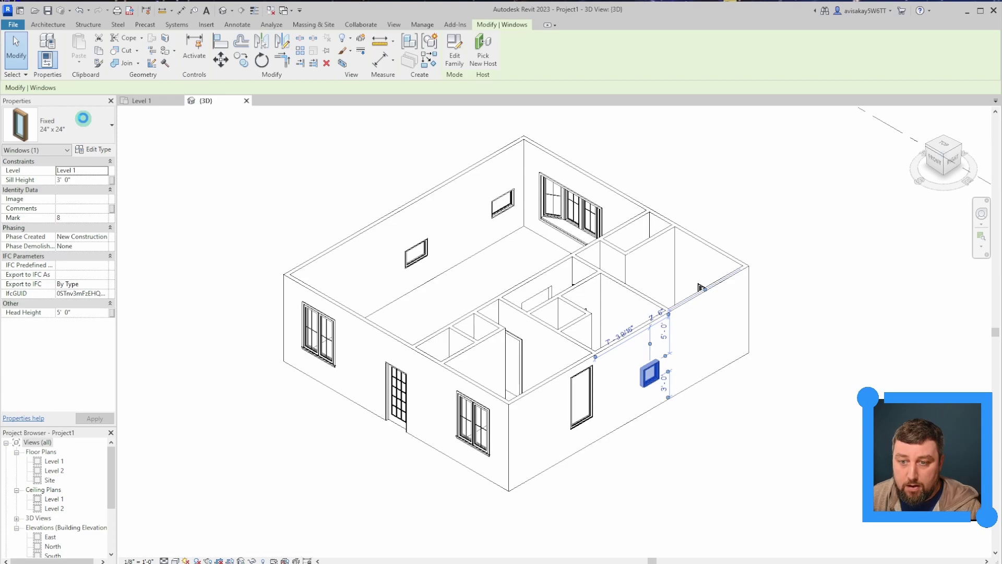
pyautogui.doubleClick(82, 128)
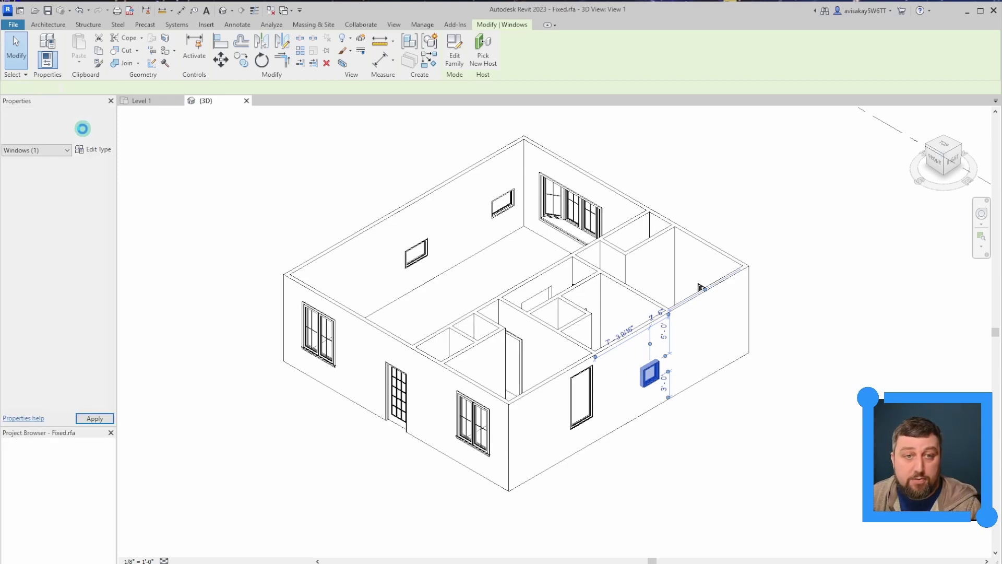
pyautogui.click(16, 50)
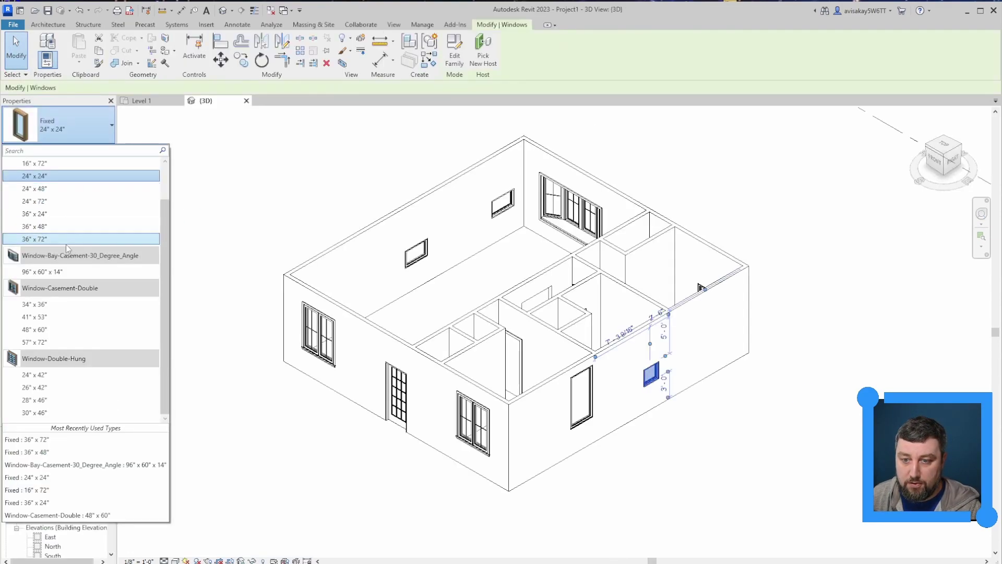
pyautogui.click(83, 241)
# Step: Change both windows in the large room's left exterior wall to the Fixed 36" x 72" type
pyautogui.click(416, 253)
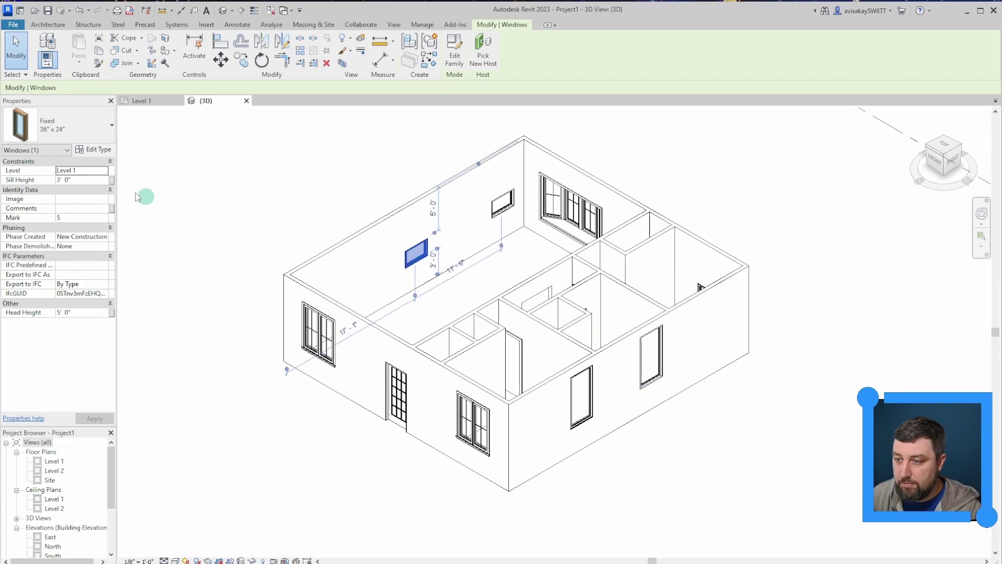
pyautogui.click(89, 133)
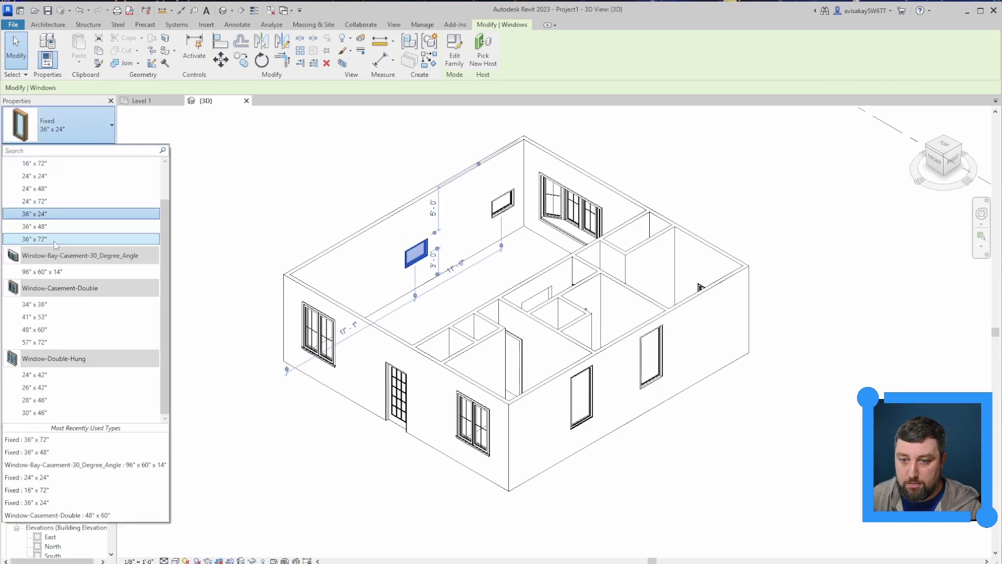
pyautogui.click(55, 242)
pyautogui.click(503, 203)
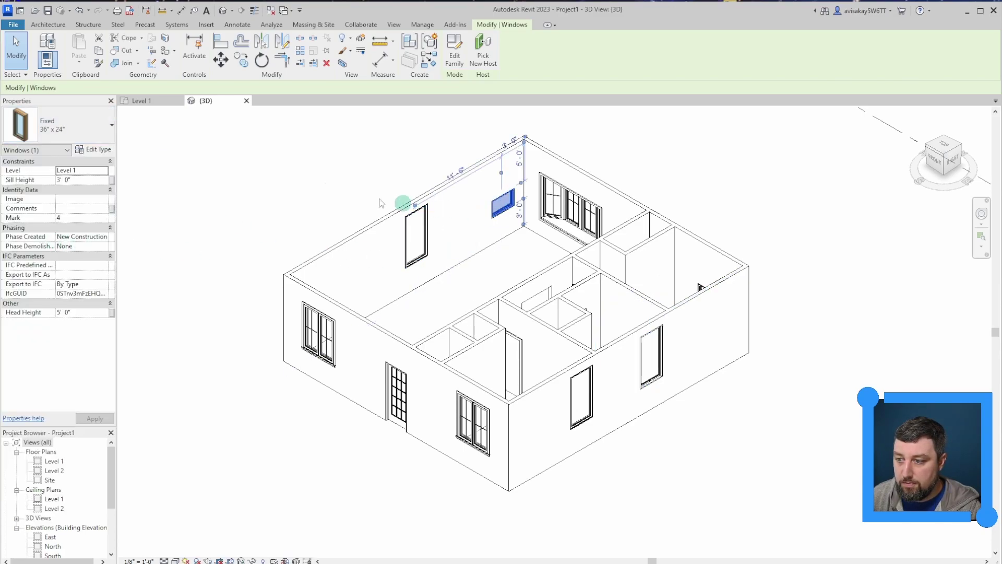
pyautogui.click(58, 128)
pyautogui.click(59, 240)
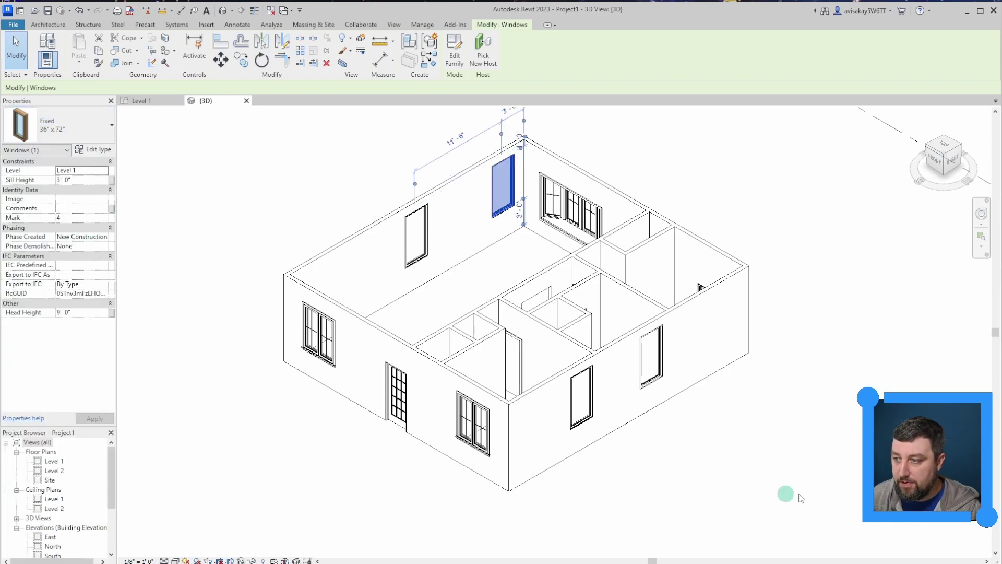
# Step: Change the rear exterior wall's fixed window in the corner room to Fixed 36" x 72" and clear the selection
pyautogui.click(695, 290)
pyautogui.click(101, 134)
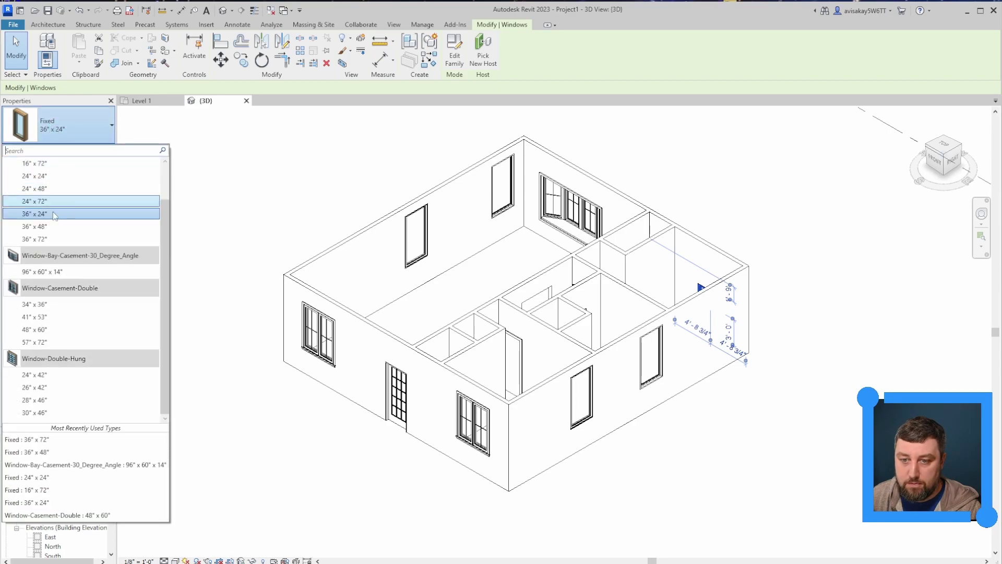
pyautogui.click(59, 240)
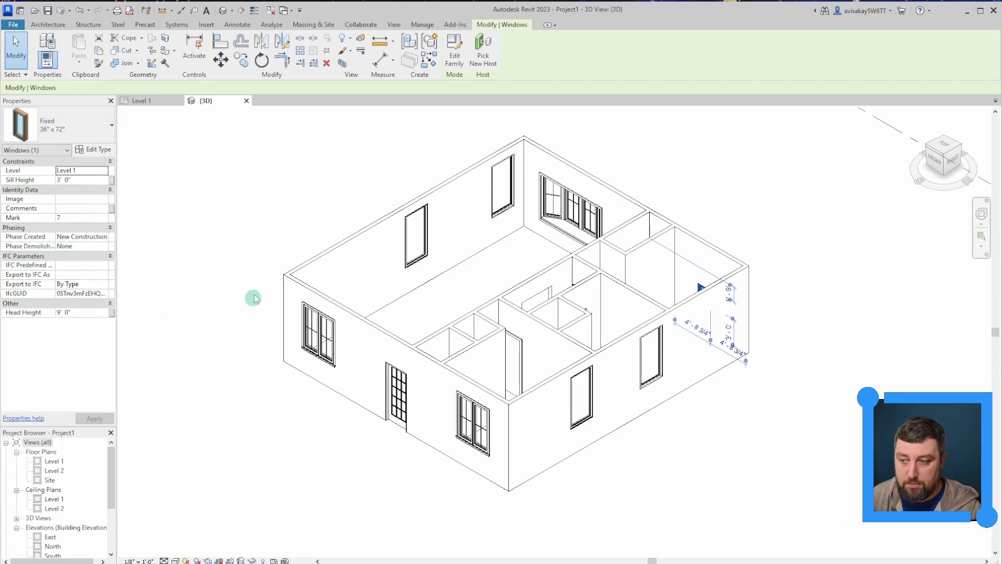
pyautogui.click(253, 213)
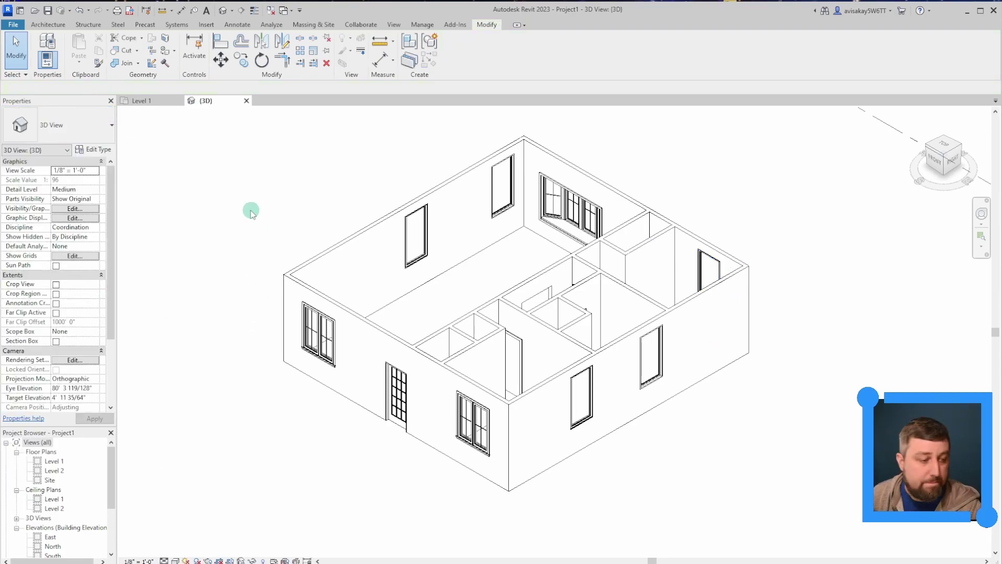